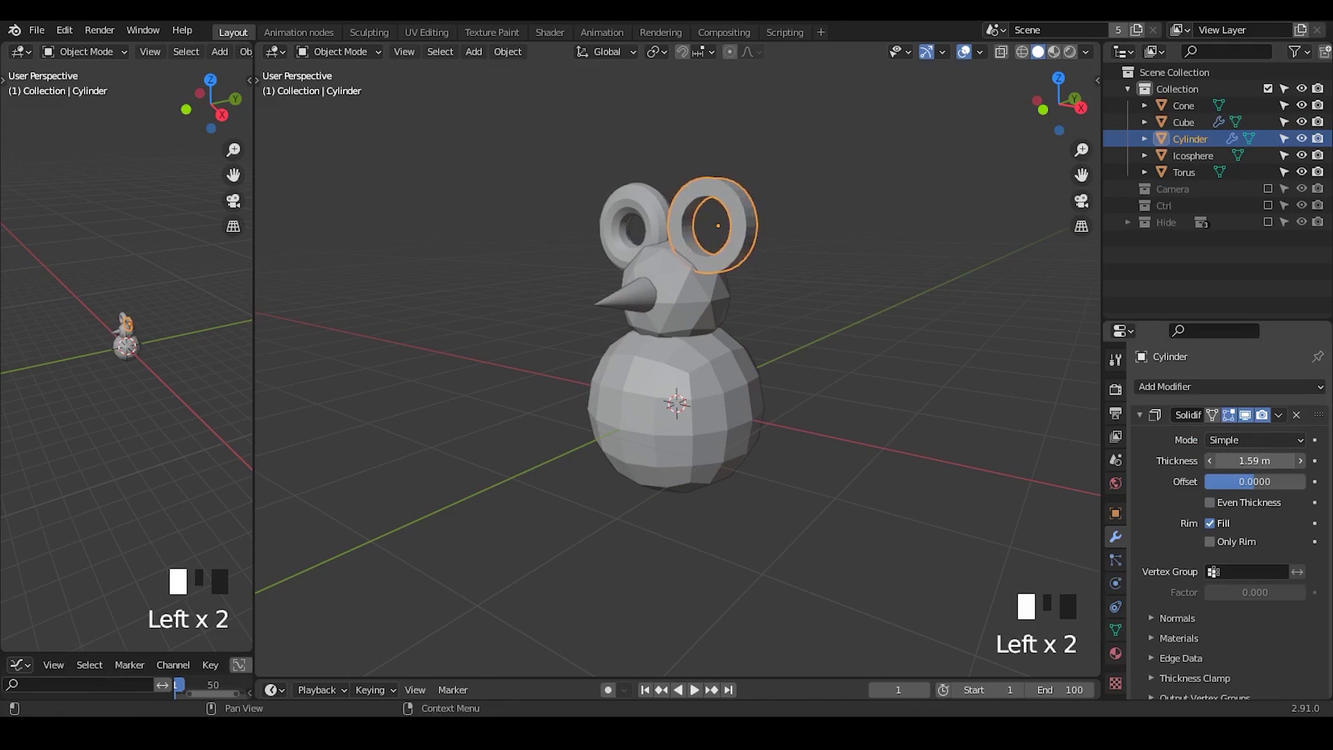
Step: Select the round body together with the Cylinder ring ear and move both away from the rest of the figure
middle_click_drag(696, 411, 716, 417)
middle_click_drag(717, 417, 705, 404, "shift")
left_click(706, 373, "shift")
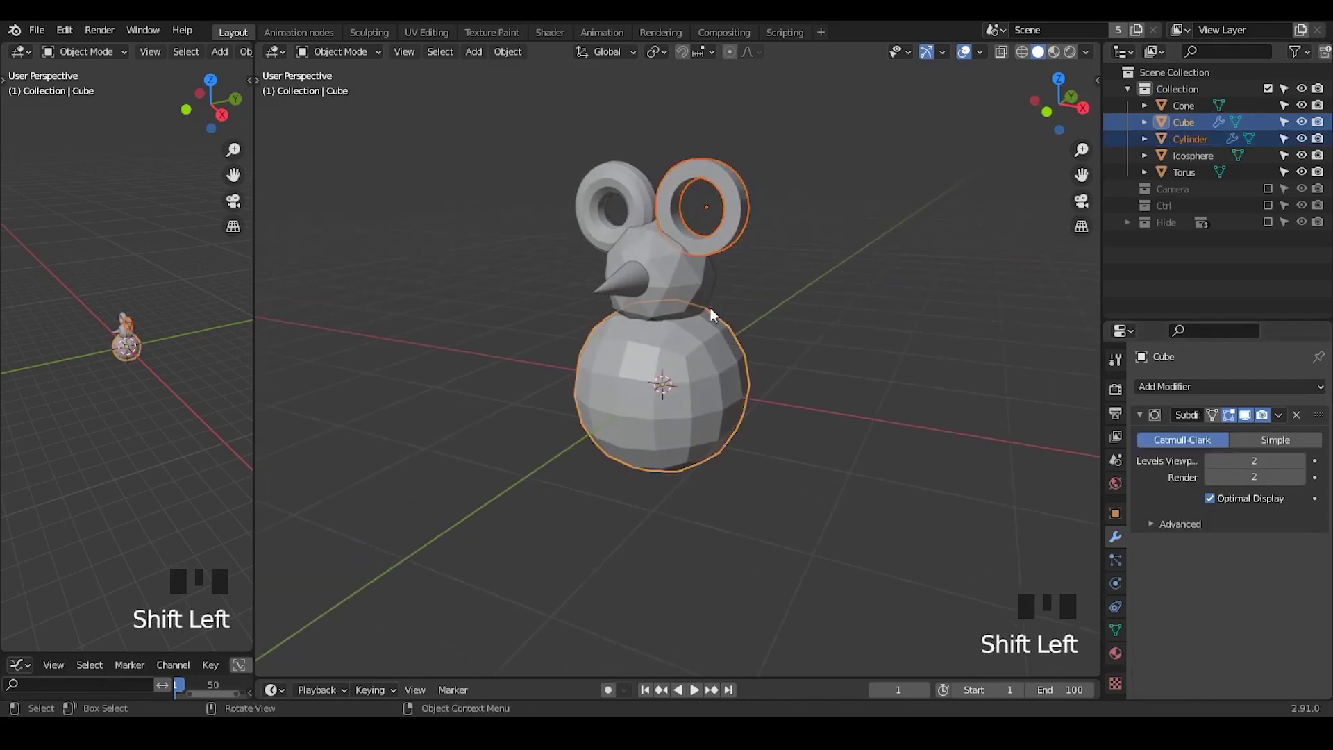
key("g")
left_click(979, 359)
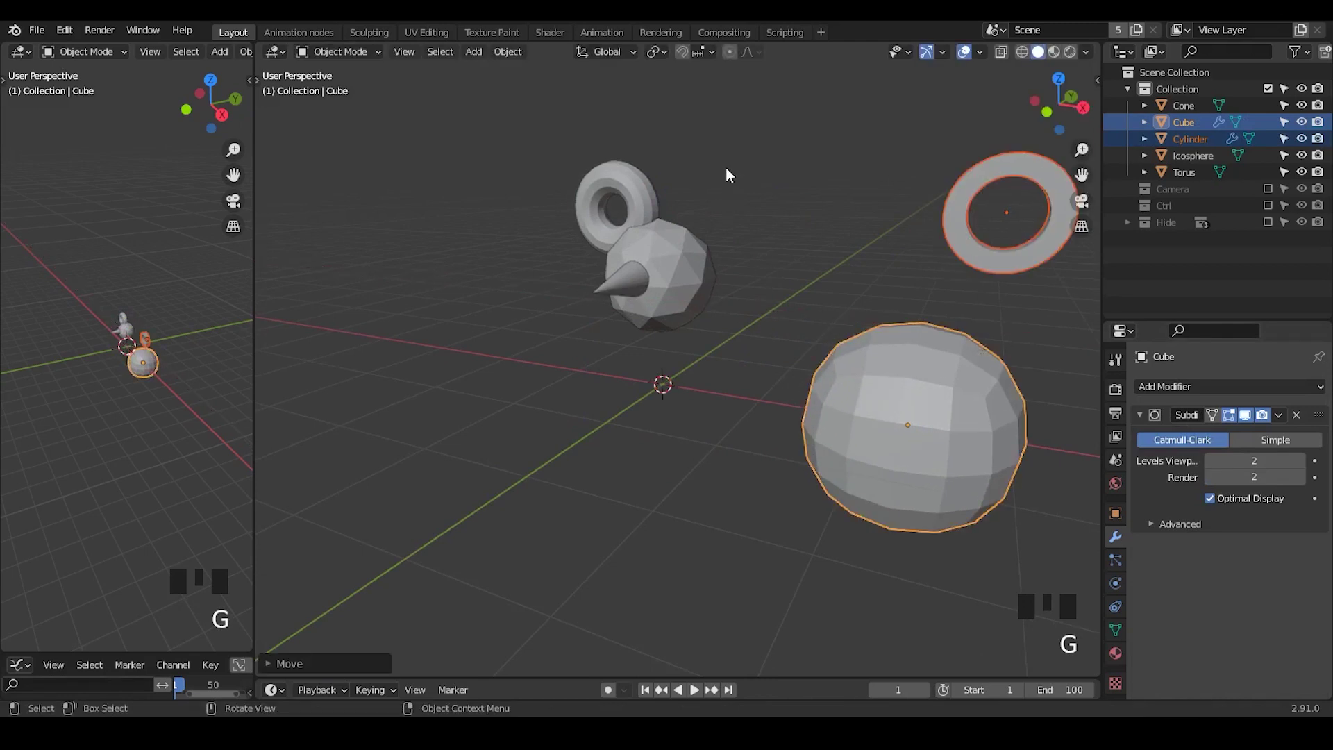
Step: Join the cone nose, the torus ear and the head into one object, with the Icosphere head as the active object
left_click_drag(727, 158, 509, 378)
mouse_move(585, 342)
middle_mouse_down()
mouse_move(699, 334)
mouse_move(589, 330)
middle_mouse_up()
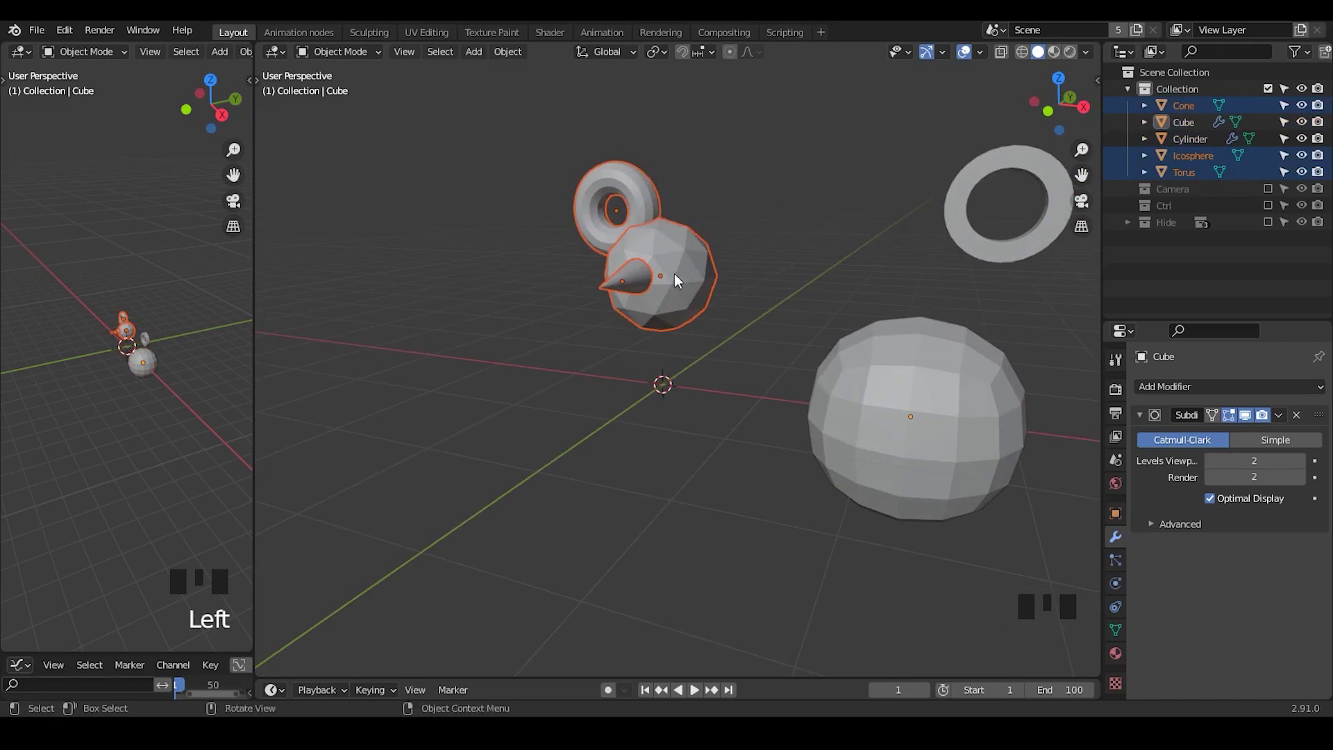
key("ctrl+j")
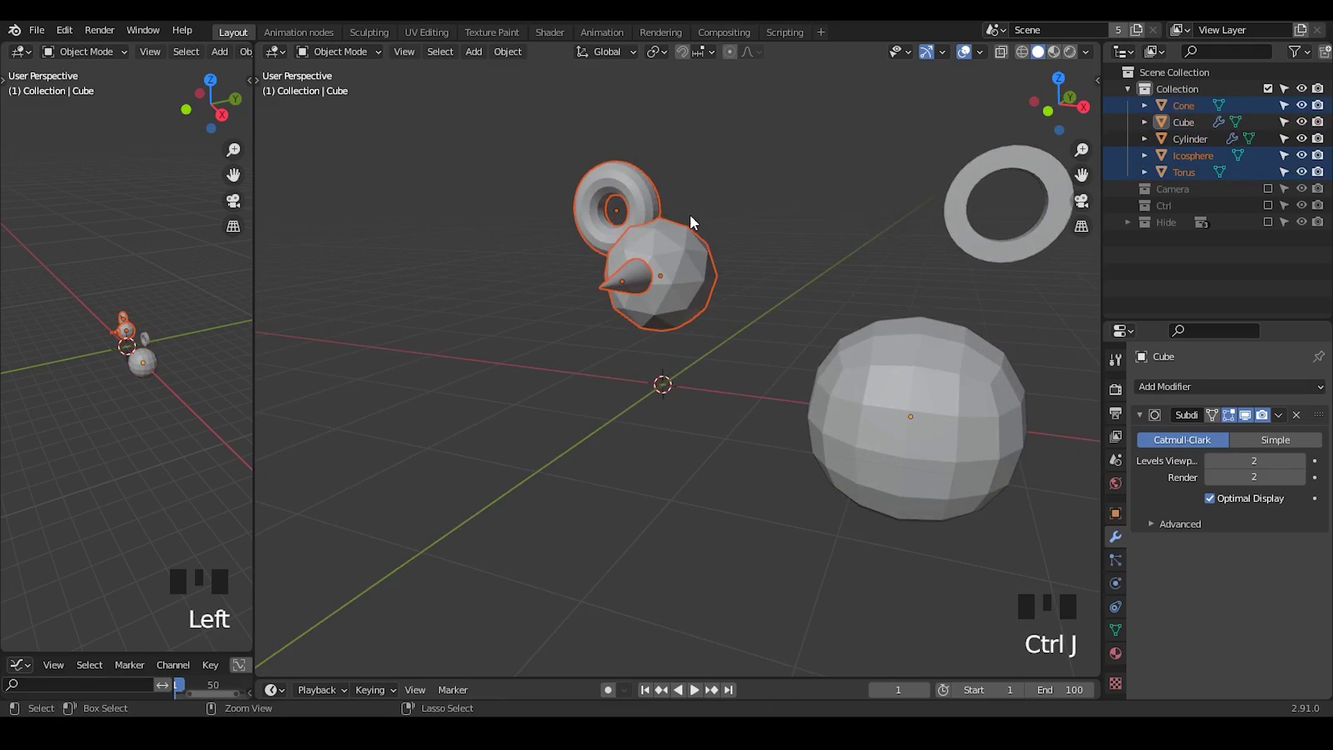
left_click(696, 192)
left_click_drag(701, 188, 626, 305)
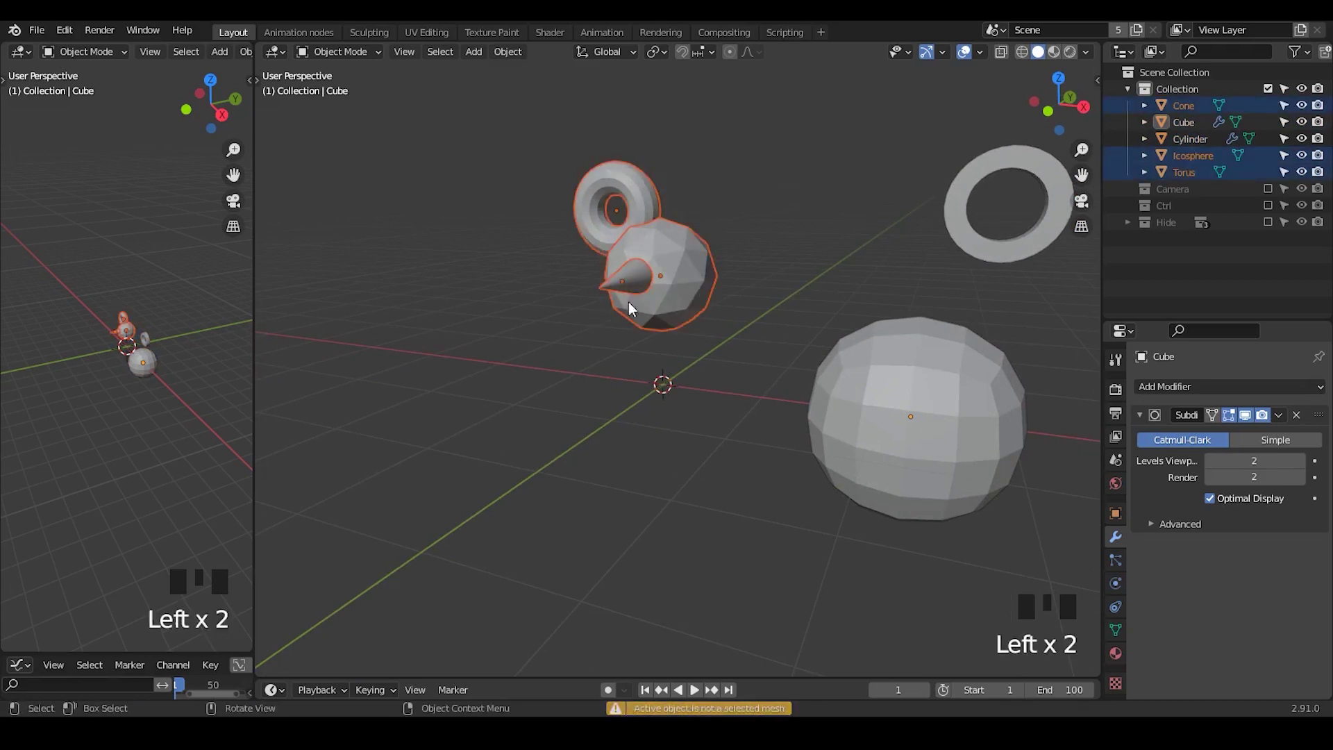
left_click(670, 275, "shift")
key("ctrl+j")
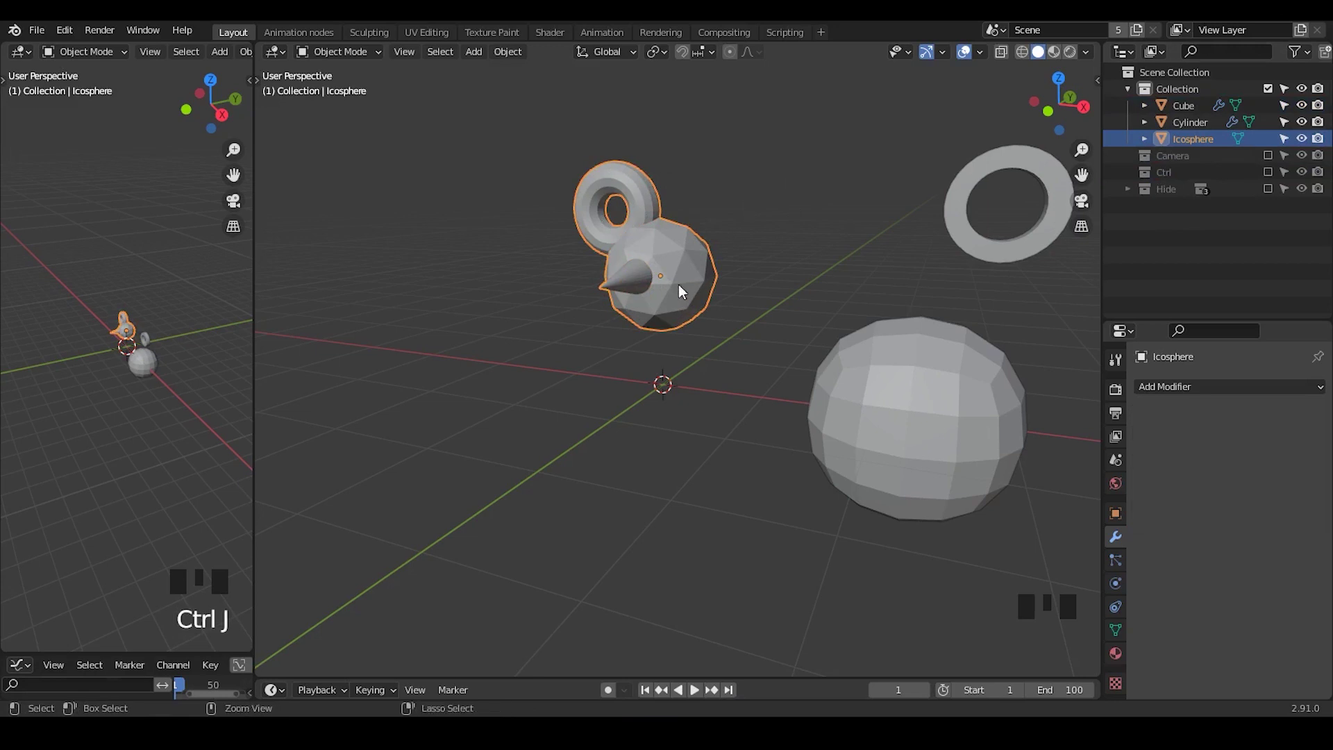
Step: Undo the join of the head parts and the move of the body and ring ear
key("ctrl+z")
key("ctrl+z")
key("ctrl+z")
key("ctrl+z")
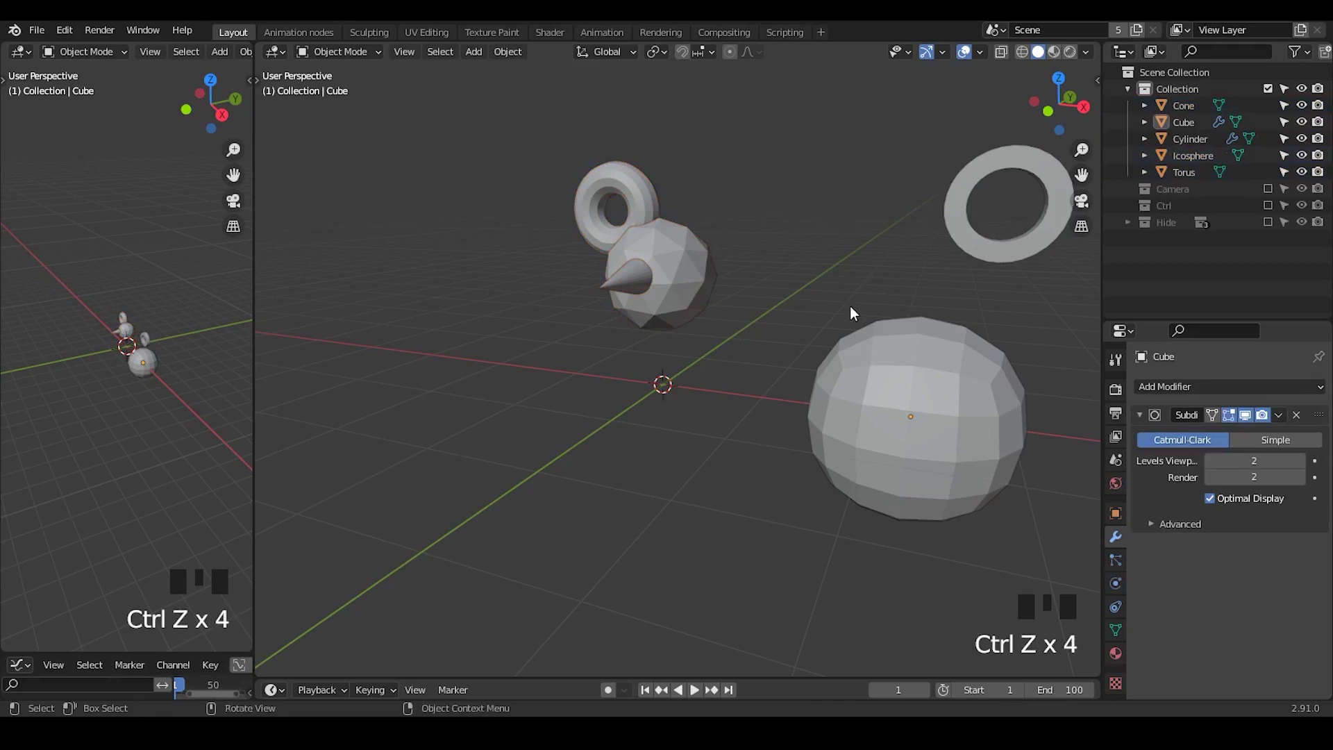
left_click(919, 309)
key("ctrl+z")
key("ctrl+z")
key("ctrl+z")
key("ctrl+z")
key("ctrl+z")
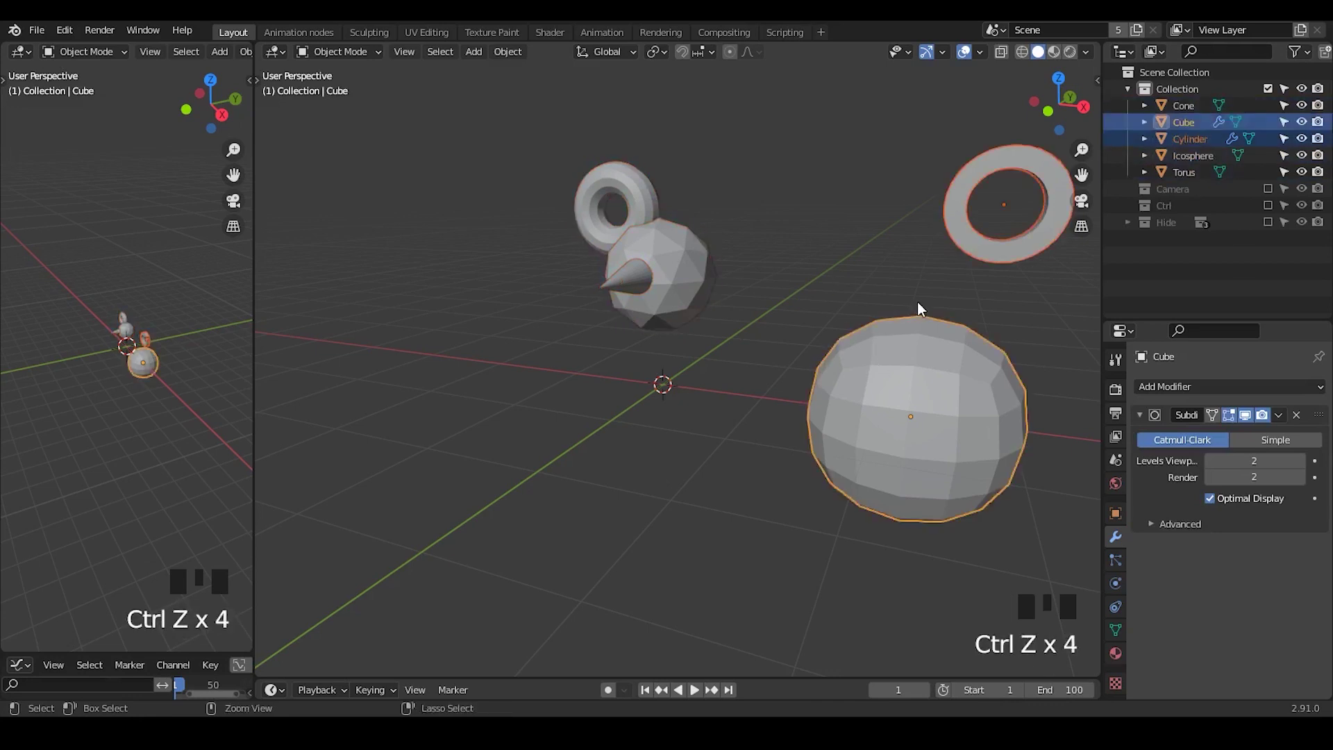
Step: Select all five parts with the Cylinder ear as the active object and join them into one mesh
left_click(776, 298)
left_click(708, 235)
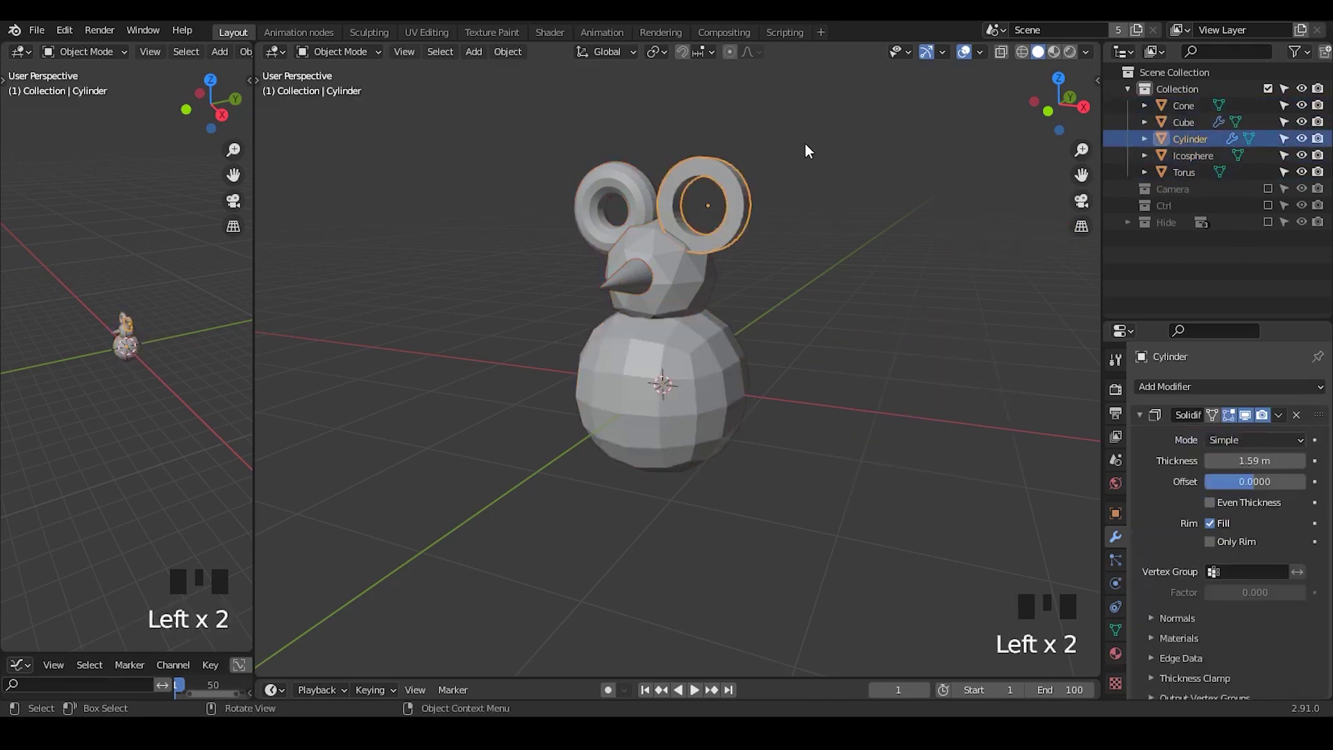
left_click_drag(806, 144, 546, 508)
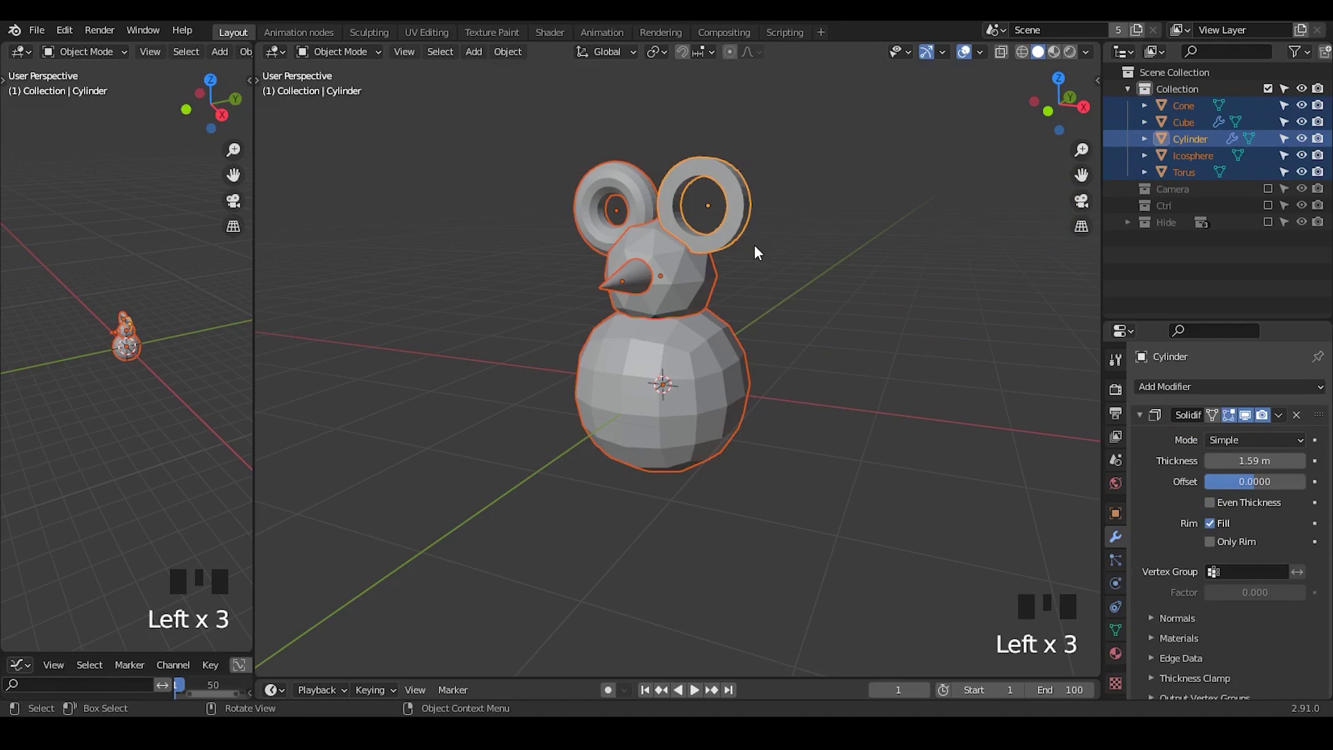
key("ctrl+j")
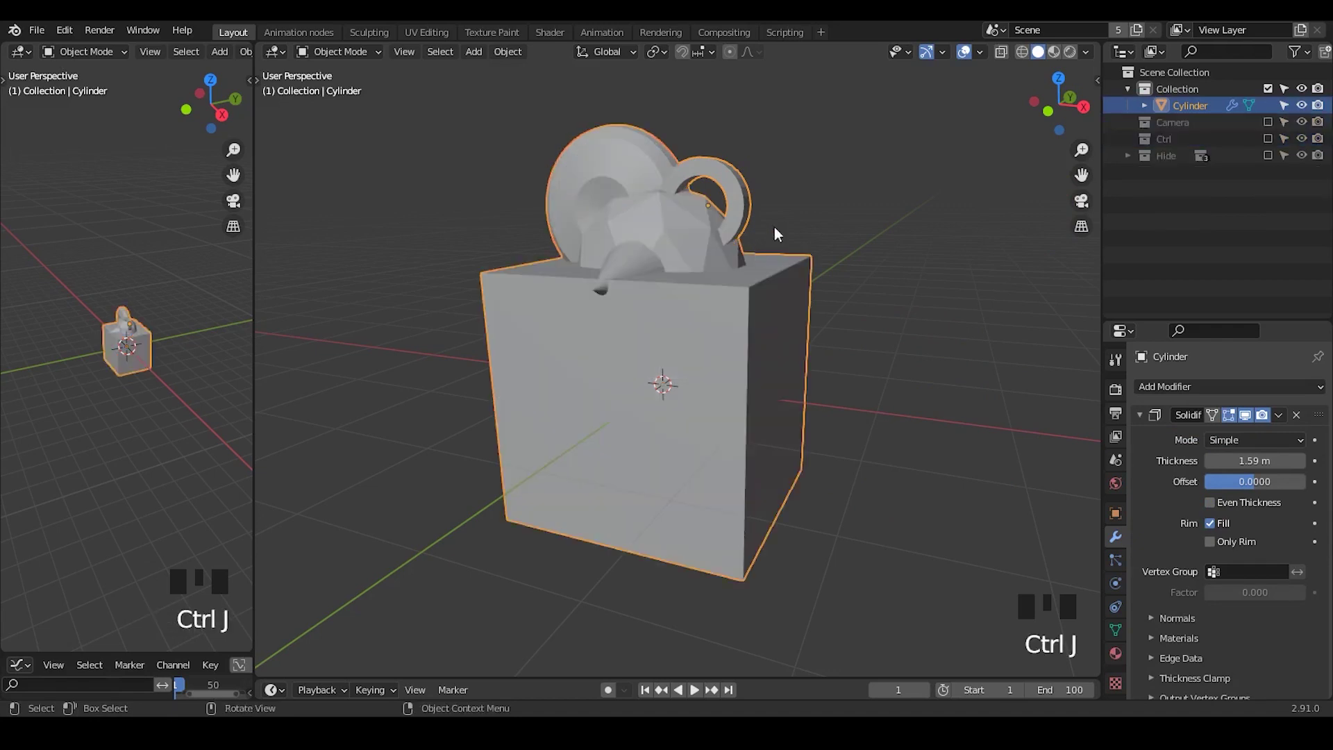
Step: Examine the joined mesh from several sides together with its Solidify modifier settings
left_click(776, 232)
left_click(750, 364)
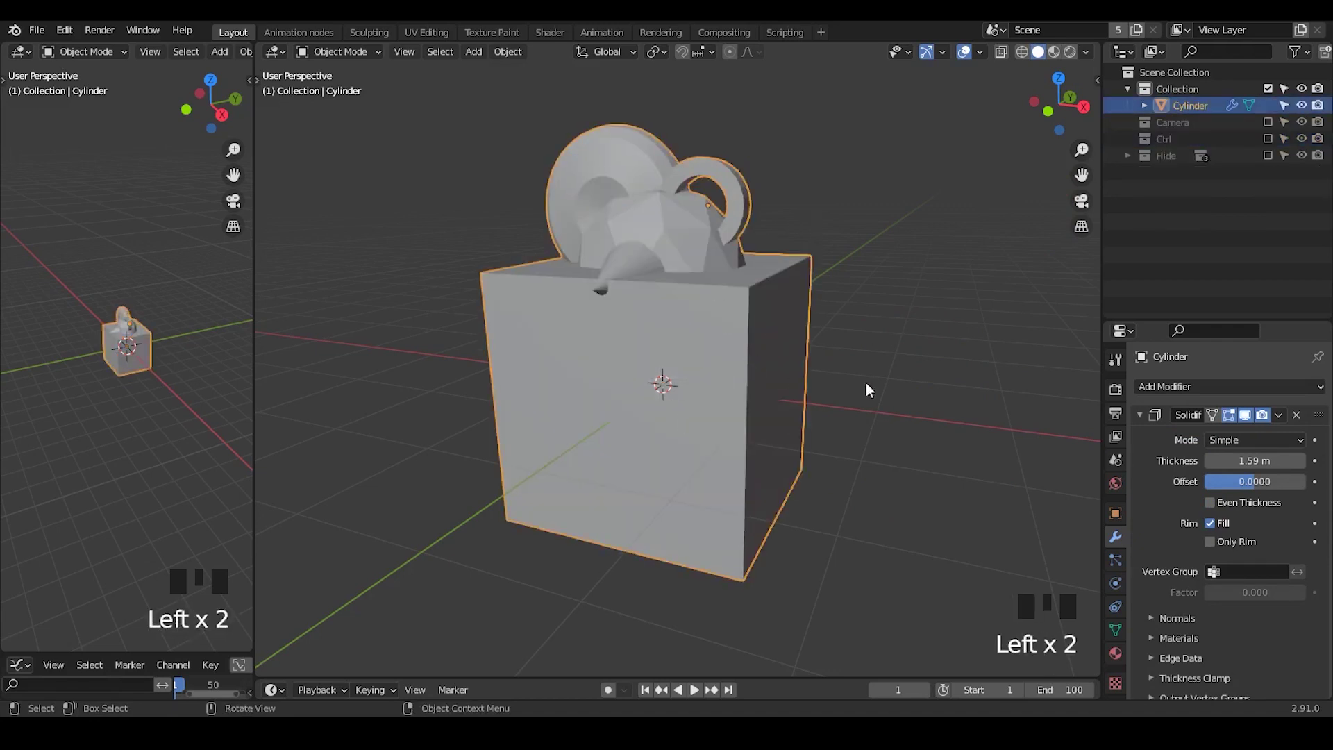
left_click(1139, 414)
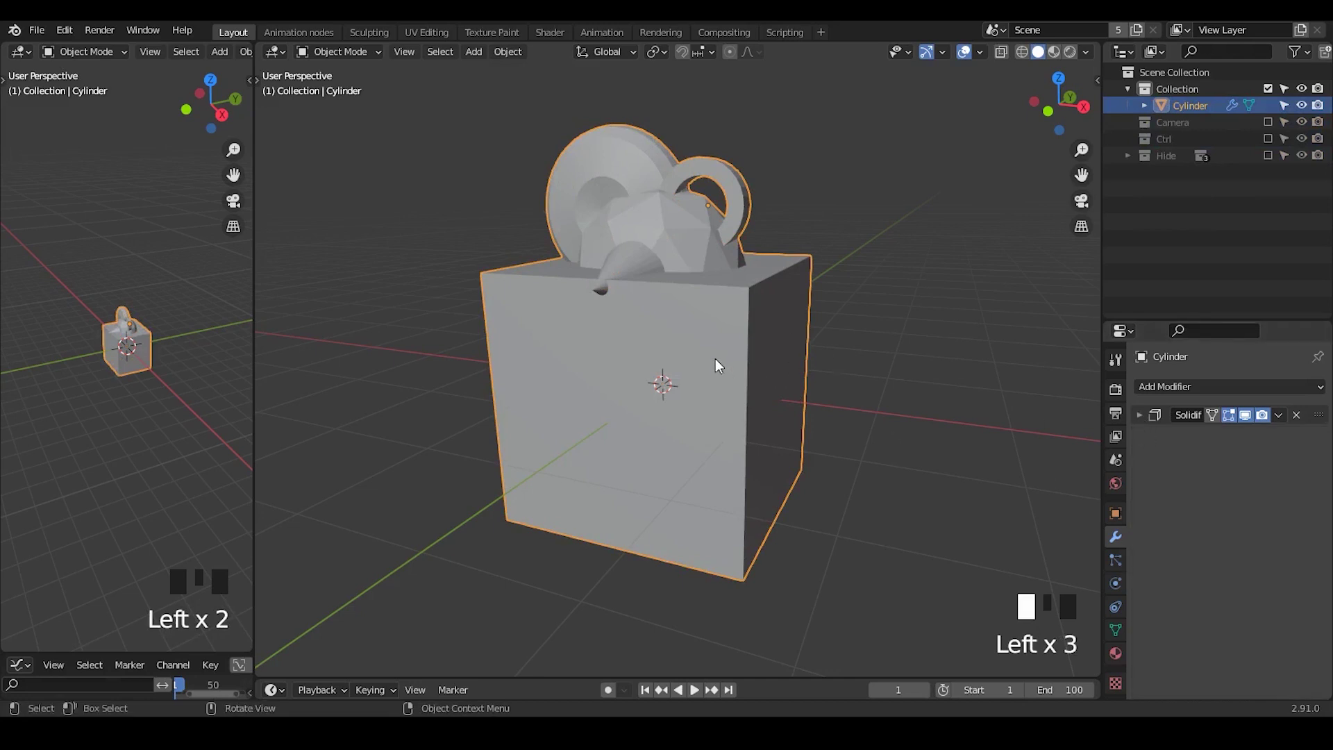
left_click(813, 231)
left_click(752, 375)
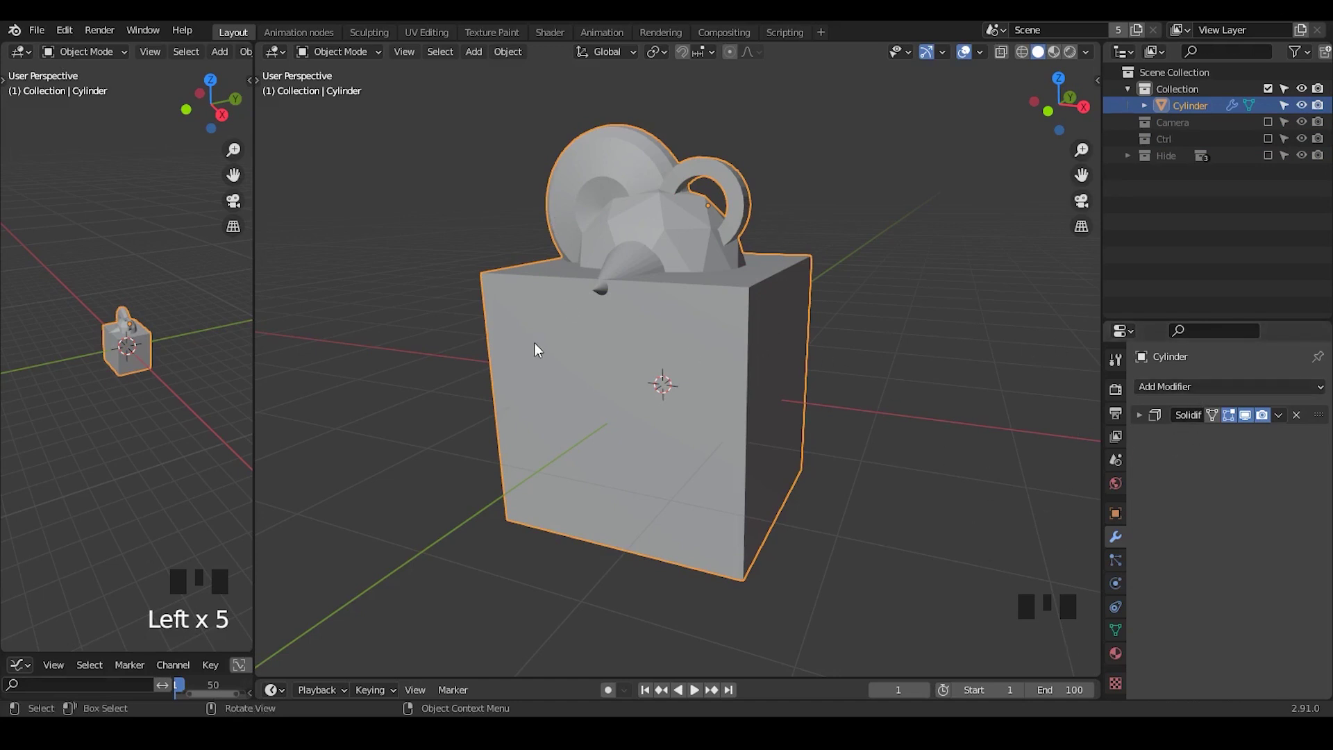
middle_click_drag(540, 345, 630, 332)
left_click(579, 168)
left_click(692, 230)
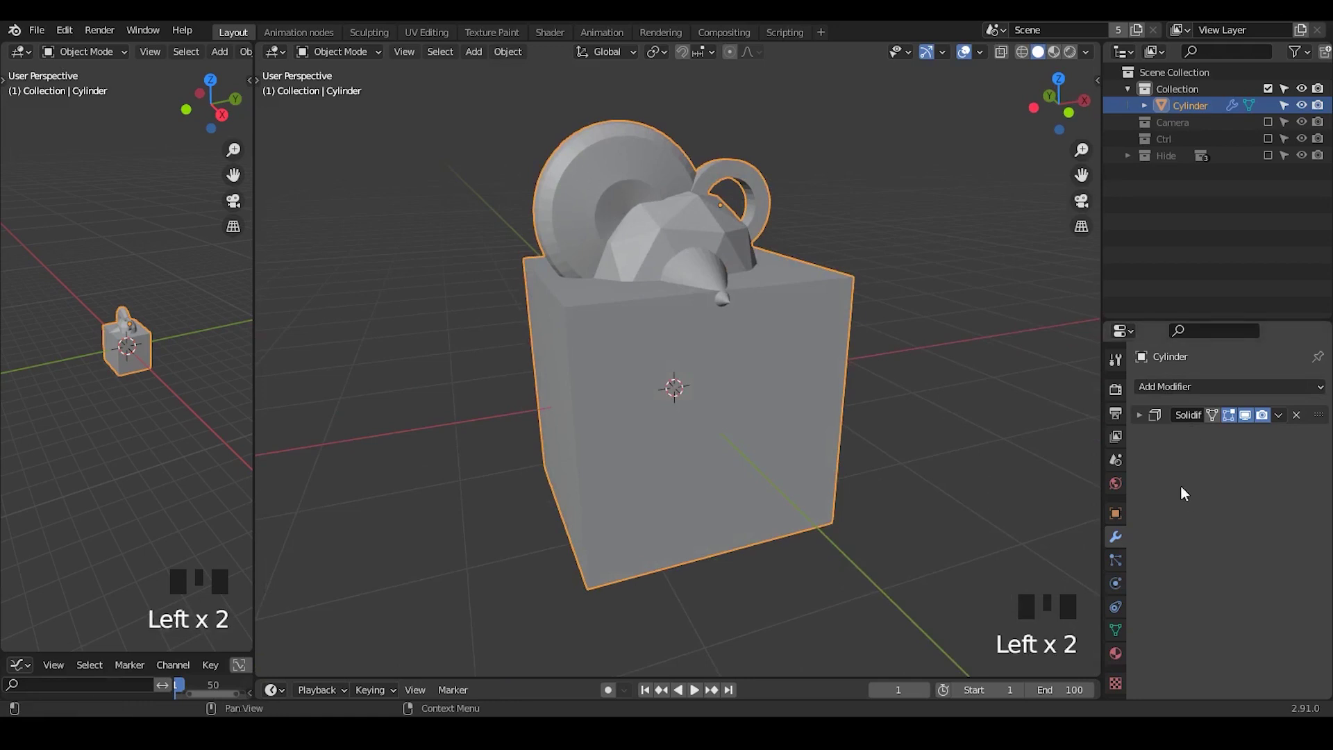
left_click(1139, 415)
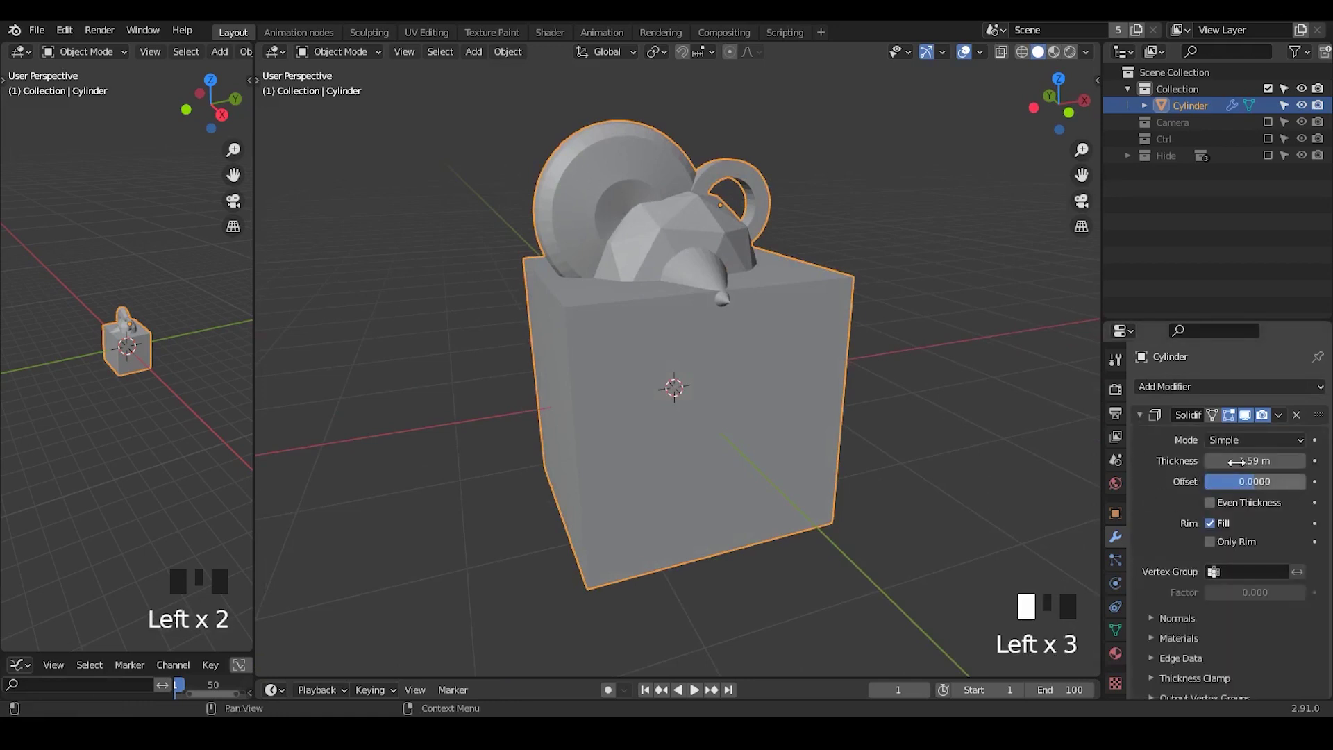
middle_click_drag(786, 483, 708, 472)
left_click(820, 196)
left_click(752, 206)
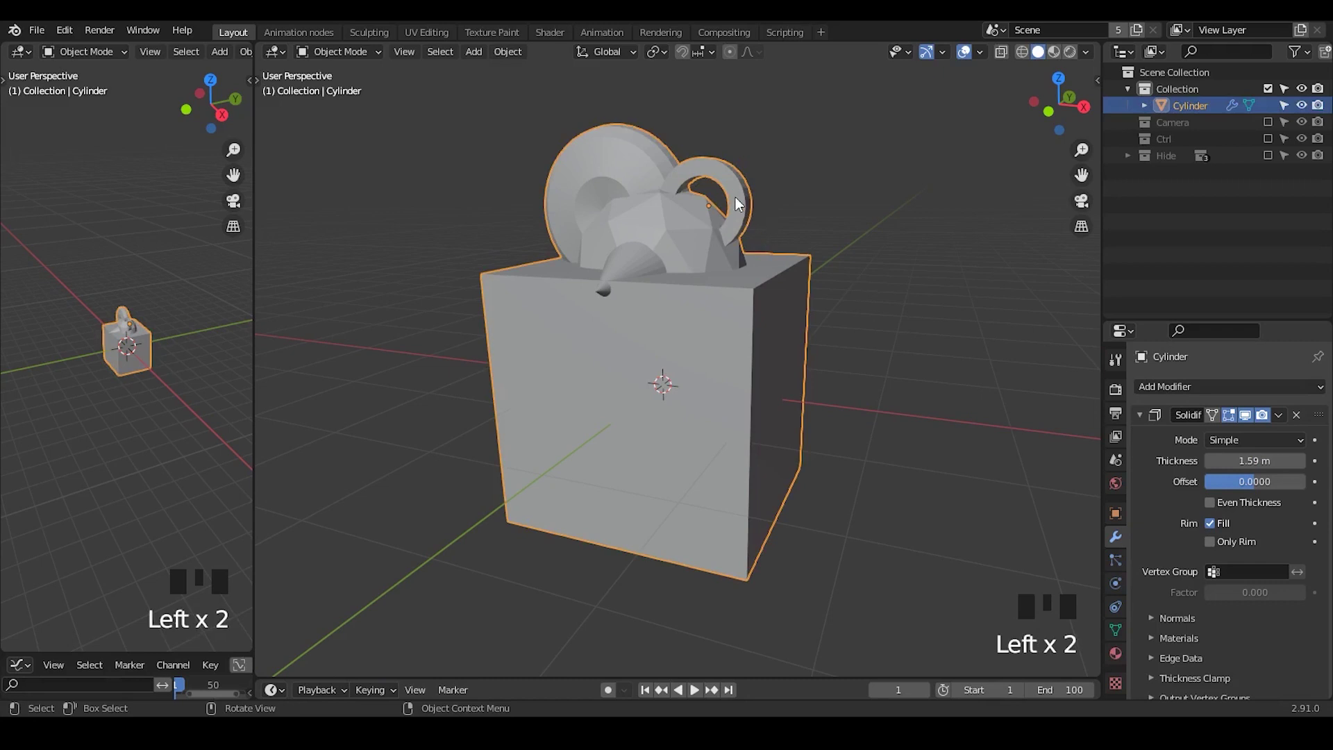
Step: Undo the join so the five parts are separate objects again
key("ctrl+z")
key("ctrl+z")
key("ctrl+z")
key("ctrl+z")
key("ctrl+z")
key("ctrl+z")
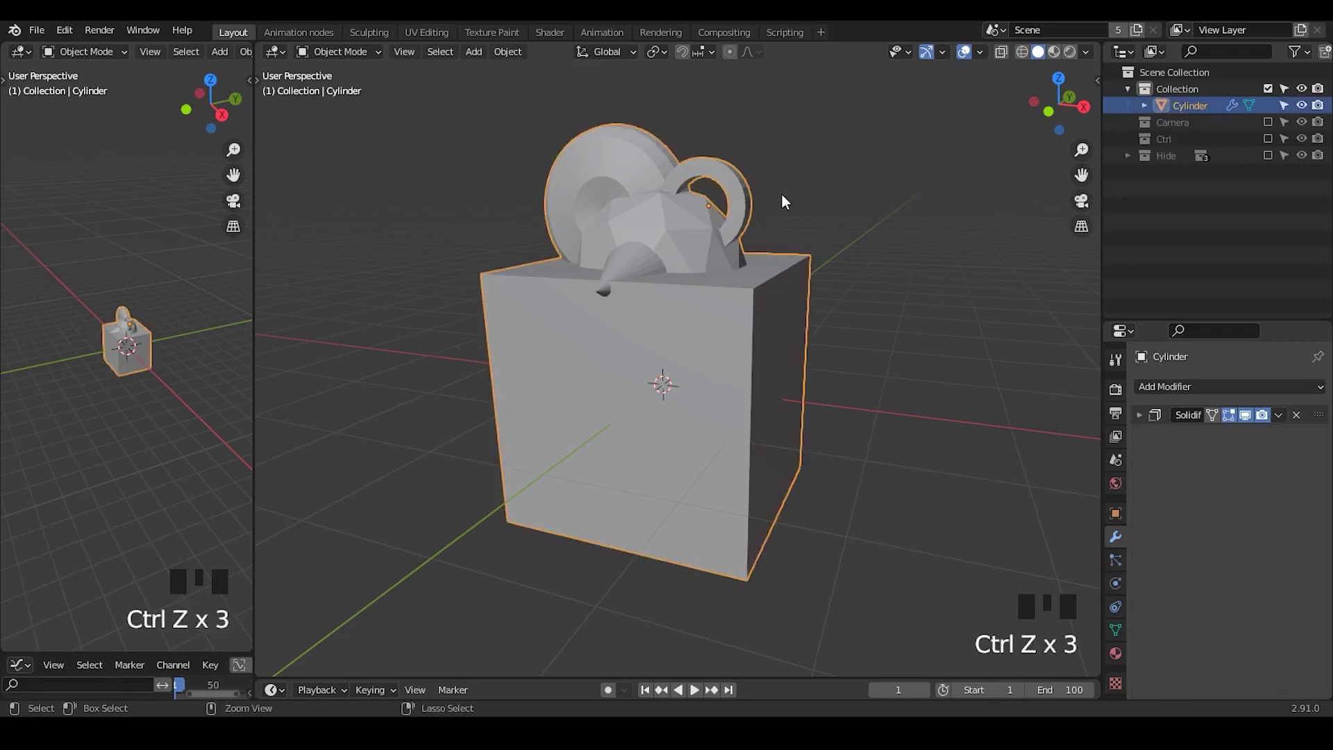
key("ctrl+z")
key("ctrl+z")
key("ctrl+z")
key("ctrl+z")
key("ctrl+z")
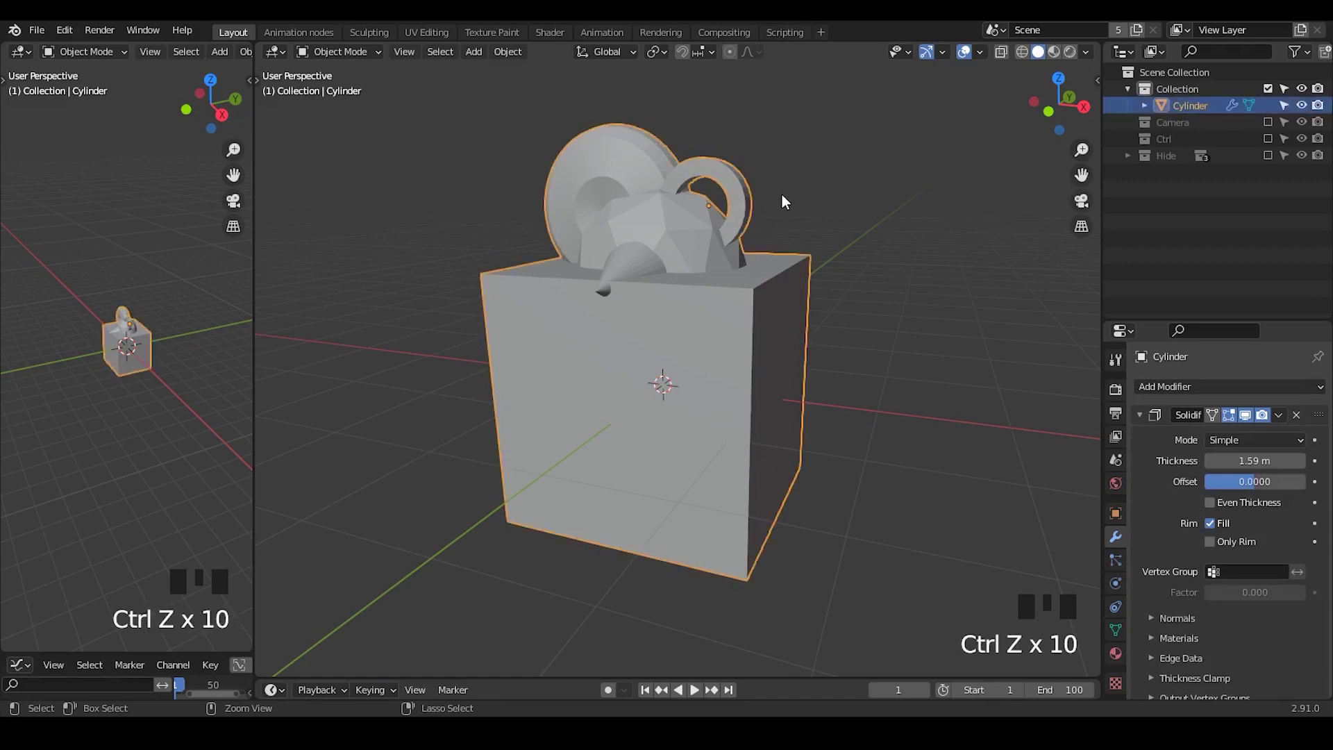
Step: Select the round Cube body and apply its Subdivision modifier
left_click(821, 440)
mouse_move(655, 449)
middle_mouse_down()
mouse_move(749, 444)
mouse_move(636, 445)
middle_mouse_up()
left_click_drag(800, 127, 524, 513)
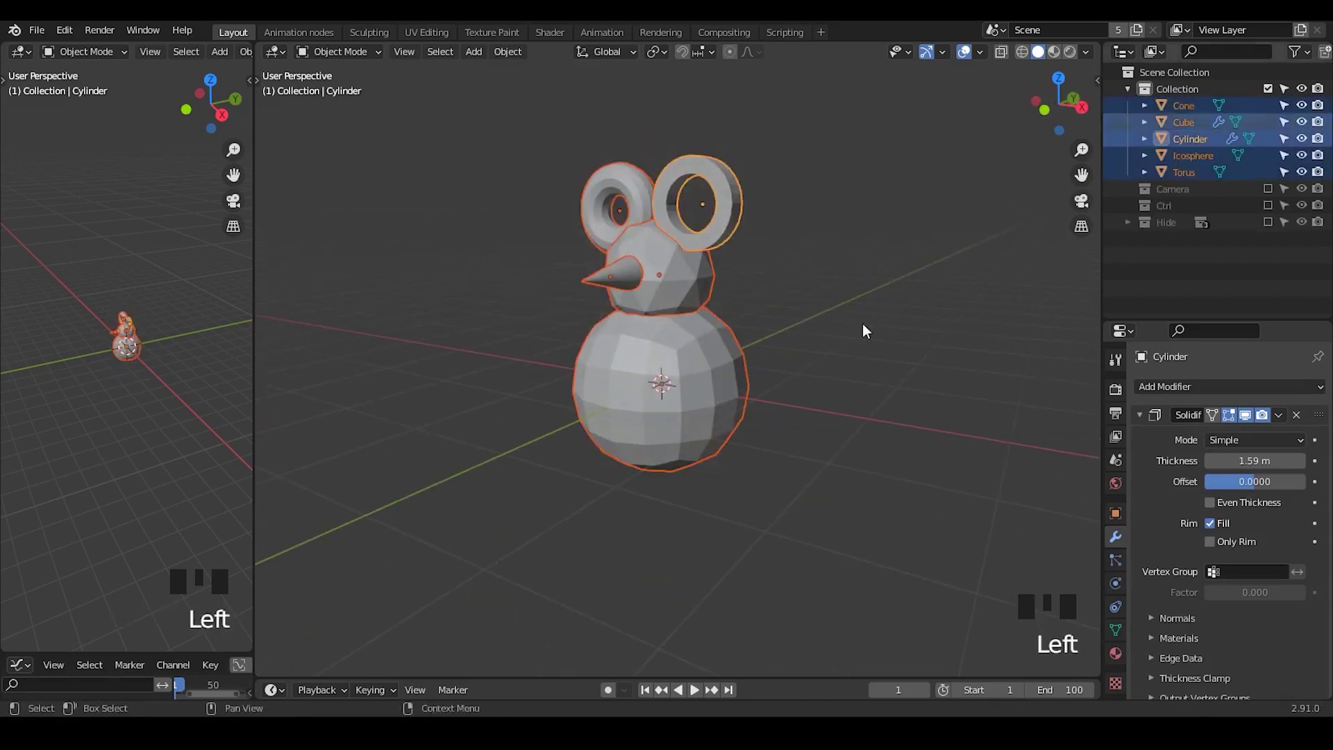
left_click(753, 276)
left_click(717, 359)
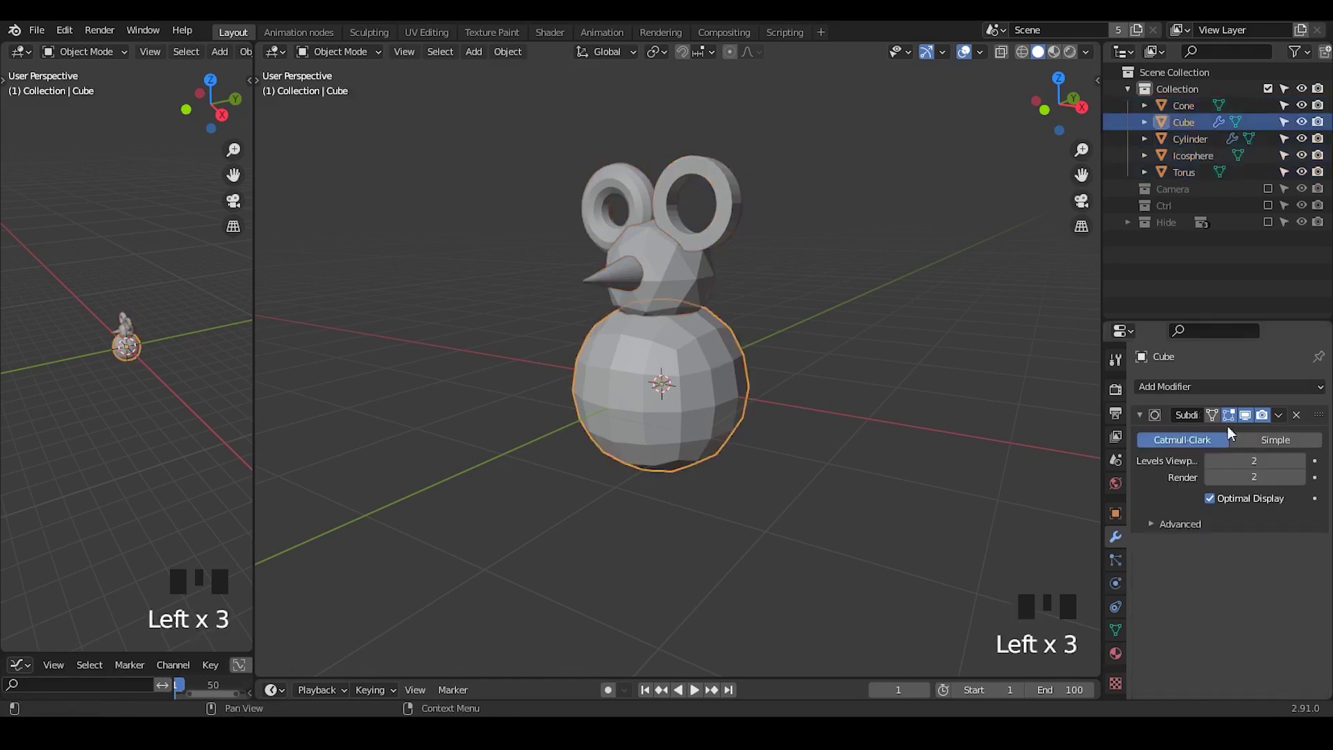
left_click(1278, 416)
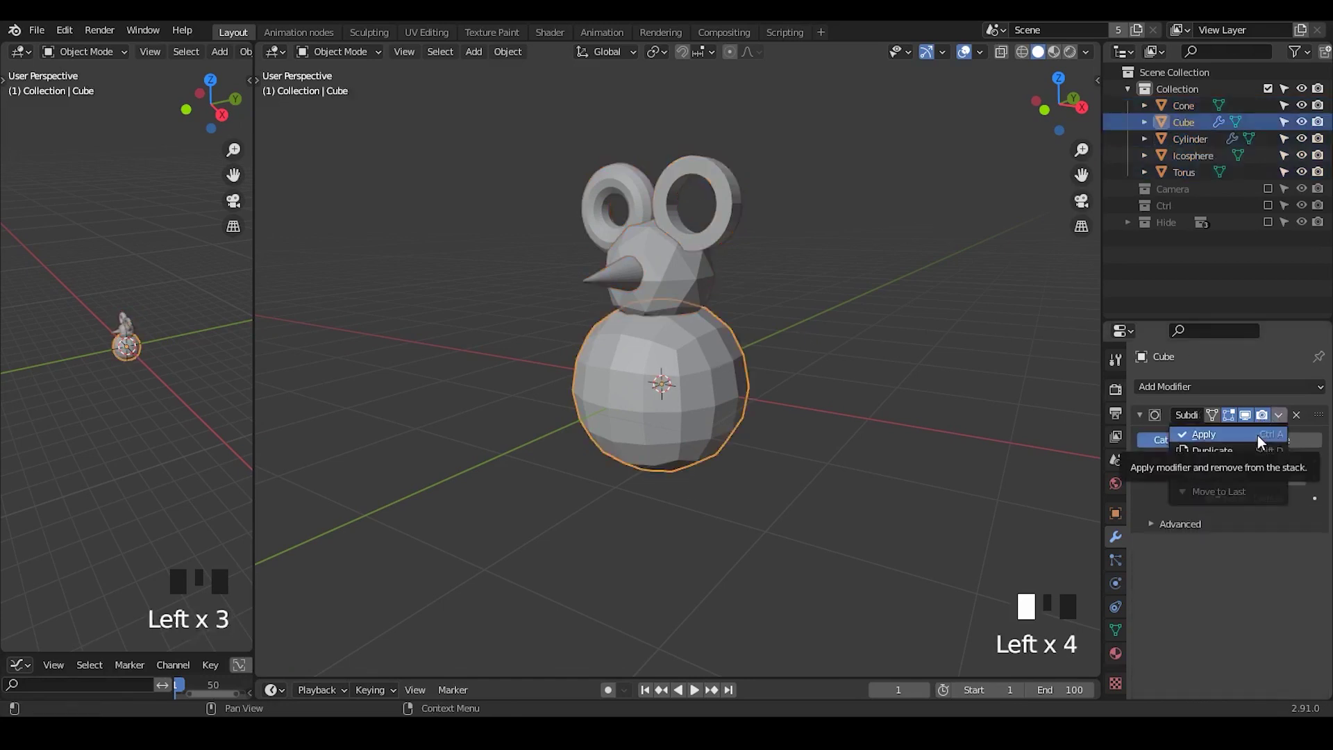
left_click(1260, 437)
Step: Apply the Solidify modifier on the Cylinder ring ear
left_click(736, 200)
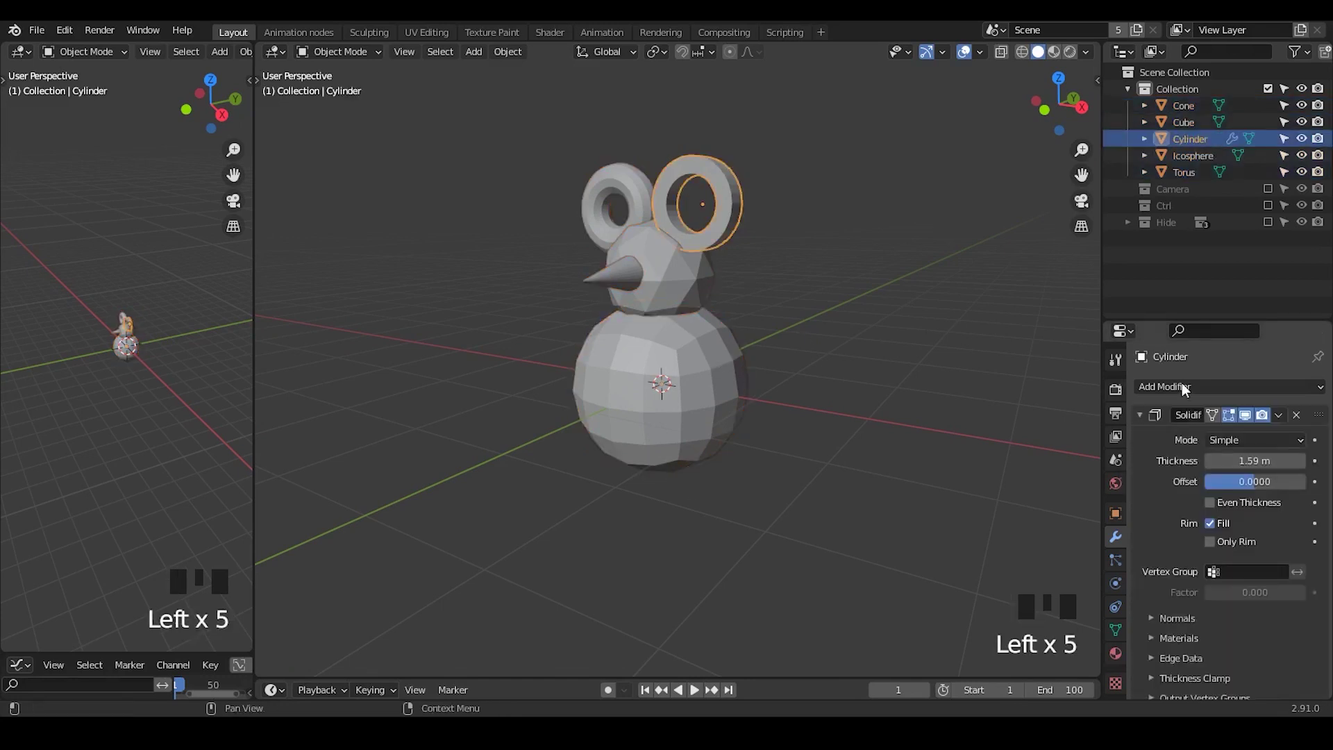
left_click(1278, 415)
left_click(1250, 435)
Step: Select every part of the figure and join them all into the Cylinder object
key("a")
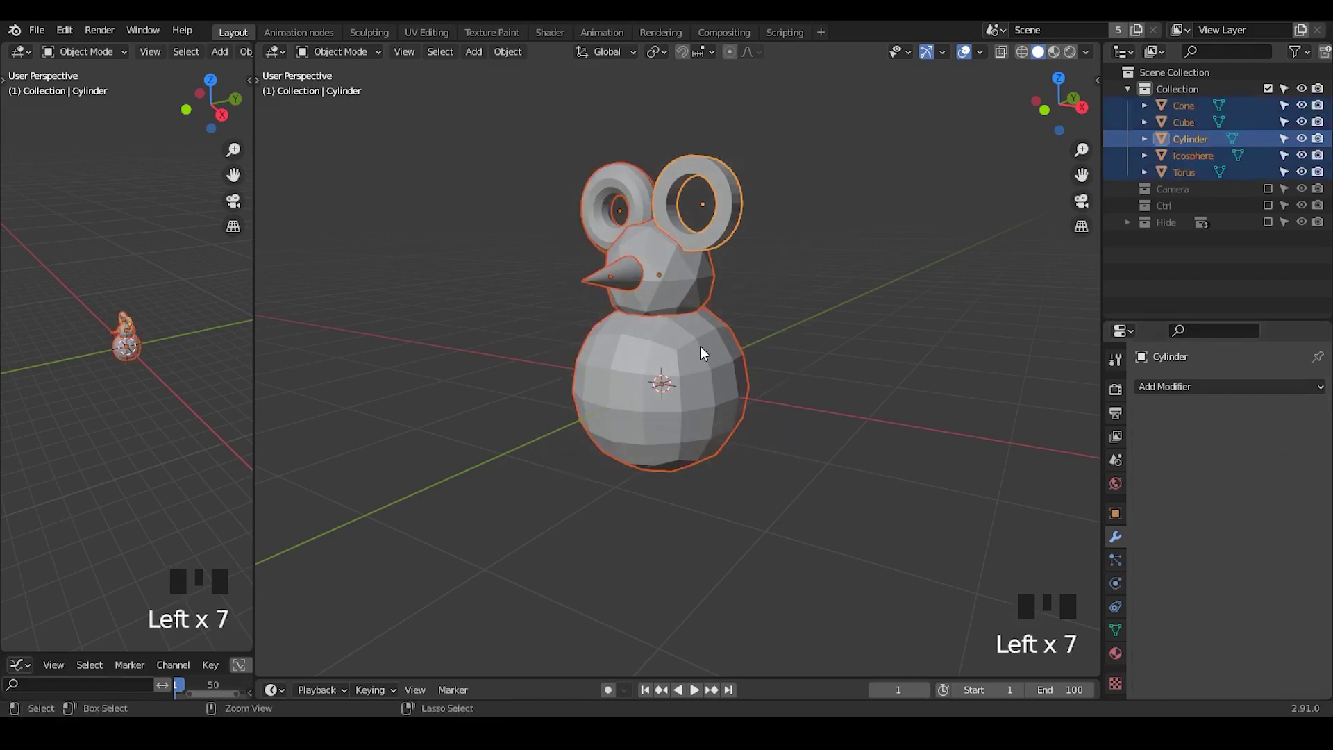
key("ctrl+j")
left_click(544, 399)
middle_click_drag(545, 398, 617, 401)
left_click(615, 401)
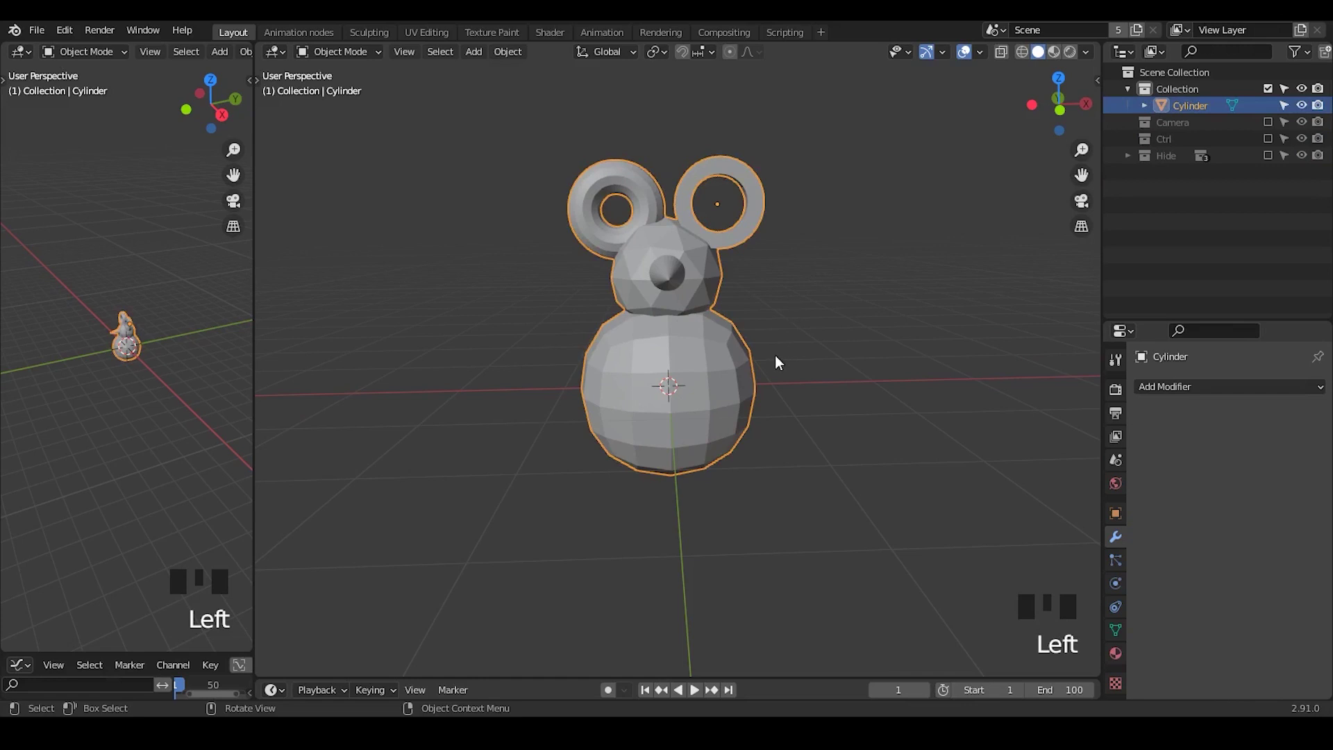
Step: Undo the join and both applied modifiers on the body and ring ear
middle_click_drag(777, 362, 734, 310)
key("ctrl+z")
key("ctrl+z")
key("ctrl+z")
key("ctrl+z")
key("ctrl+z")
key("ctrl+z")
key("ctrl+z")
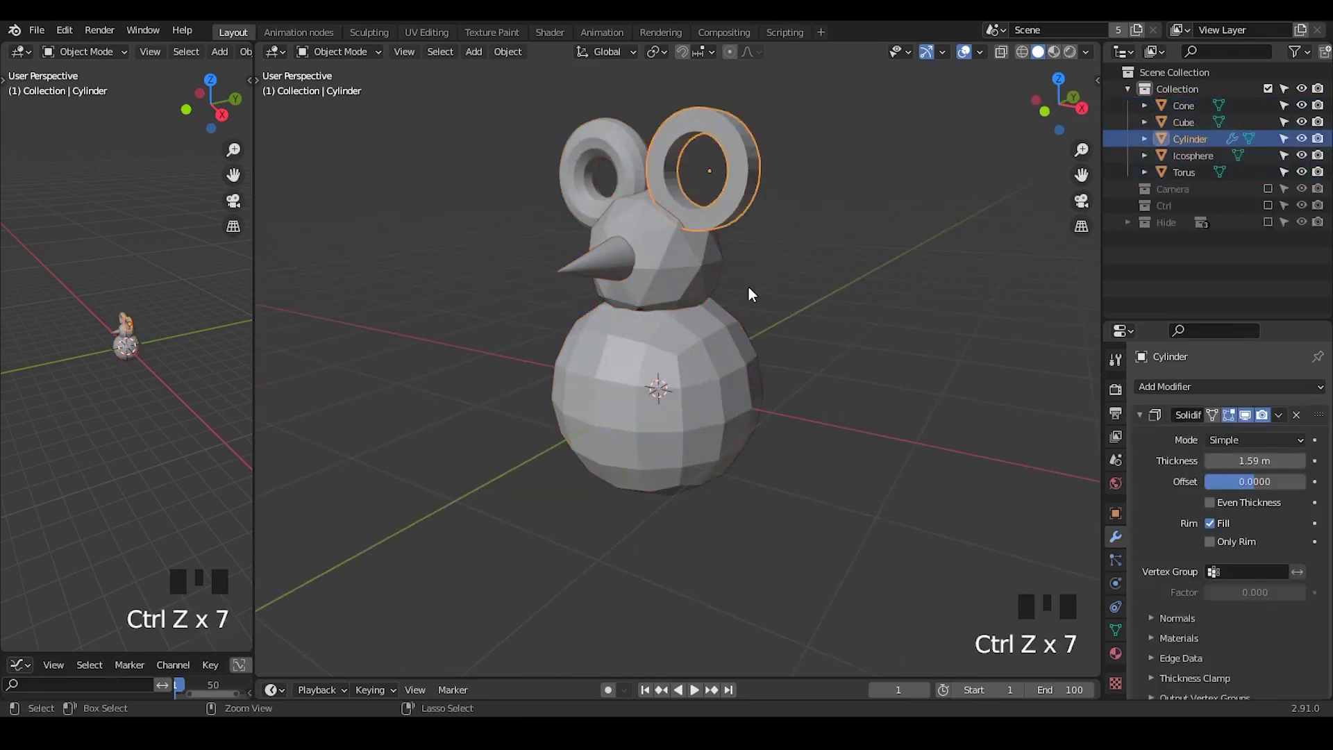
key("ctrl+z")
key("ctrl+z")
key("ctrl+z")
key("ctrl+z")
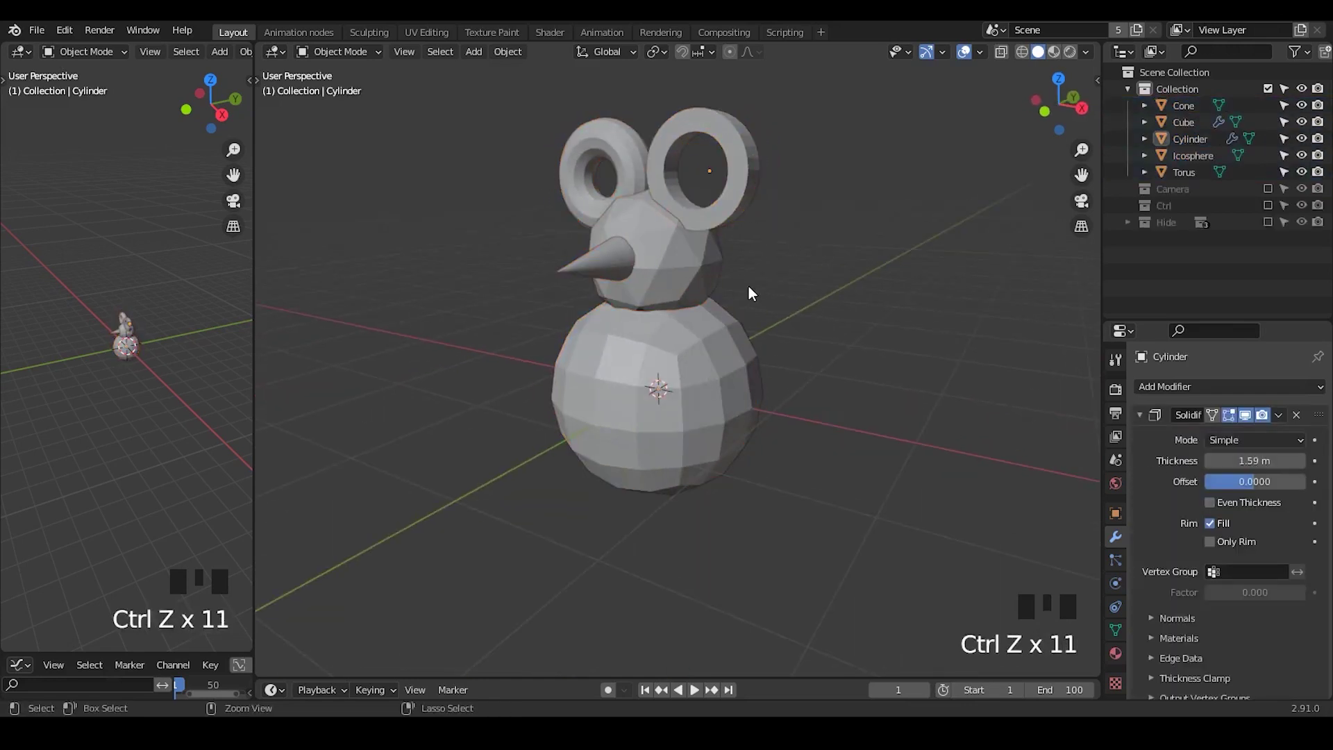
left_click(671, 422)
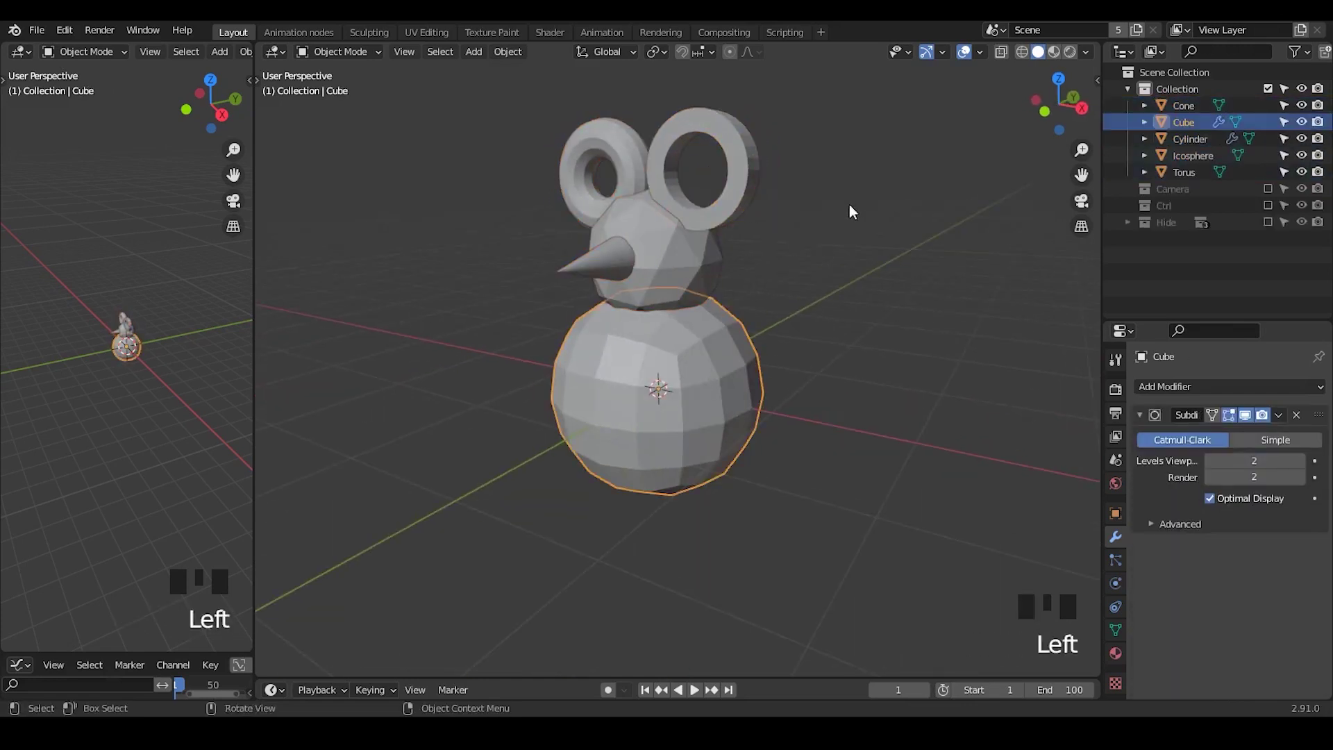
left_click(1278, 414)
middle_click_drag(807, 391, 797, 389)
middle_click_drag(804, 341, 809, 359, "ctrl")
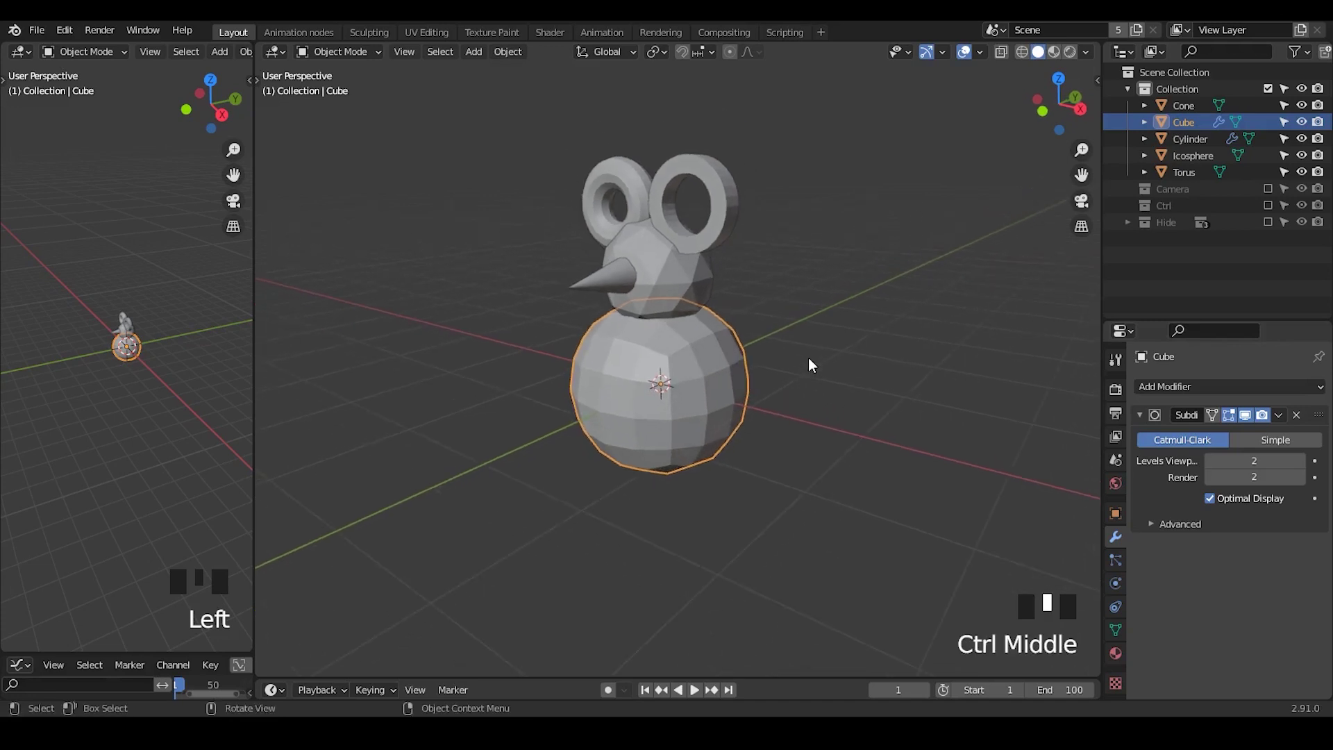
left_click(809, 359)
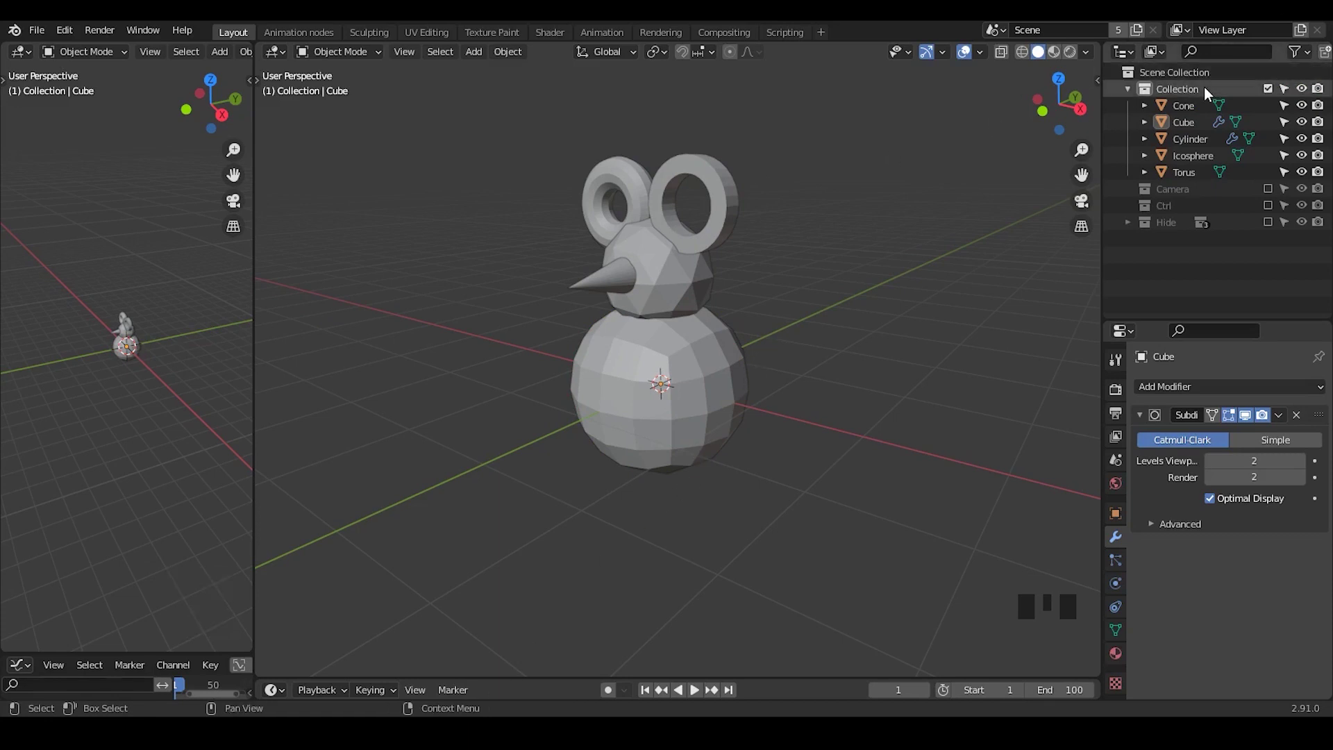
Step: Instance the Collection holding the figure's parts to the scene and exclude the original collection from the view layer
left_click(1128, 92)
right_click(1154, 99)
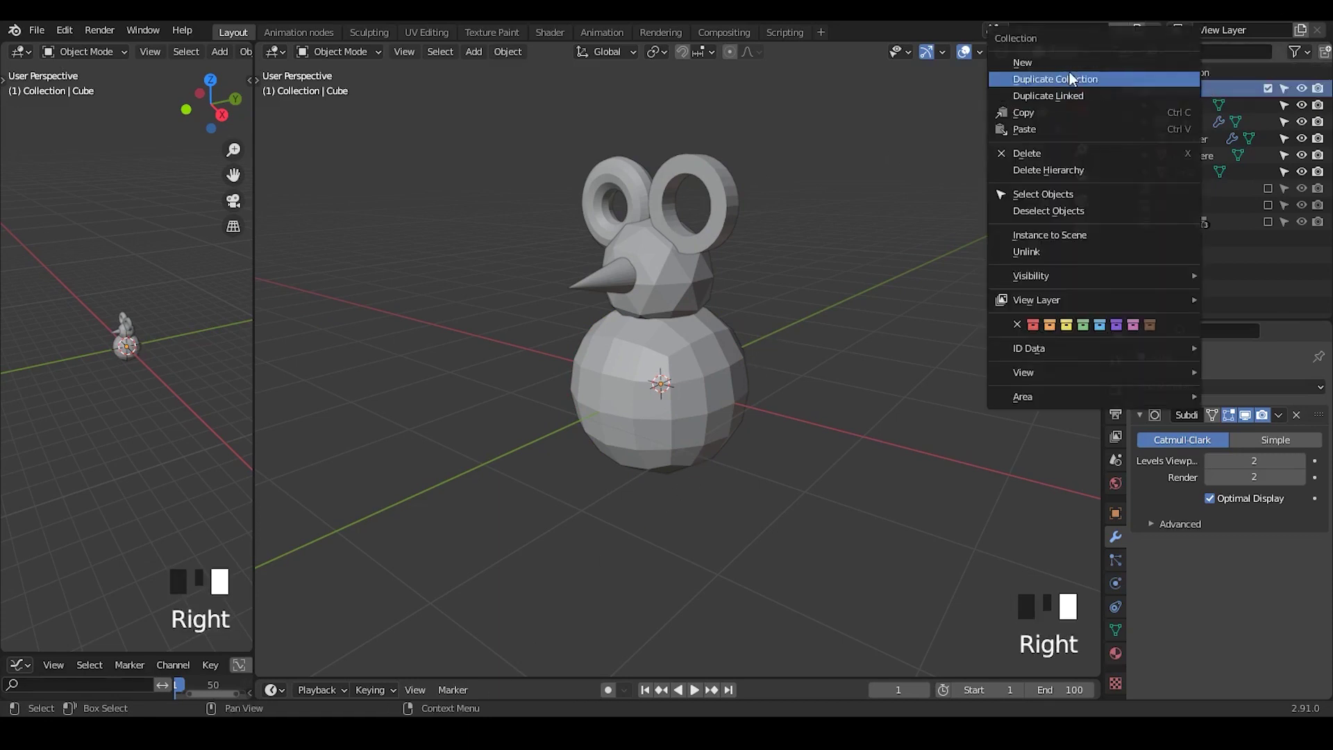
left_click(1075, 236)
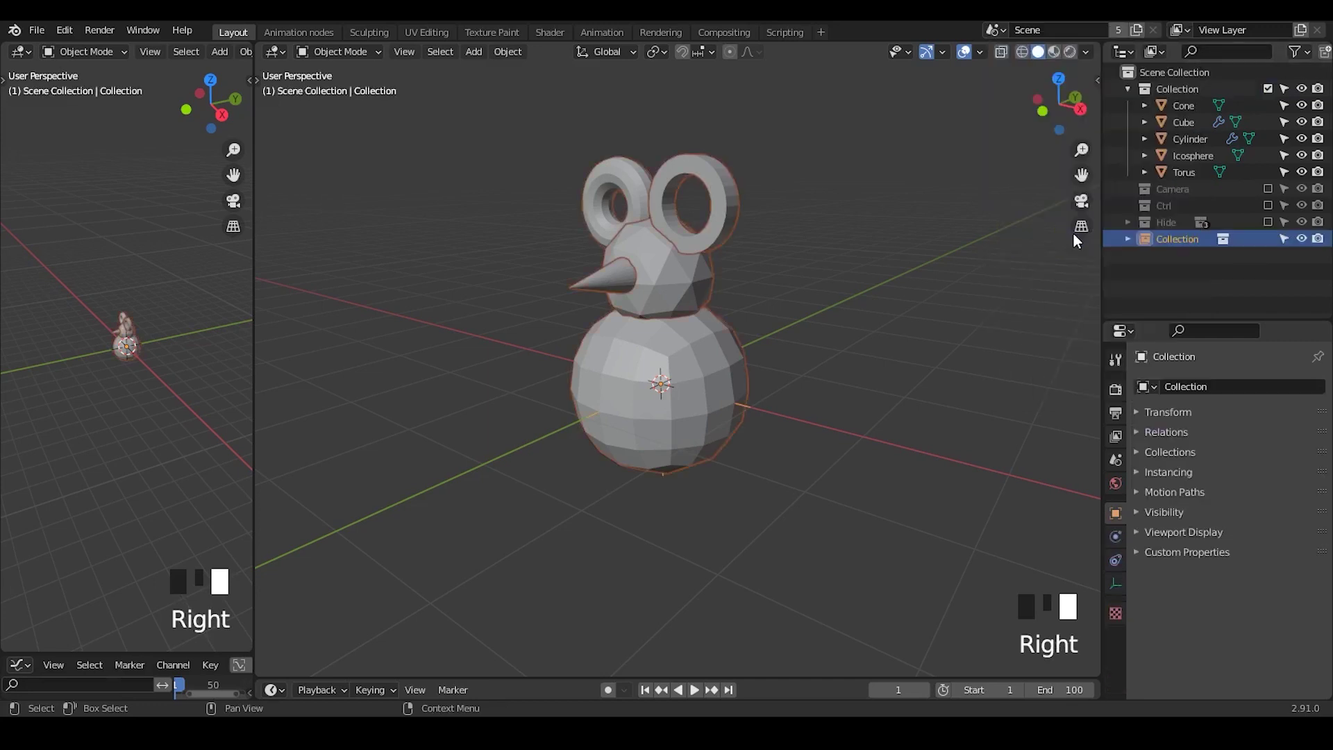
left_click(1268, 90)
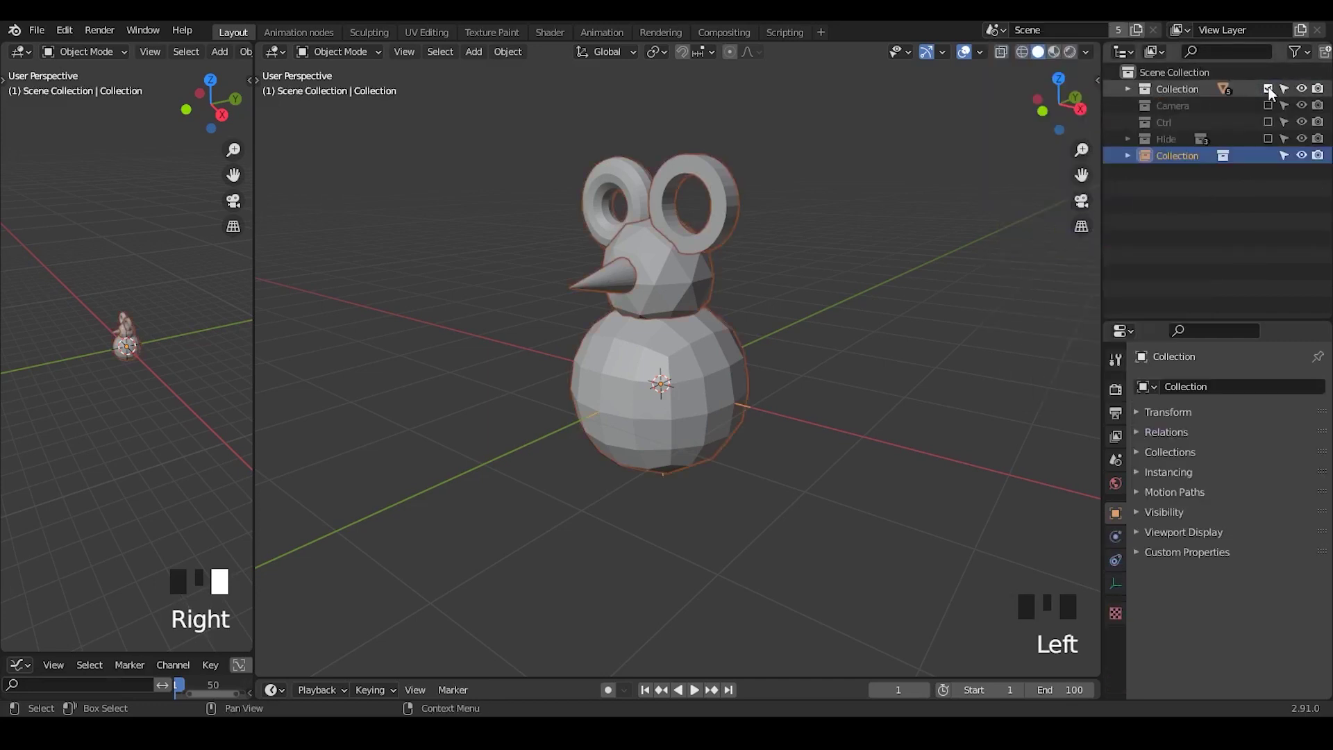
Step: Select the collection instance and show the object data properties of its empty
left_click(1160, 155)
middle_click_drag(737, 452, 777, 433)
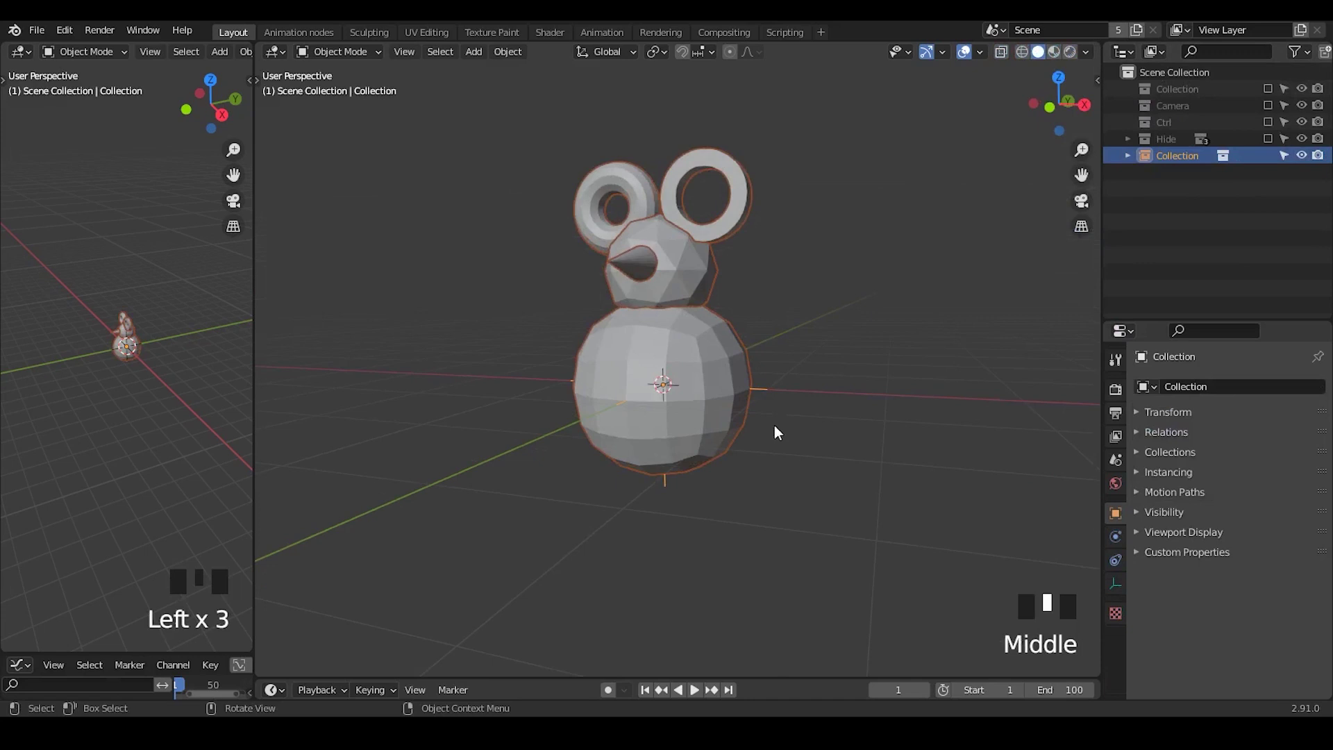
left_click(1116, 583)
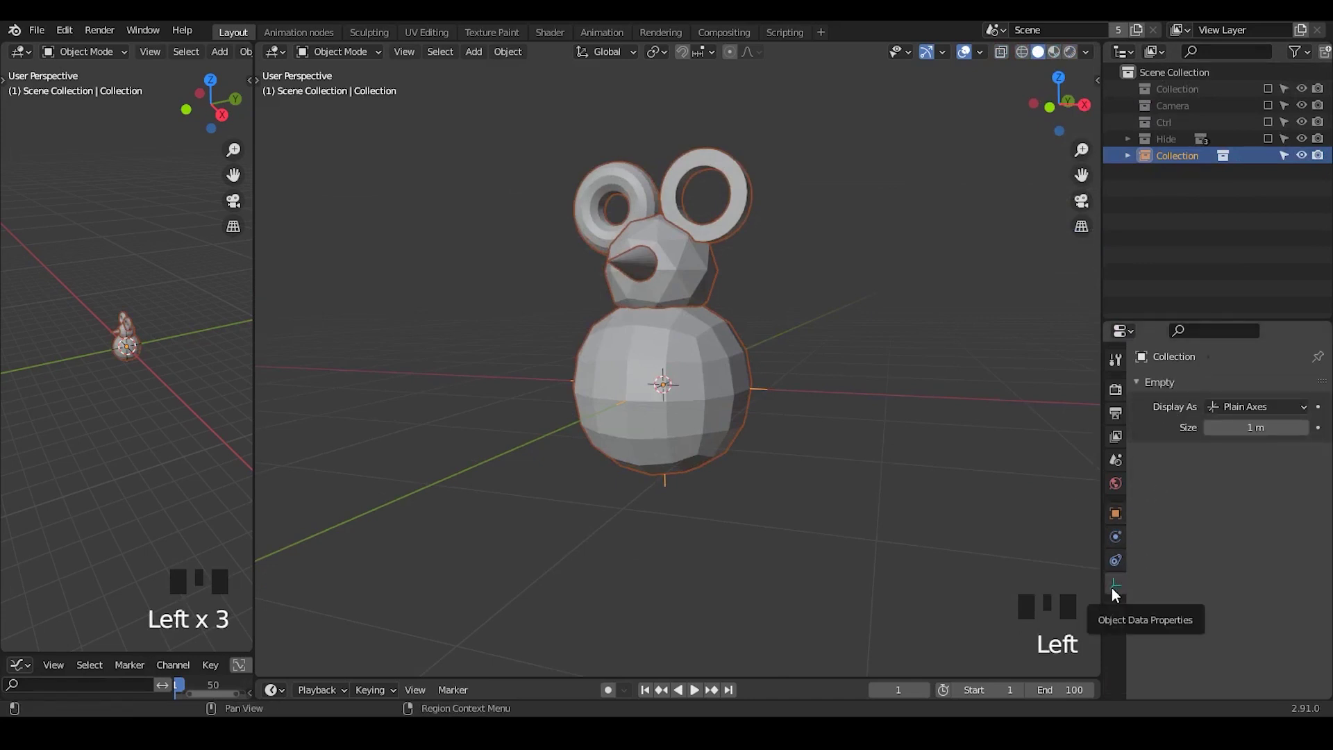
Step: Display the collection instance's empty as a Cube
left_click(1231, 408)
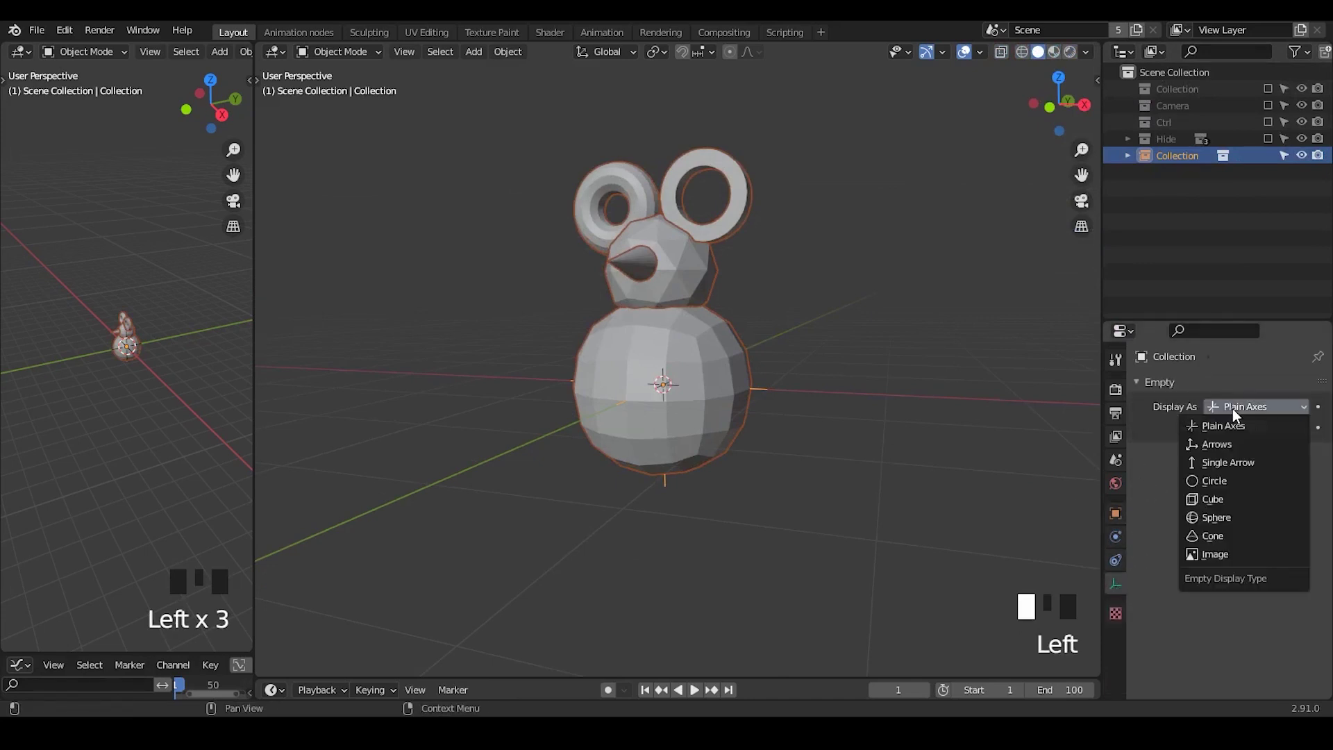
left_click(1216, 500)
middle_click_drag(830, 378, 758, 386)
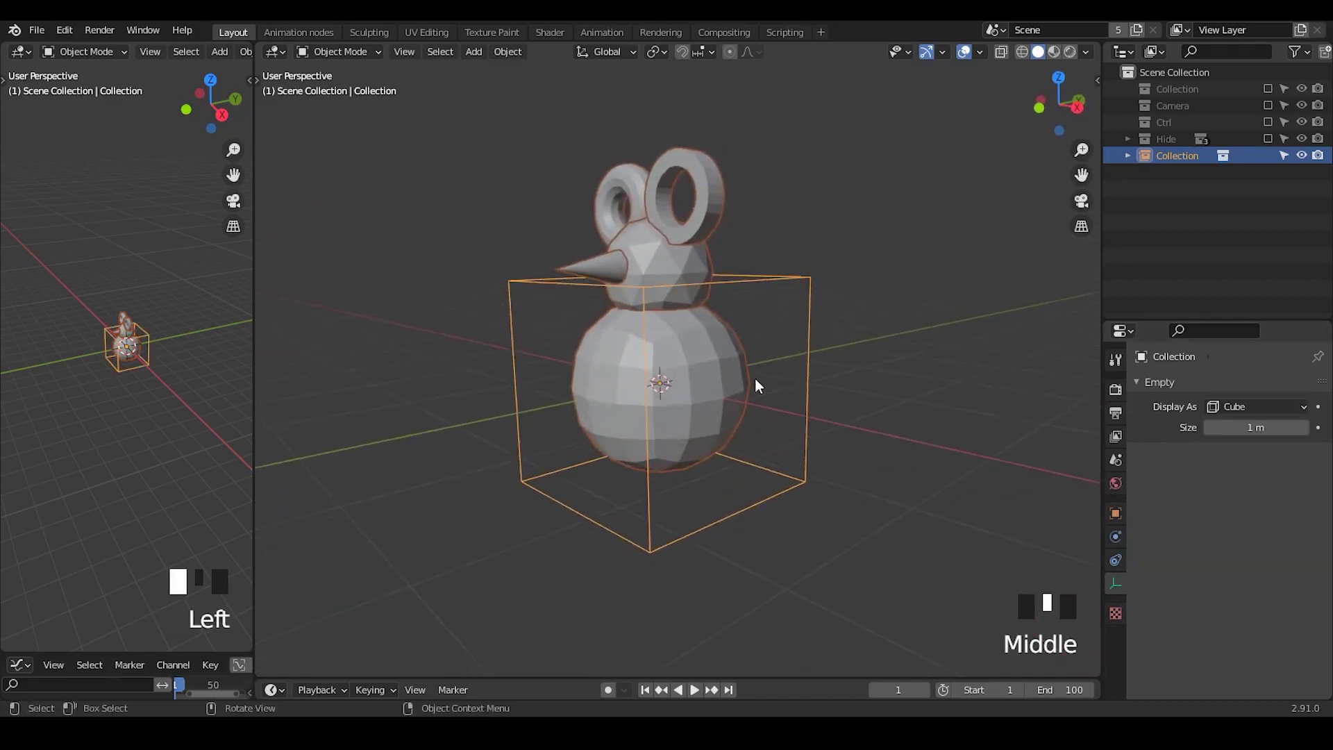
Step: Show the instancing settings in the object properties of the collection instance
left_click(1116, 513)
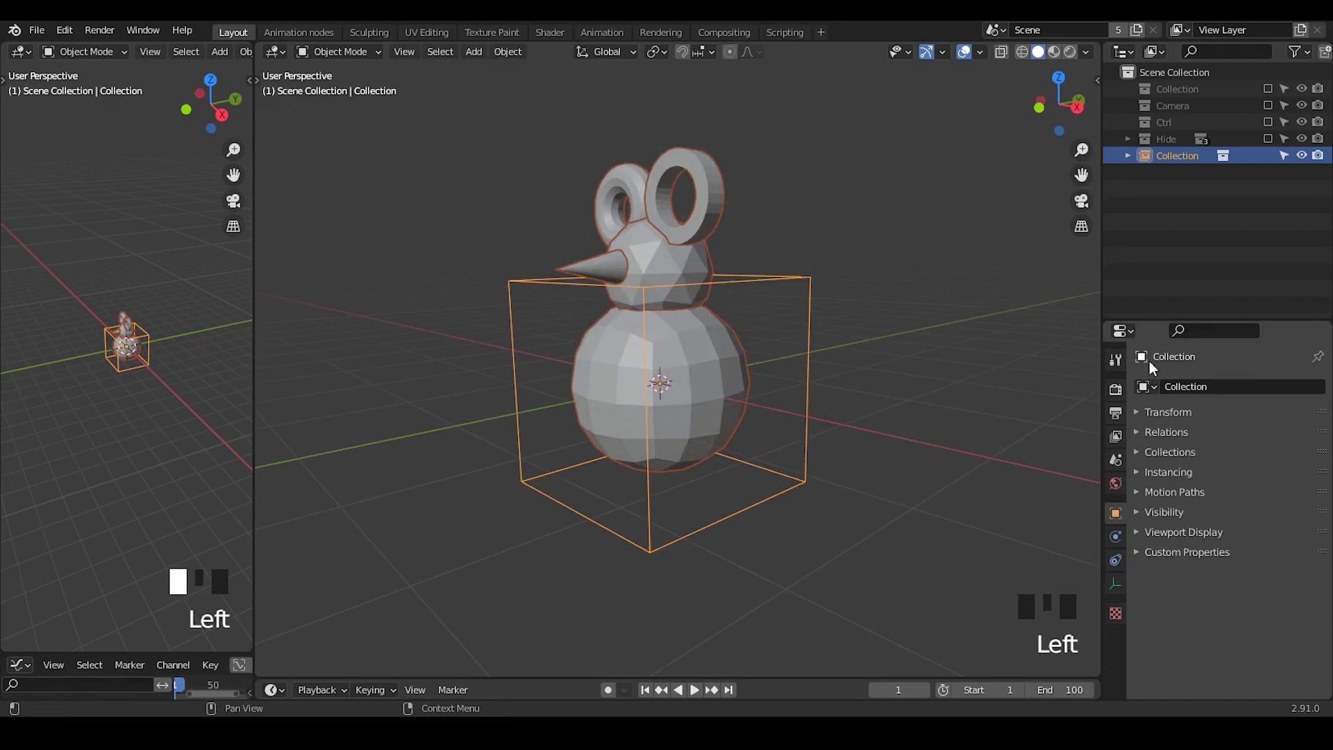
left_click(1138, 455)
left_click(1164, 459)
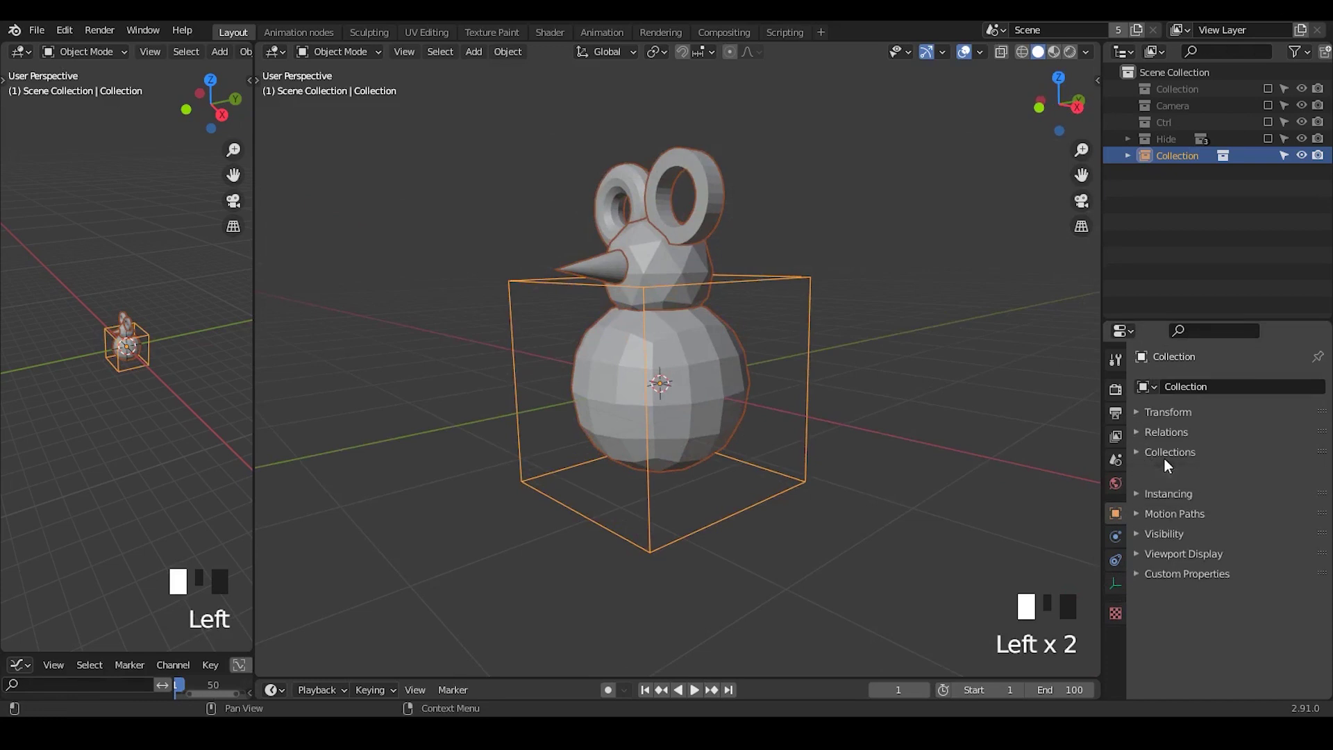
left_click(1168, 478)
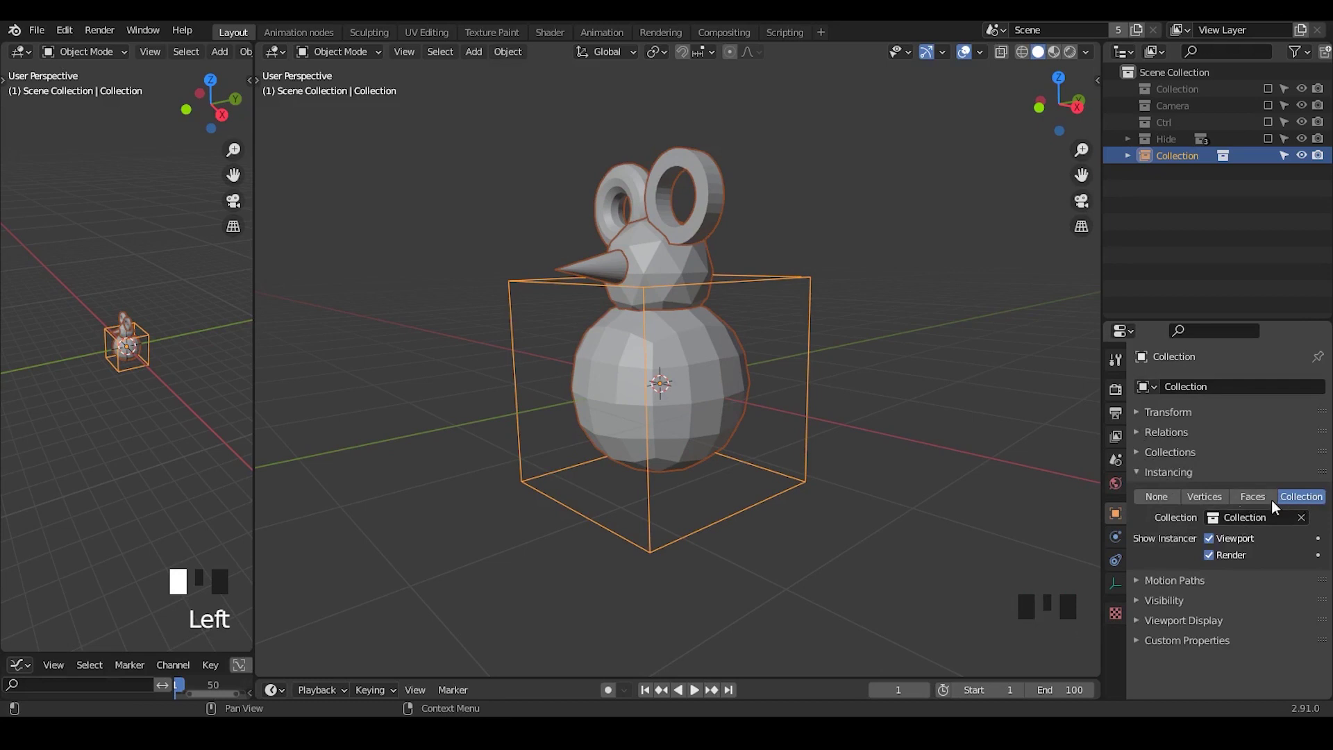
Step: Try the None, Vertices and Faces instancing modes on the collection instance and return it to Collection
left_click(1157, 497)
left_click(1204, 496)
left_click(1253, 497)
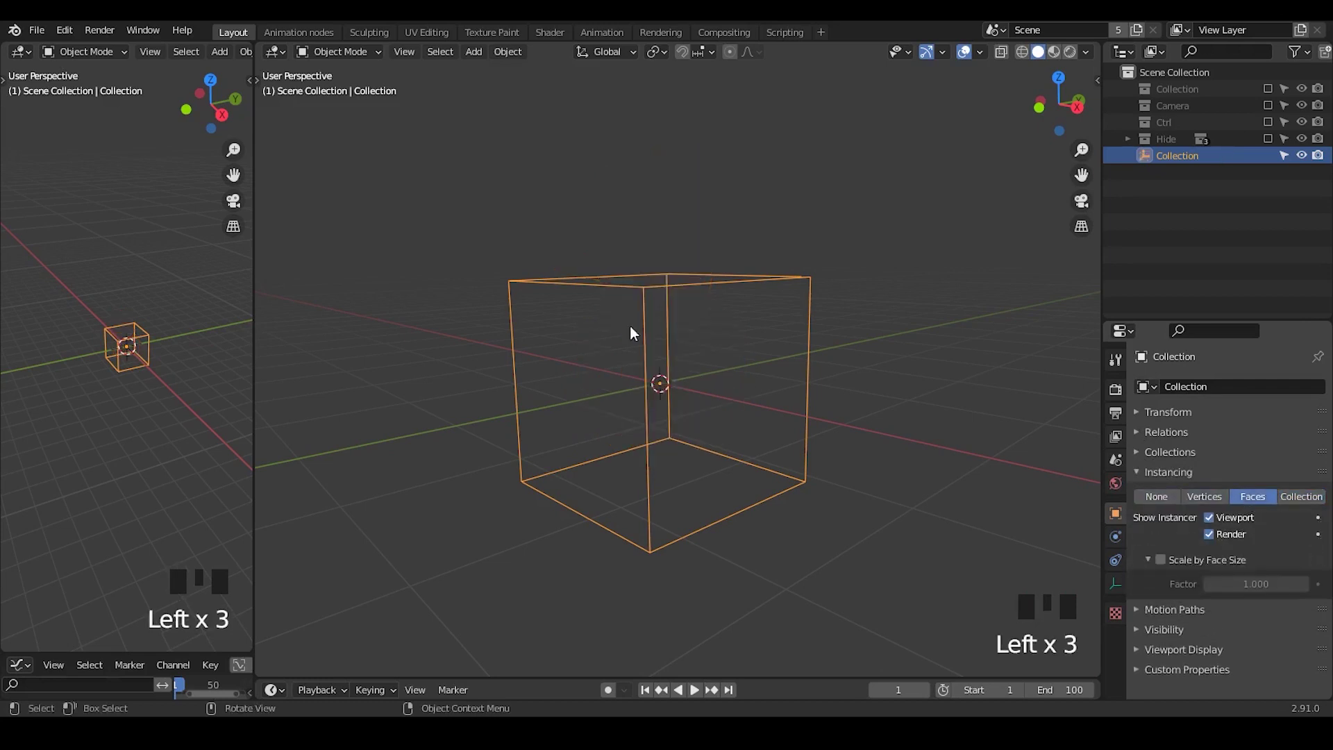
left_click(1204, 496)
left_click(1156, 496)
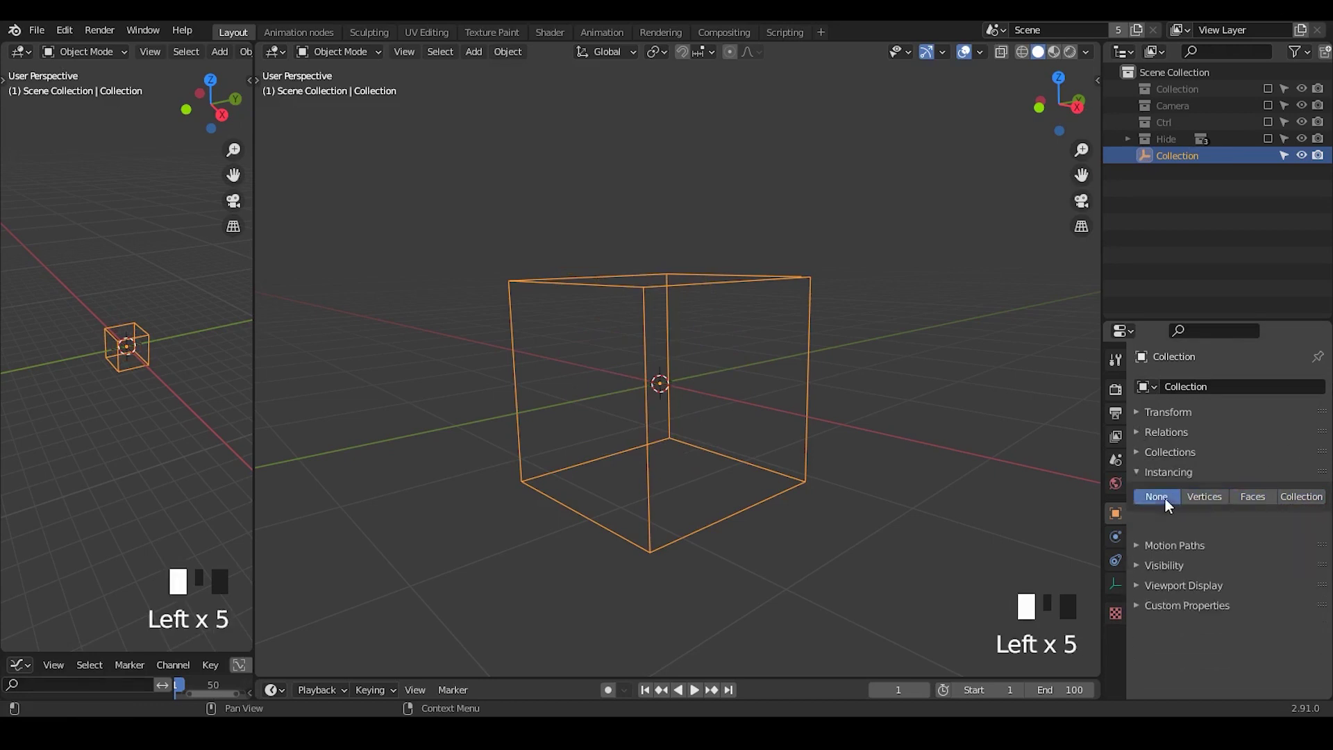
left_click(1252, 497)
left_click(1301, 497)
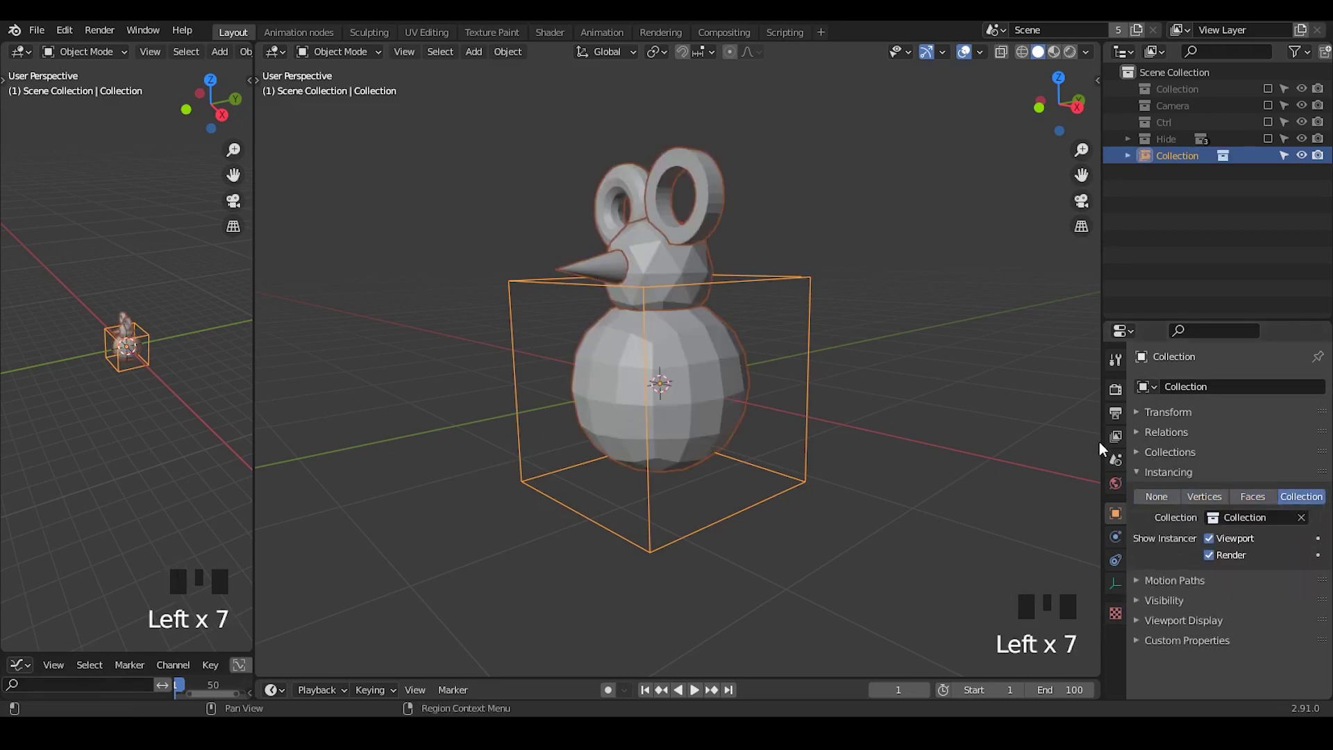
left_click(1209, 497)
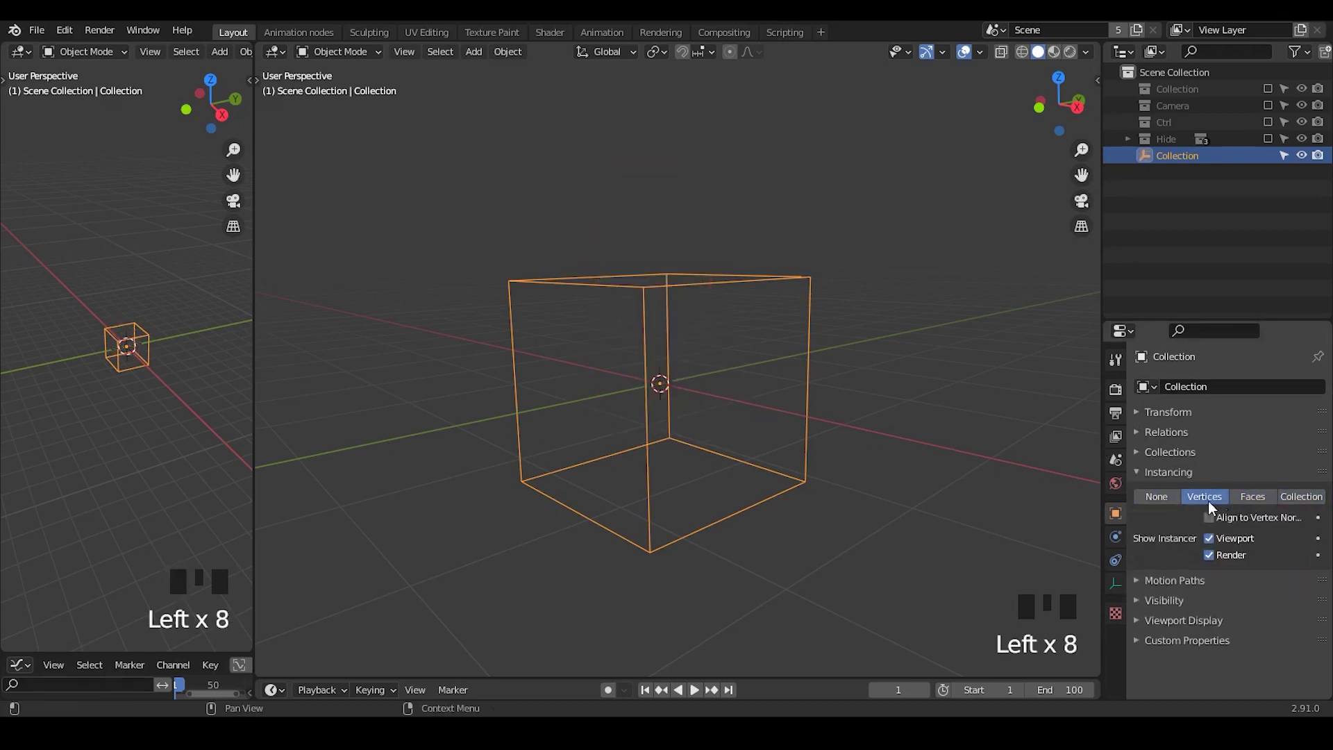
left_click(1252, 496)
left_click(1300, 497)
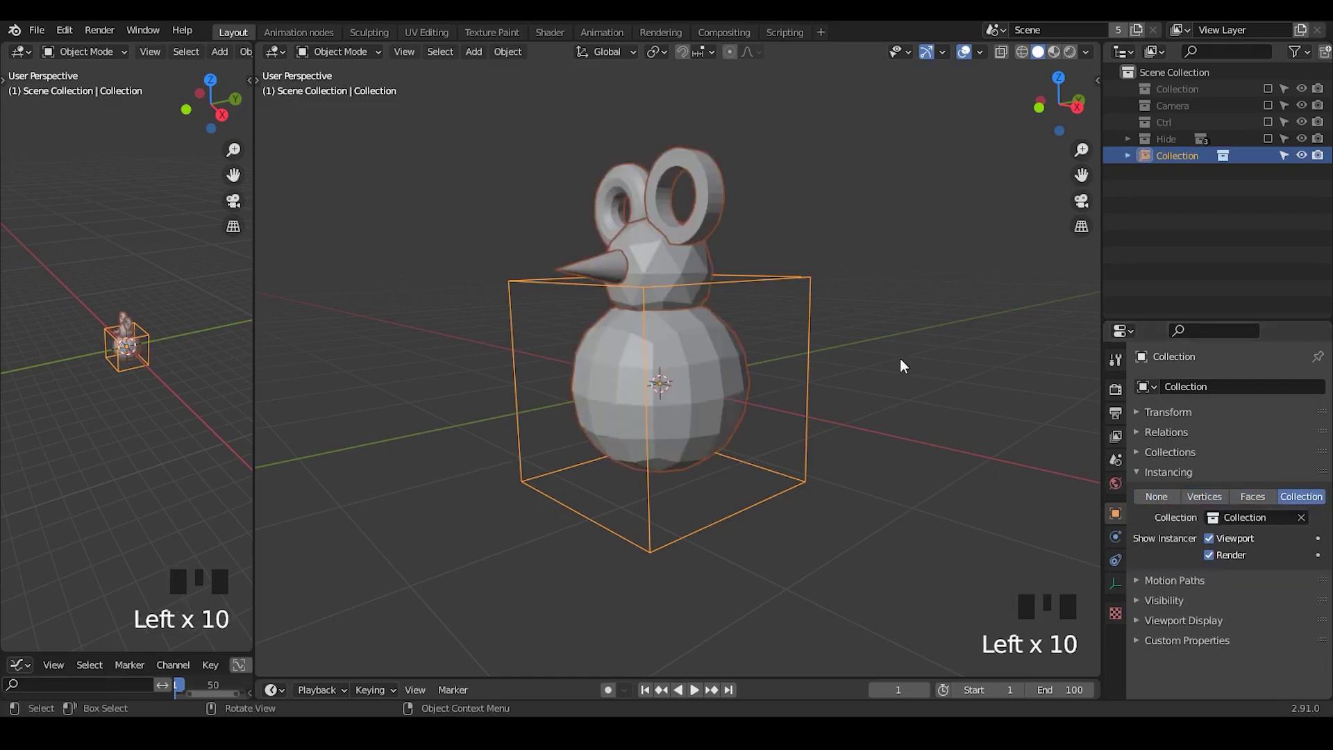
Step: Duplicate the collection instance twice, placing the first copy beside the original along the global X axis
middle_click_drag(715, 357, 751, 278)
key("shift+d")
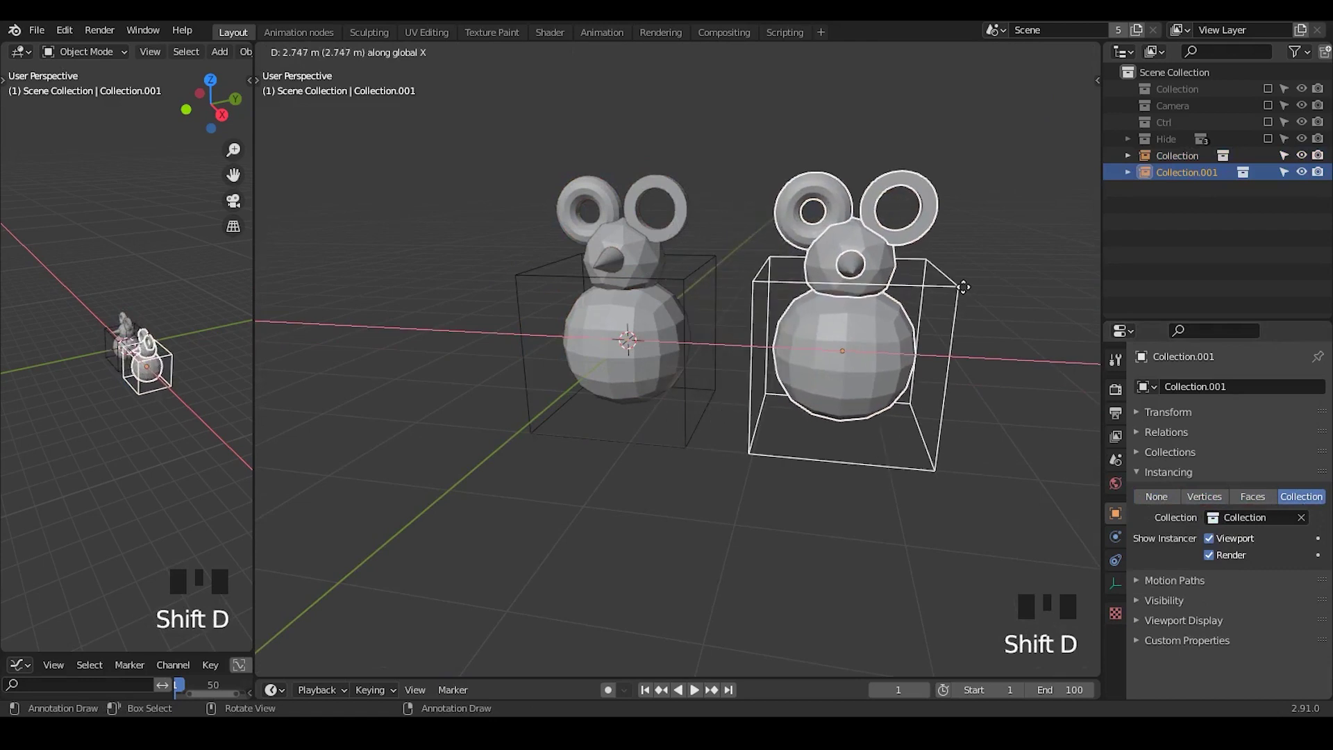
left_click(900, 364)
middle_click_drag(900, 365, 845, 209)
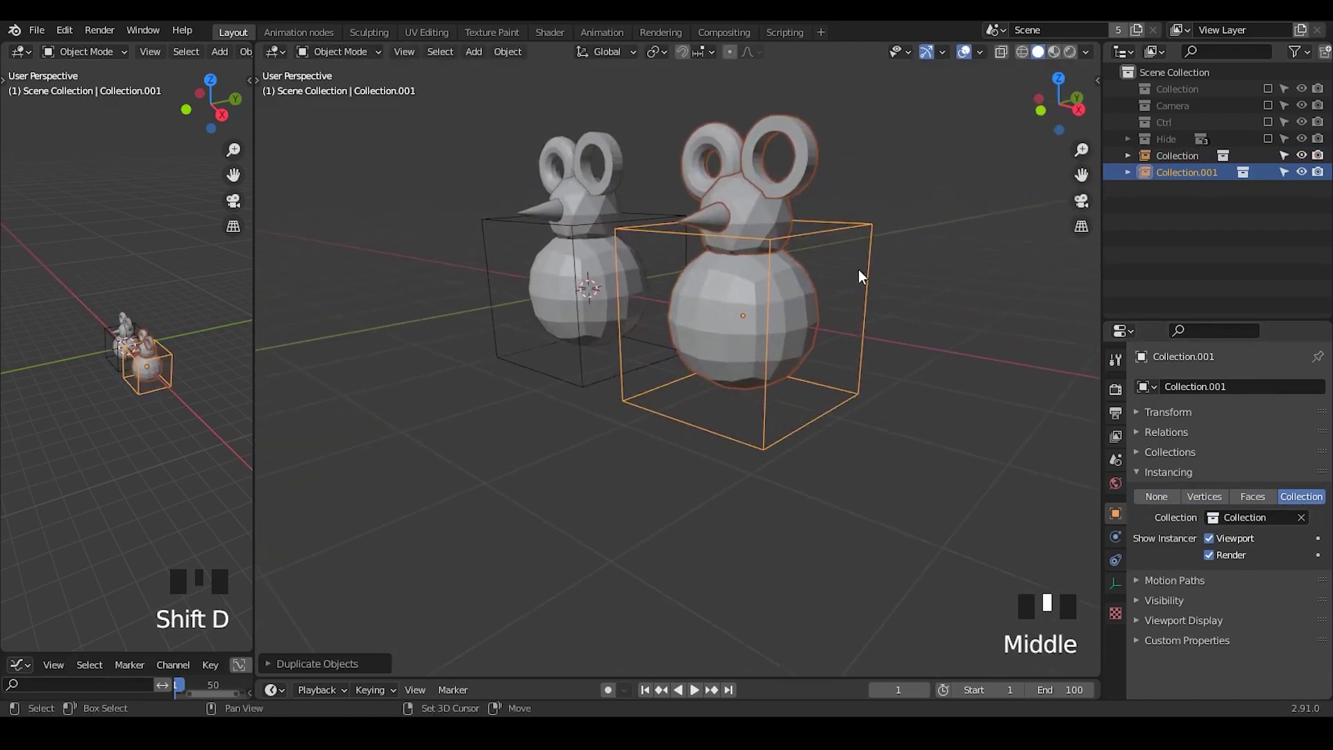
key("shift+d")
left_click(1005, 197)
Step: Delete both duplicates of the collection instance, keeping only the original
left_click_drag(997, 112, 697, 475)
key("x")
key("x")
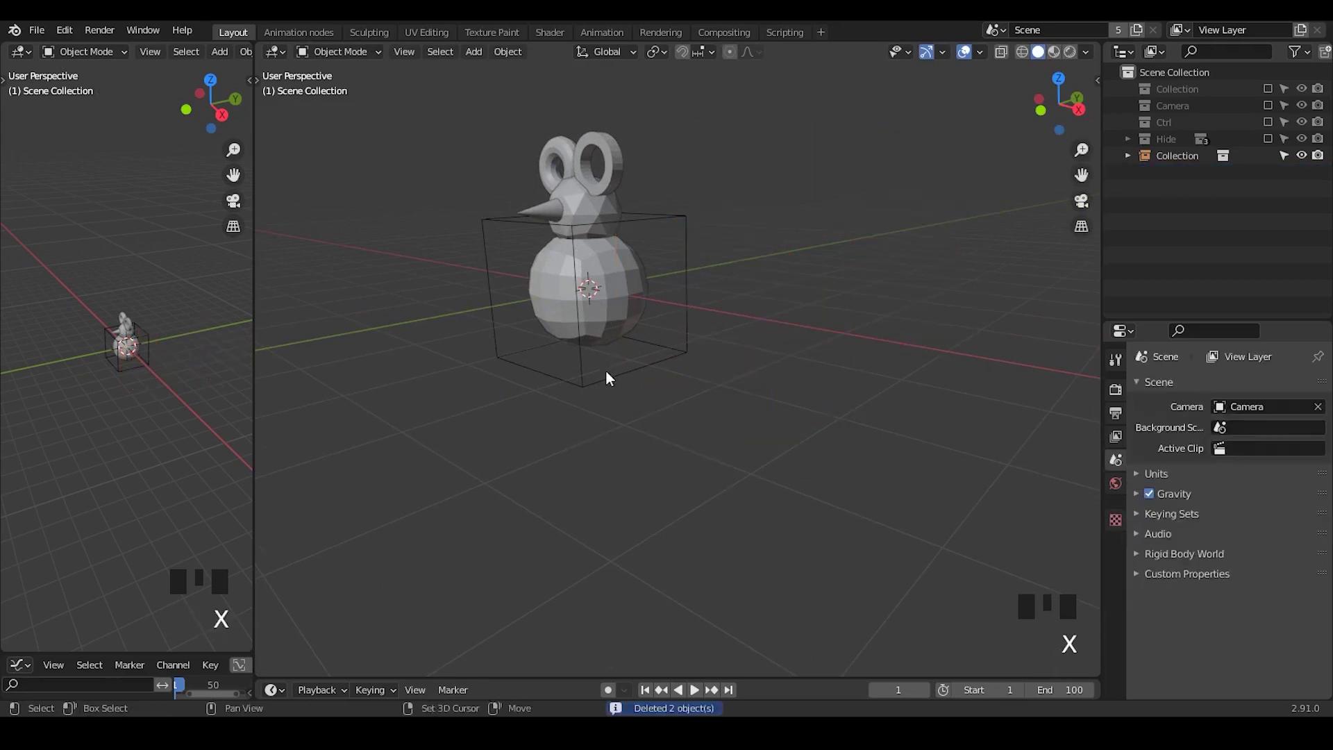
Step: Select the remaining collection instance and switch to the Animation nodes workspace
middle_click_drag(604, 329, 733, 354, "shift")
left_click(732, 352)
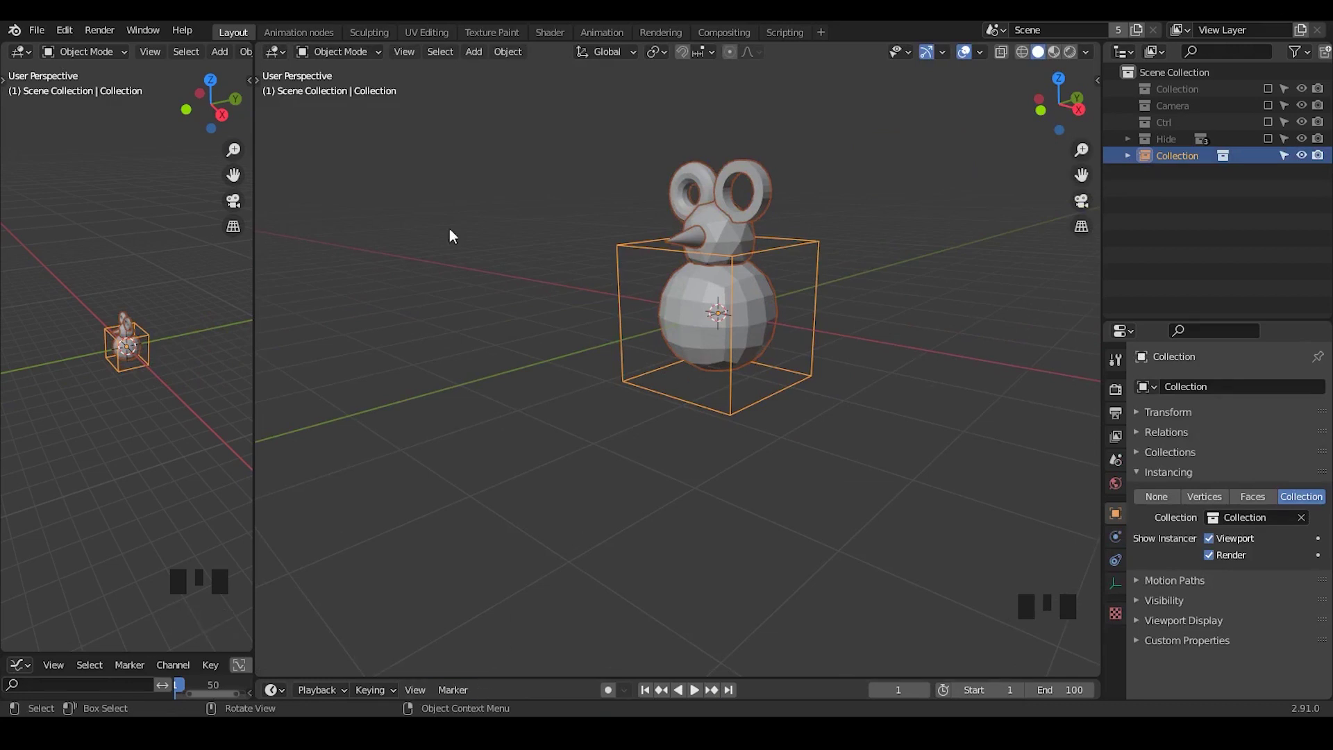
left_click(301, 35)
middle_click_drag(829, 397, 876, 444)
mouse_move(915, 389)
middle_mouse_down("ctrl")
mouse_move(916, 368)
mouse_move(903, 402)
mouse_move(920, 372)
middle_mouse_up("ctrl")
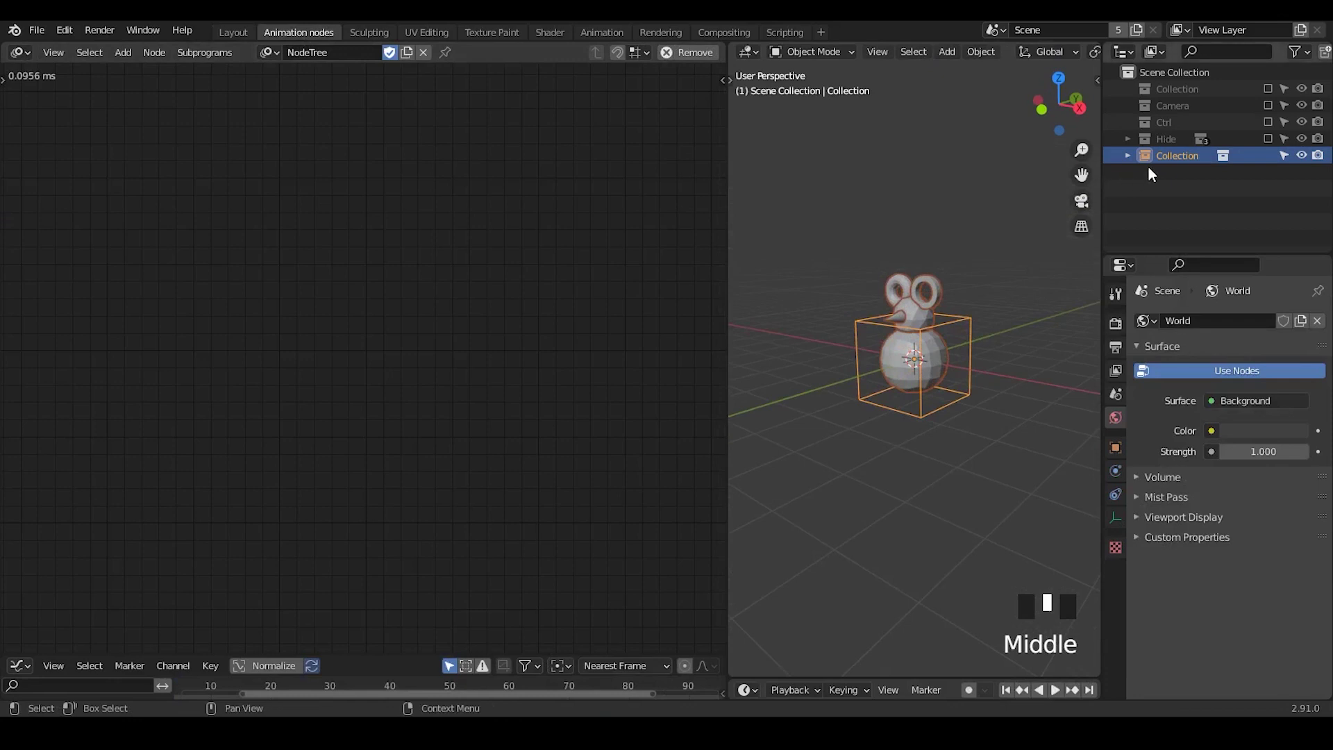
Step: Add a Distribute Matrices node to the empty node tree
key("ctrl+a")
type("distribute")
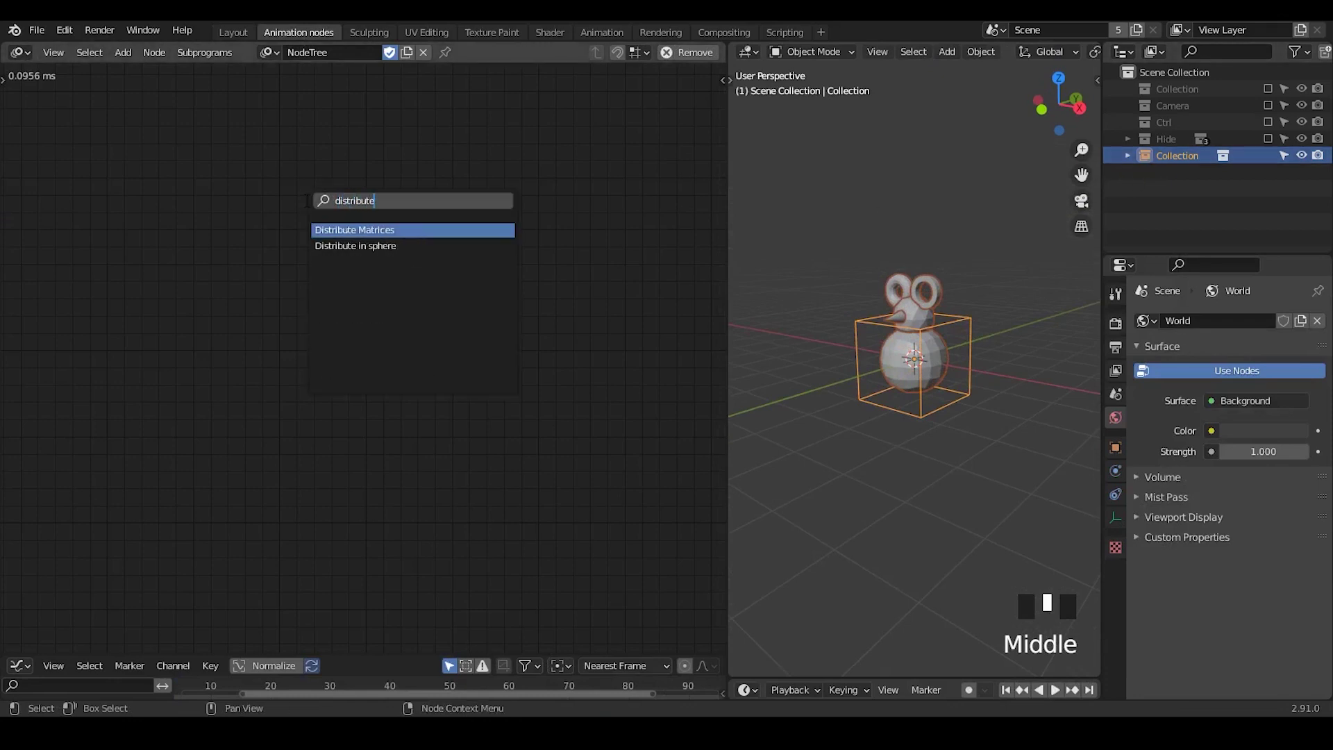
key("Return")
left_click(172, 291)
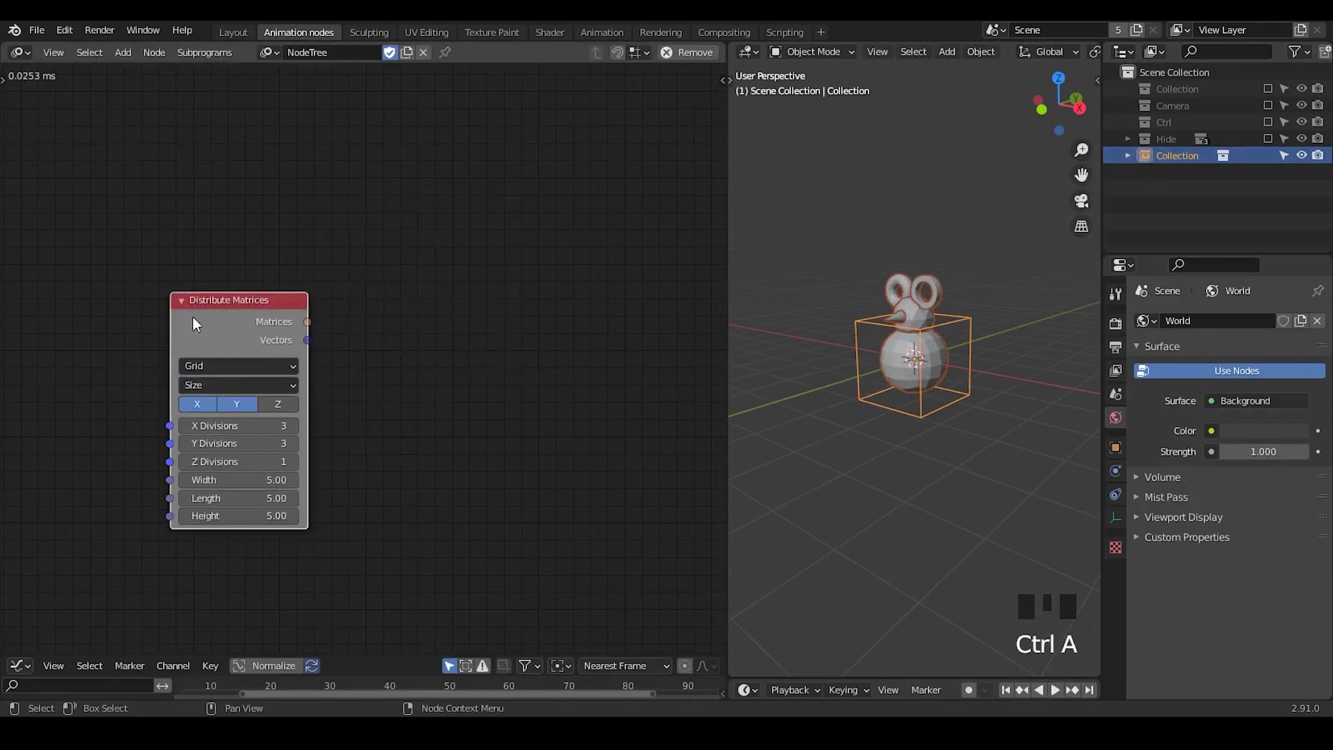
Step: Add an Object Instancer node and move the Distribute Matrices node away from it to make room
key("ctrl+a")
type("object inst")
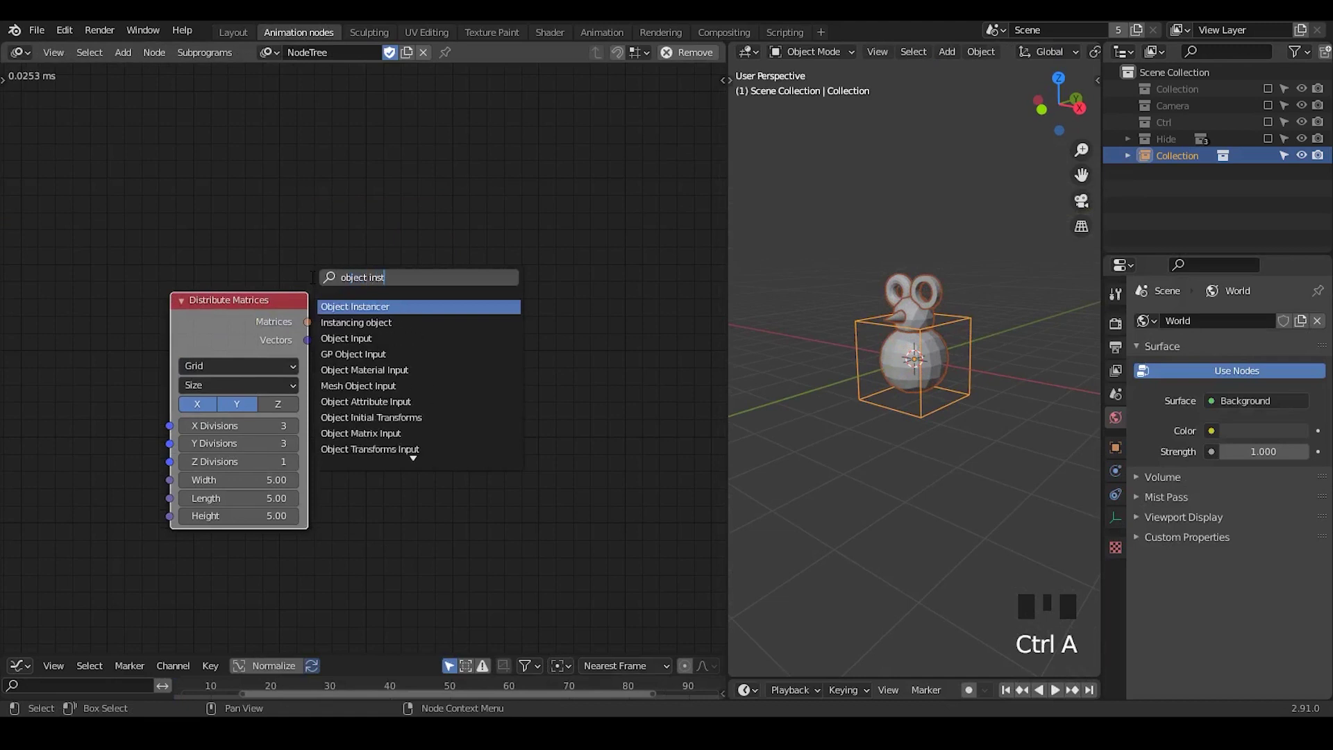
type("an")
key("Return")
left_click(484, 171)
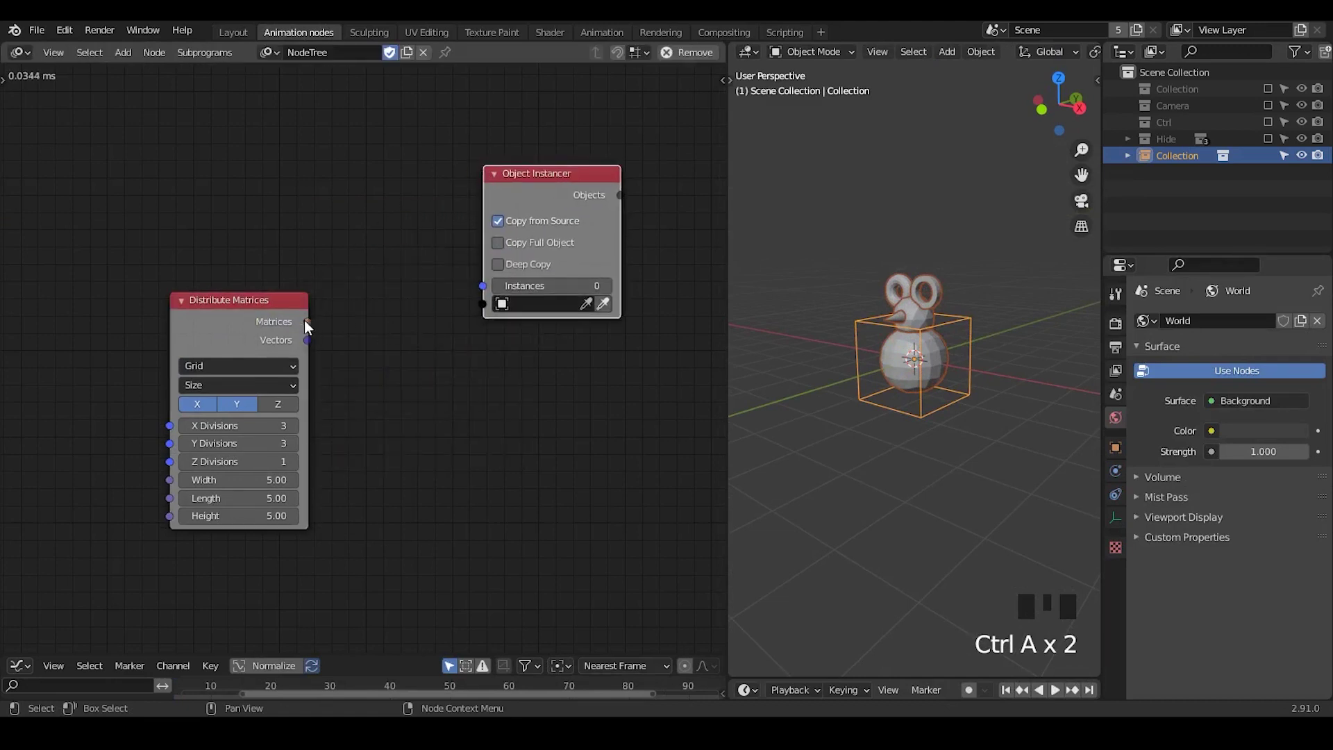
left_click_drag(307, 322, 261, 326)
left_click_drag(261, 326, 196, 350)
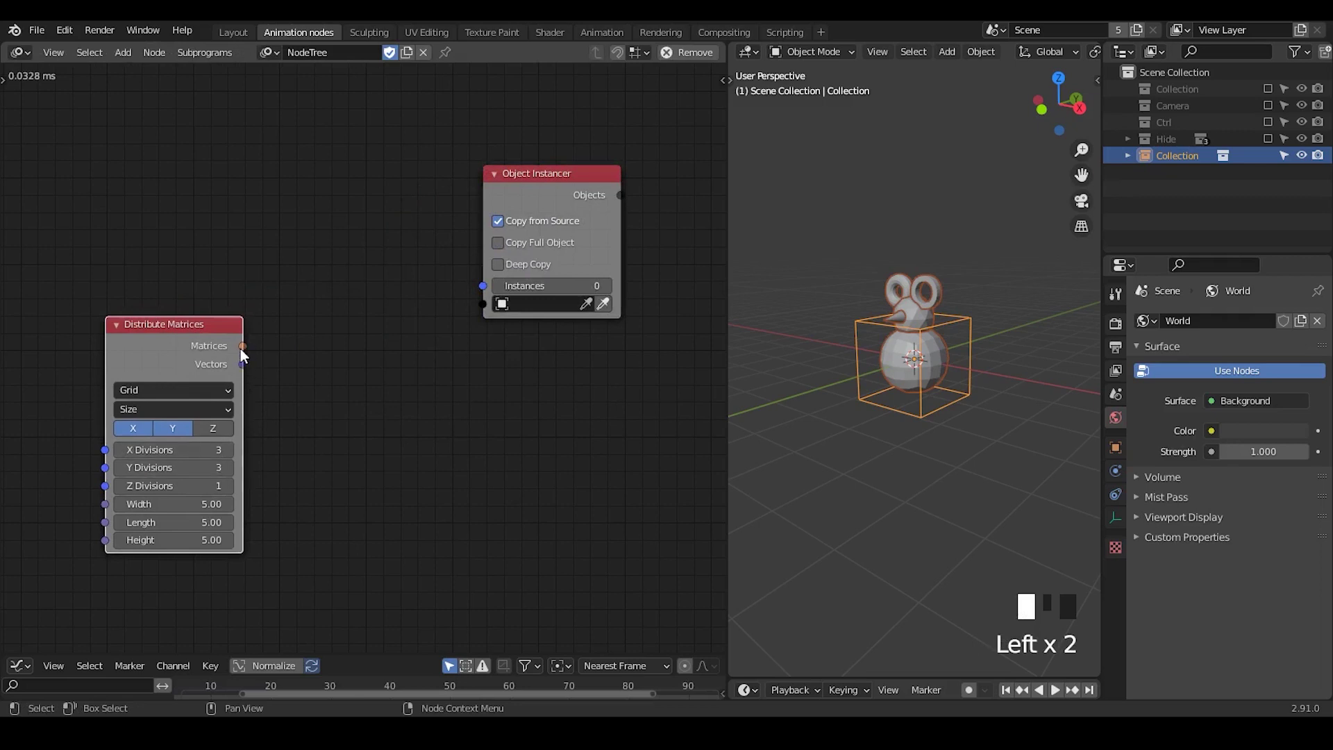
Step: Link Matrices to the Object Instancer's Instances input and expand the Get List Length node inserted between them
left_click_drag(242, 347, 482, 285)
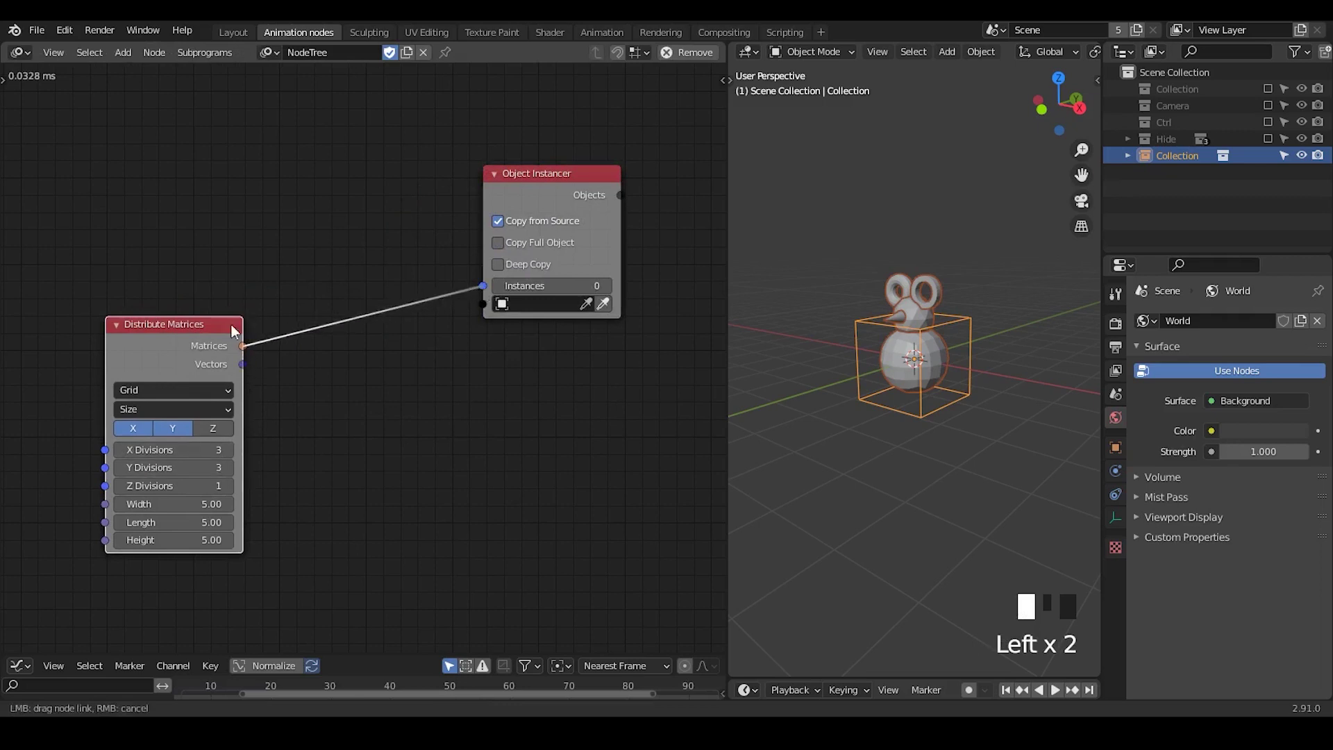
left_click_drag(203, 335, 154, 349)
left_click(347, 253)
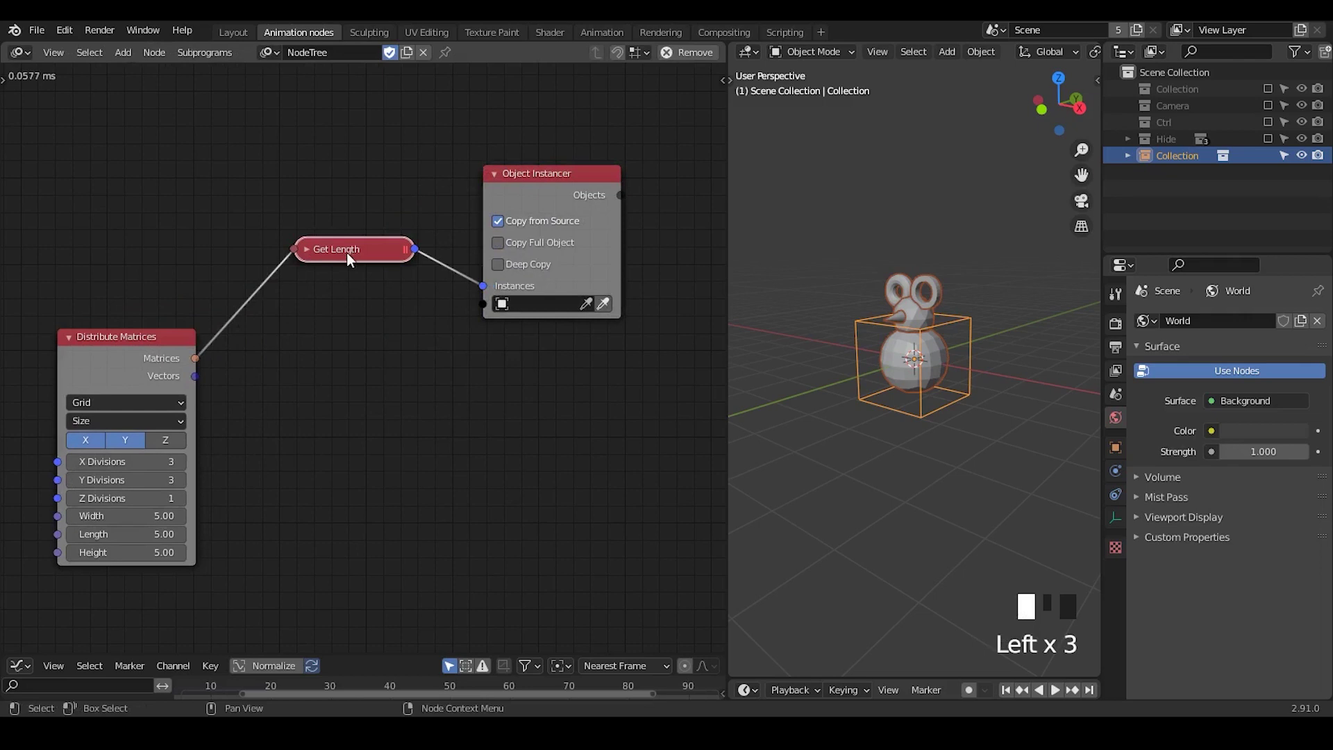
left_click(306, 250)
left_click_drag(323, 253, 302, 268)
middle_click_drag(417, 449, 310, 411)
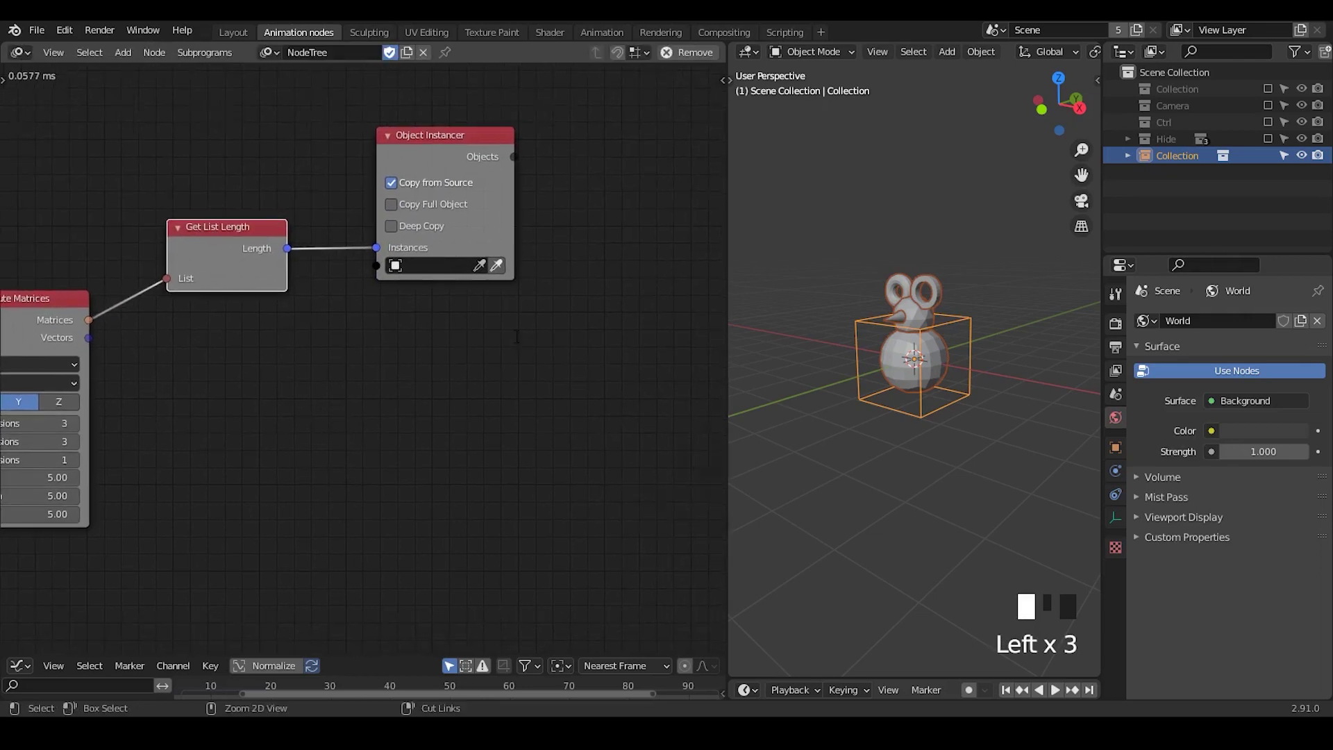
Step: Add an Object Matrix Output node and link the instancer's Objects and the distributed Matrices to it
key("ctrl+a")
type("object matrix")
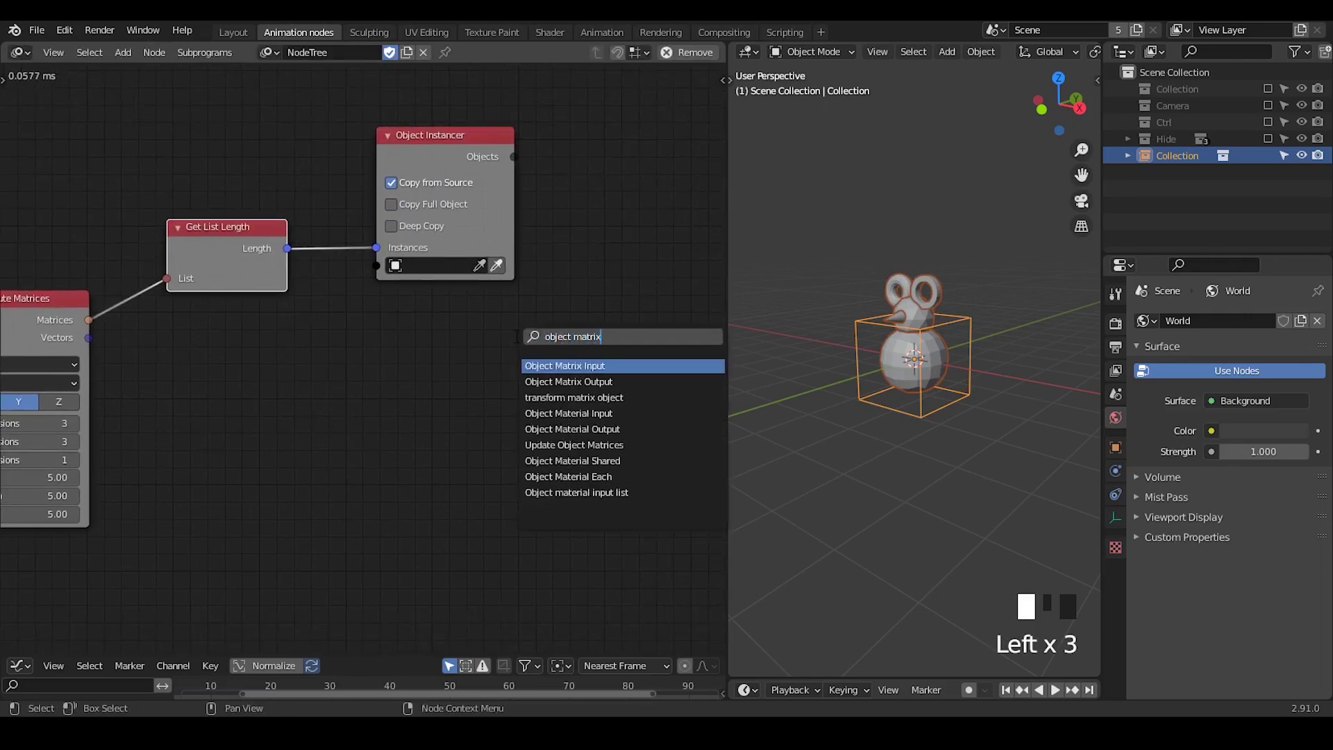
key("Down")
key("Return")
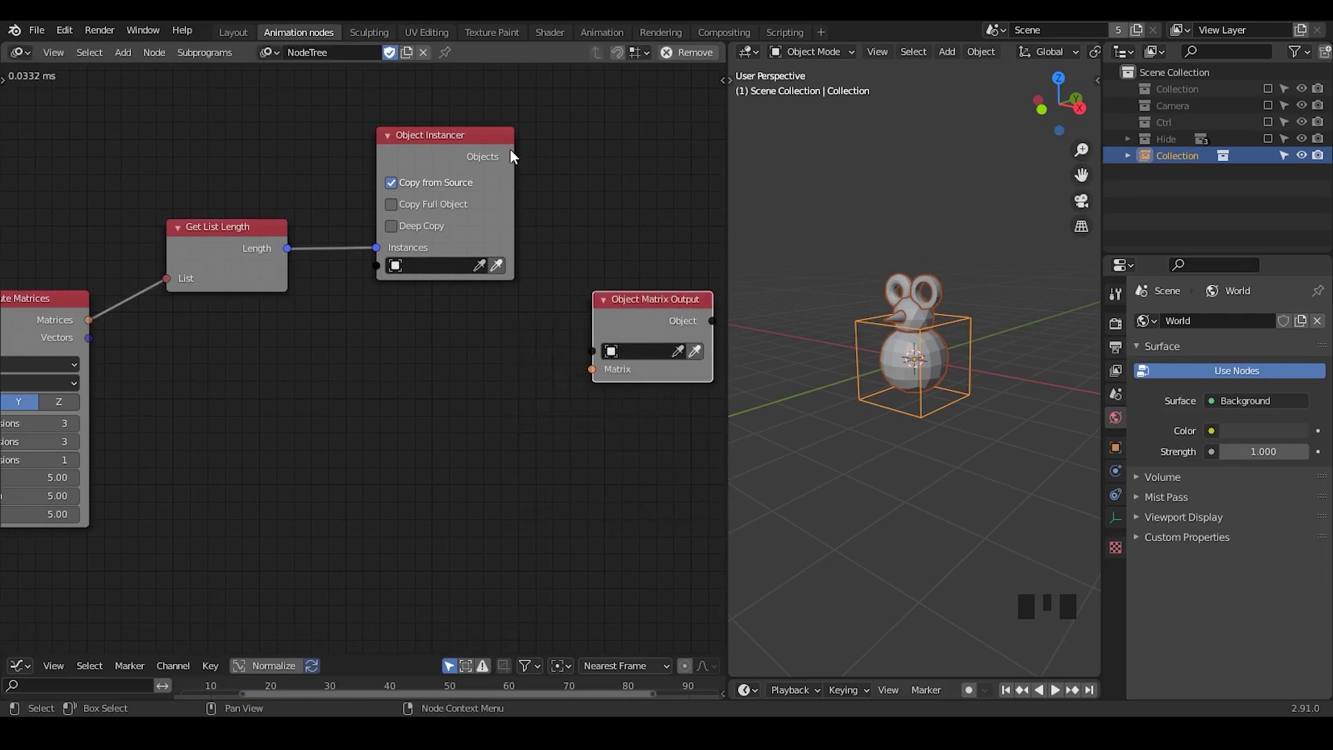
left_click_drag(513, 156, 593, 356)
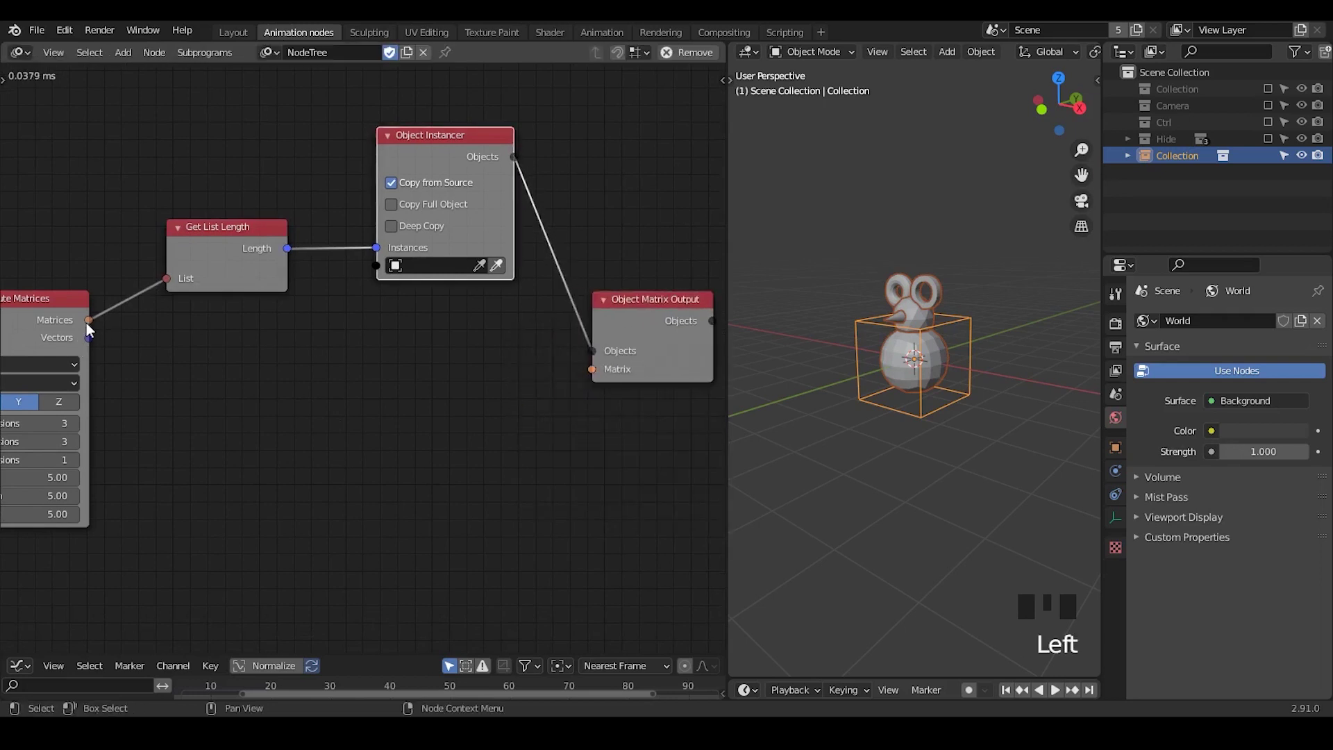
left_click_drag(88, 320, 586, 375)
Step: Assign the selected Collection instance as the source object of the Object Instancer node
left_click(983, 268)
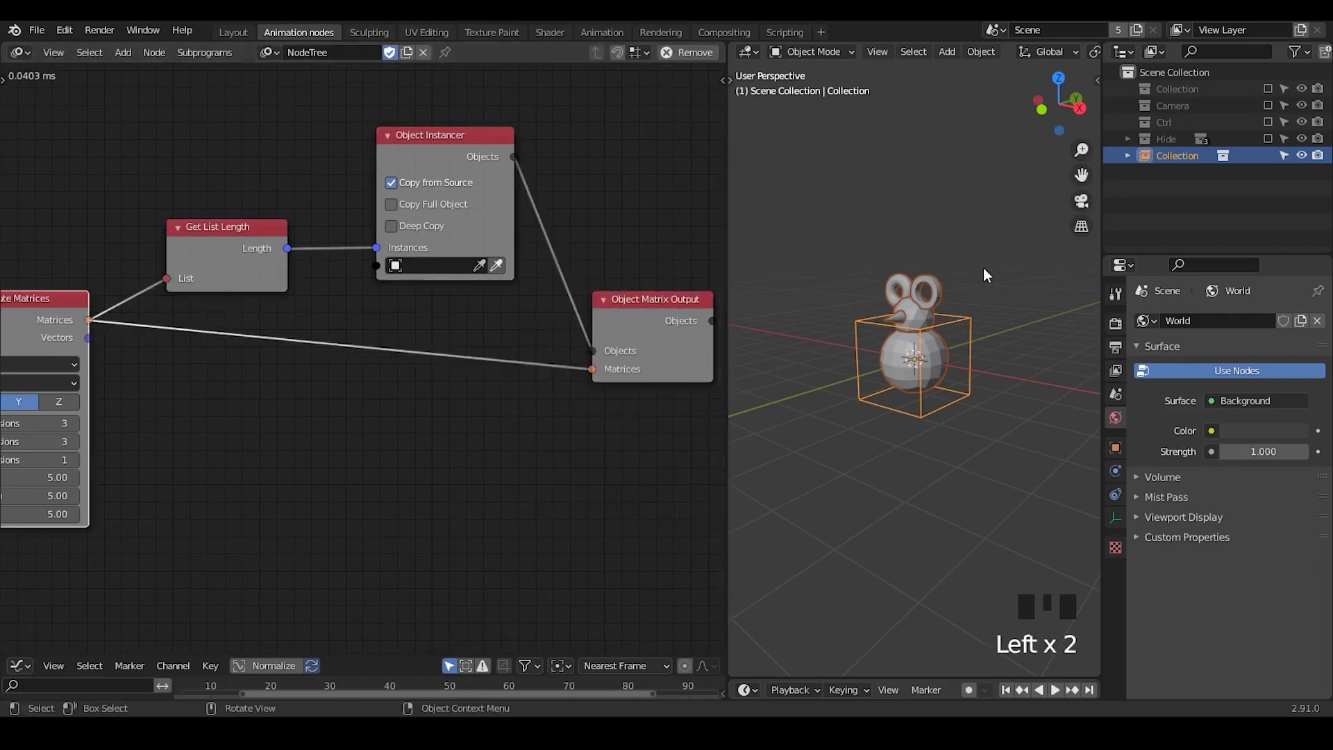
left_click(961, 320)
left_click(571, 148)
left_click(501, 264)
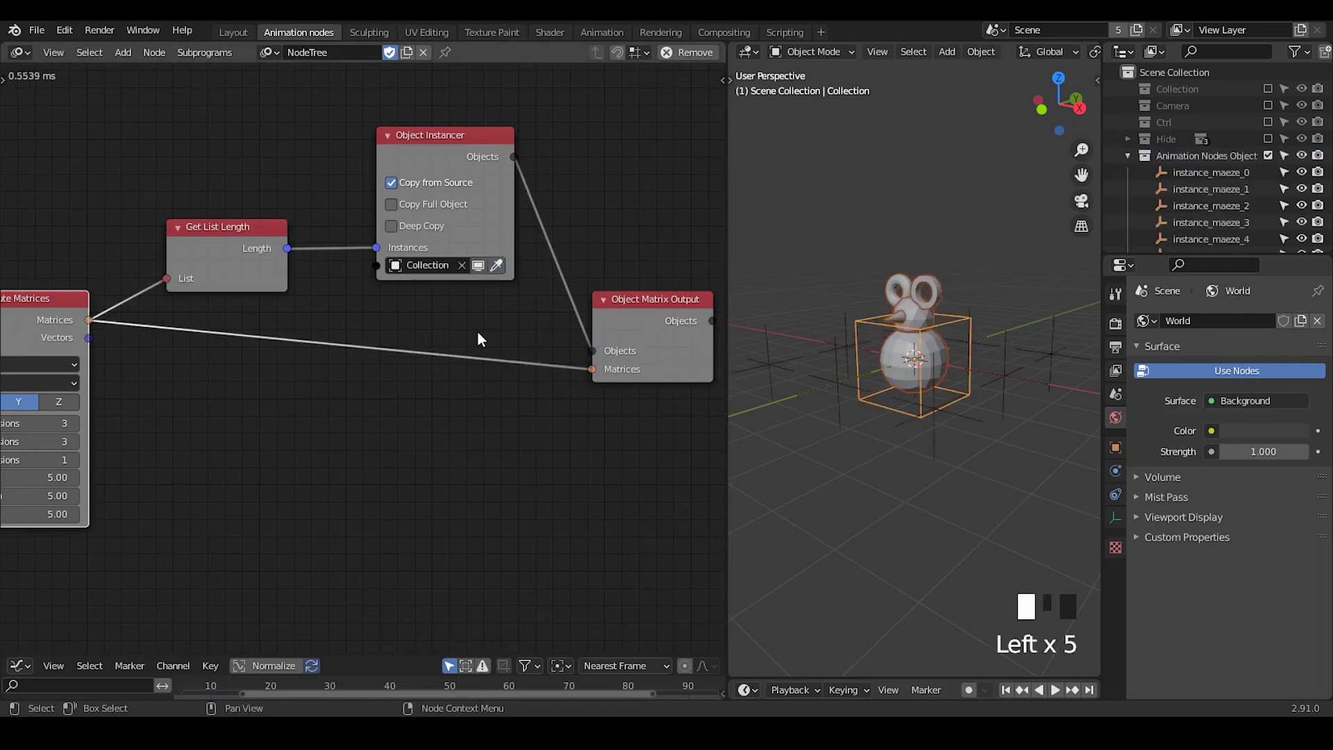
Step: Examine the generated instances around the figure by selecting several of them in the 3D viewport
middle_click_drag(930, 390, 959, 401)
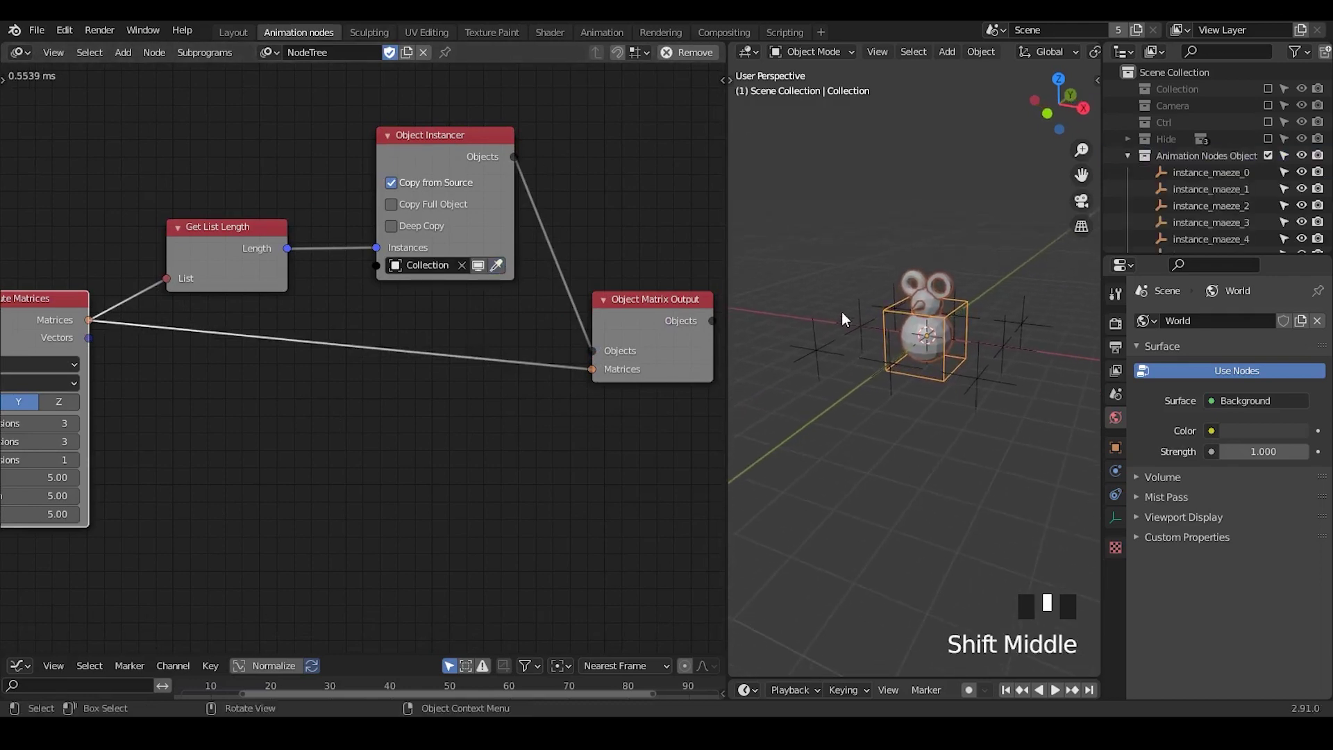
left_click(858, 327)
left_click(820, 349)
left_click(890, 363)
left_click(981, 377)
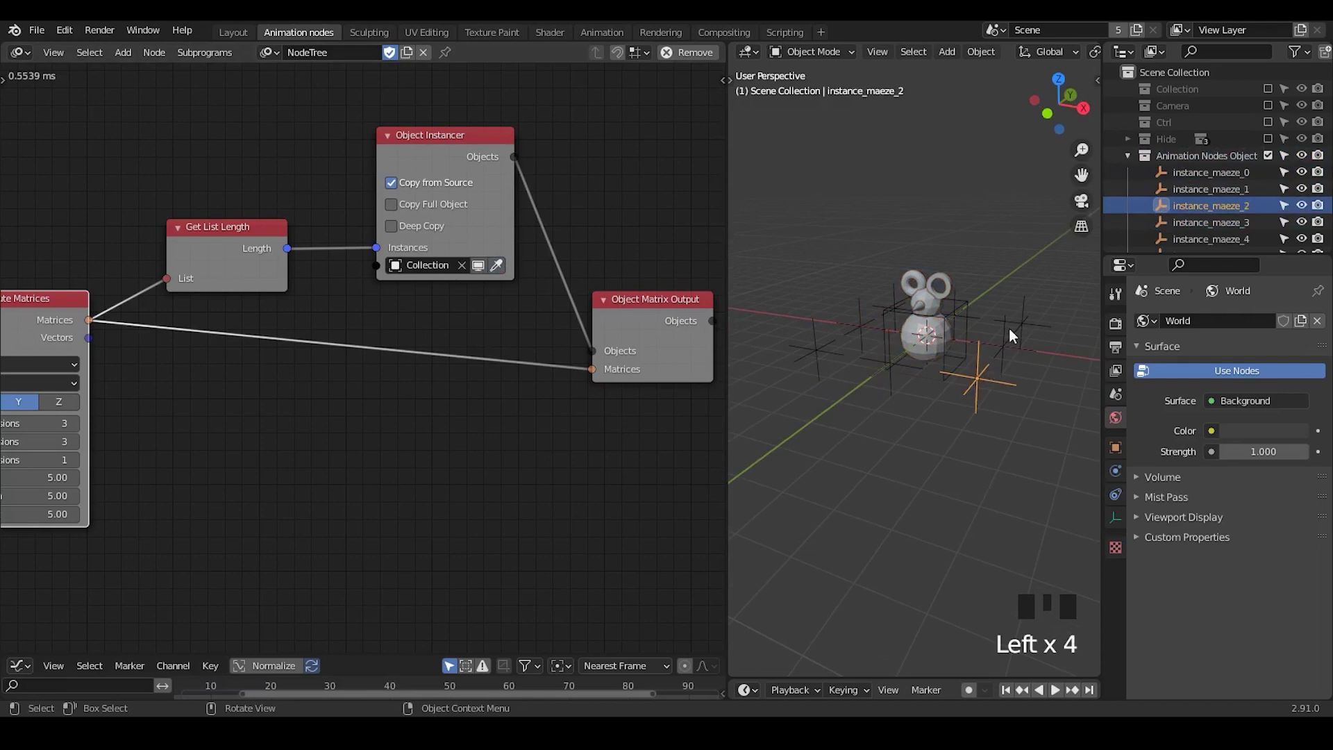
left_click(1006, 338)
left_click(1019, 324)
left_click(871, 297)
left_click(900, 284)
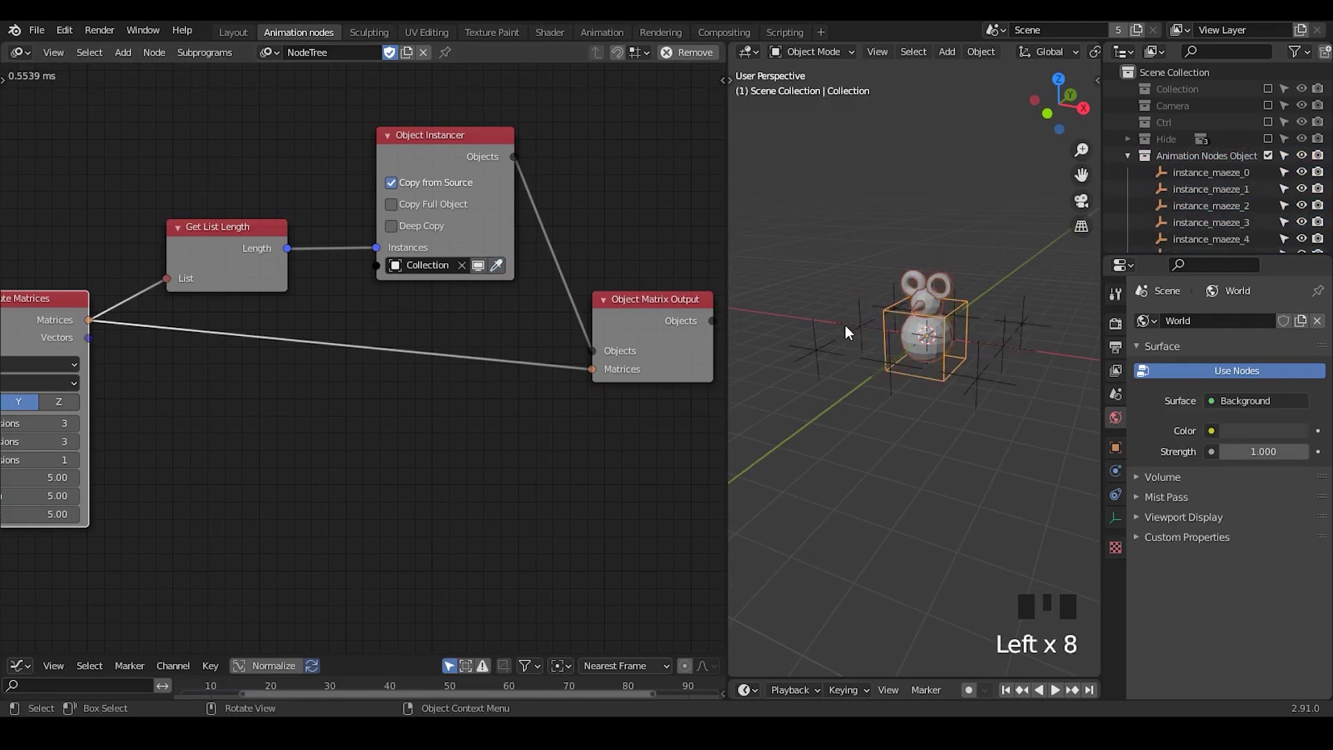
Step: Deselect everything in the viewport and enable Copy Full Object on the Object Instancer node
left_click(845, 325)
left_click(1116, 447)
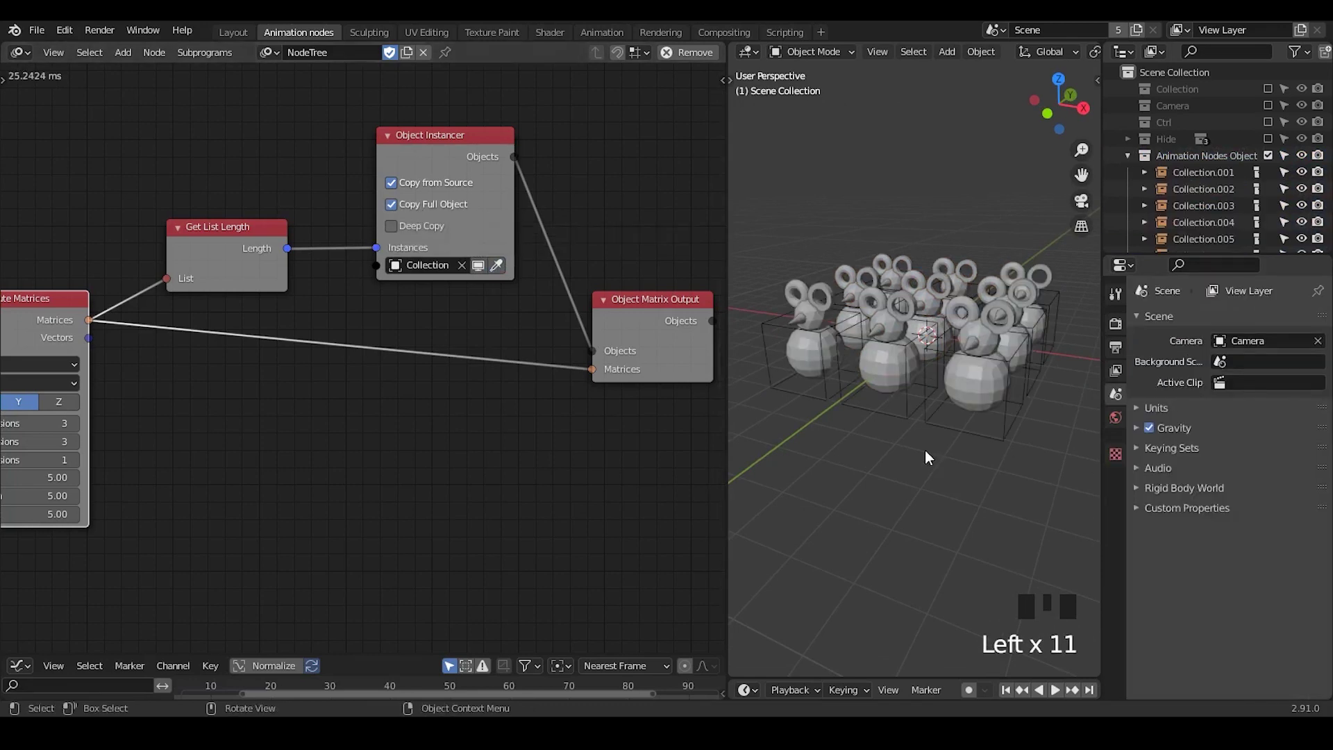
left_click(484, 269)
Step: Widen the 3D viewport beside the node editor and frame the whole grid of figure copies
middle_click_drag(454, 368, 527, 303)
scroll(579, 384, "down", 4)
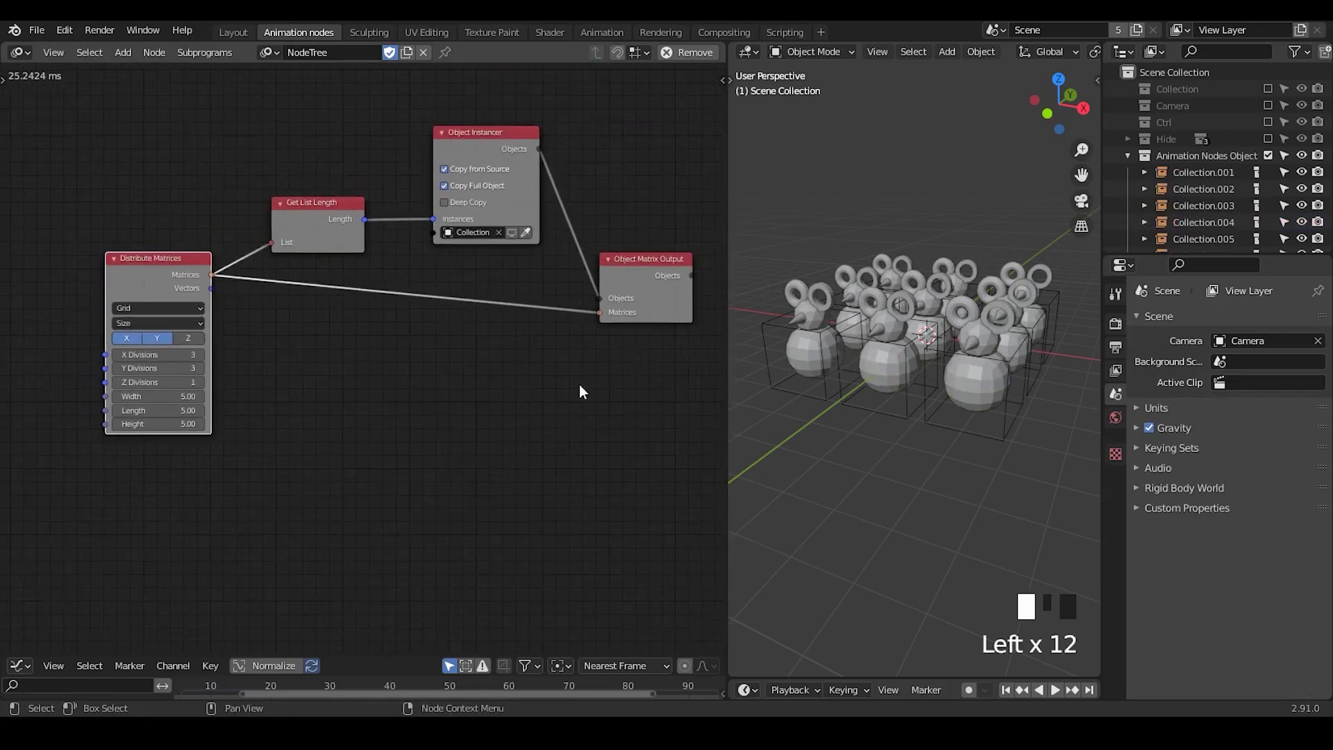
middle_click_drag(595, 375, 582, 368)
middle_click_drag(945, 309, 934, 339)
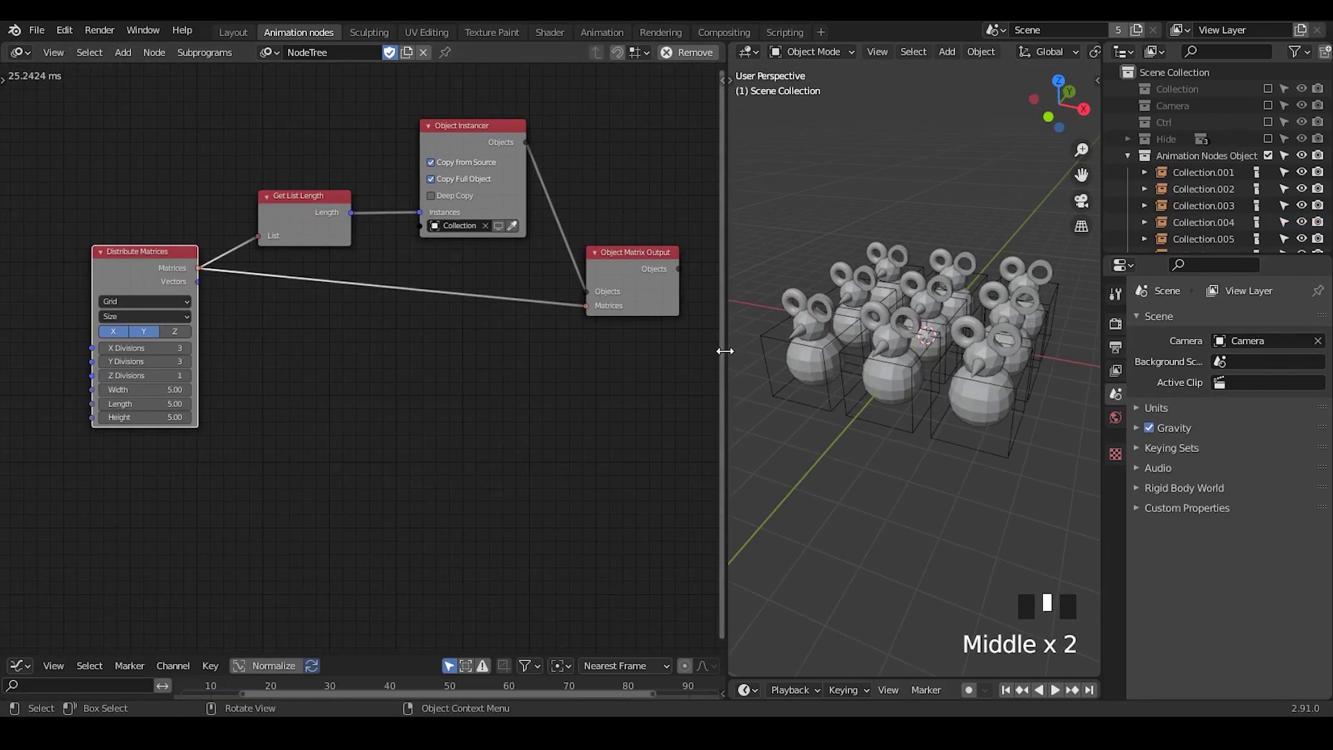
left_click_drag(724, 351, 571, 377)
middle_click_drag(885, 347, 887, 387, "ctrl")
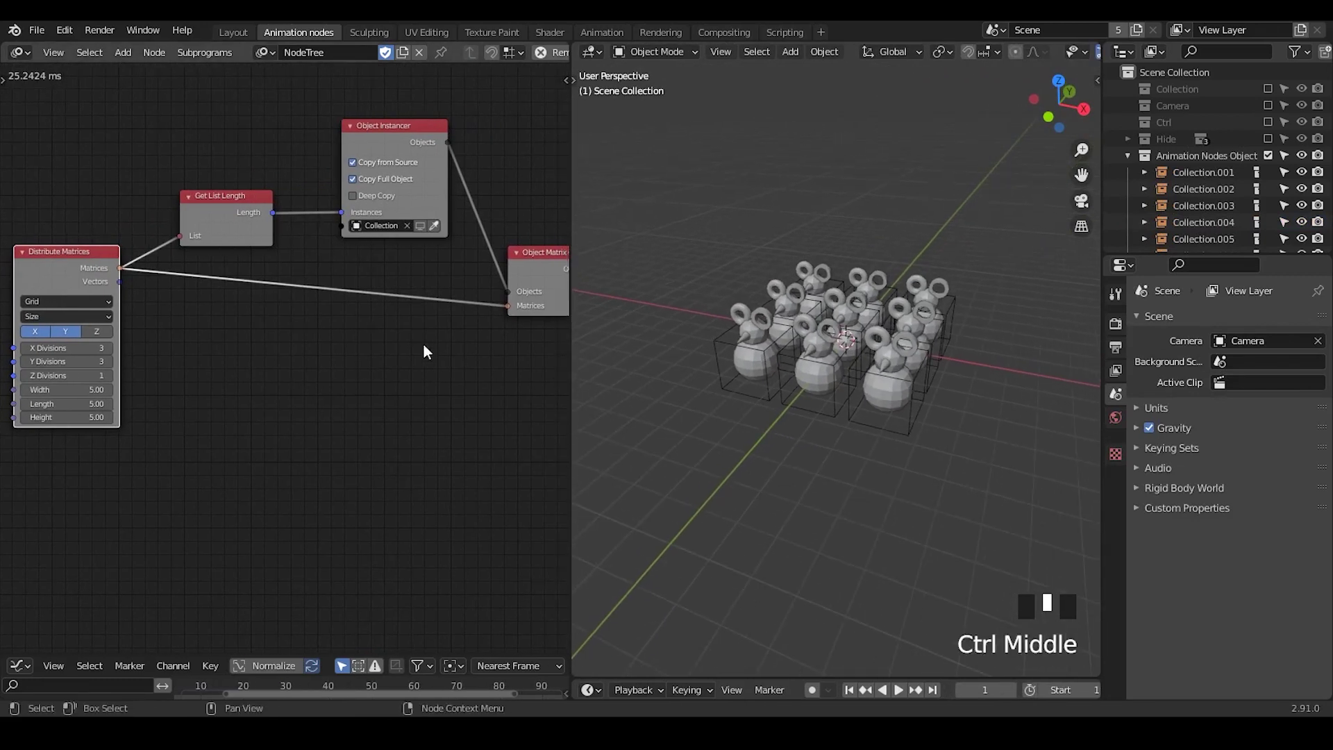
Step: Widen the node editor and insert an Offset Matrices node between Distribute Matrices and Object Matrix Output
middle_click_drag(365, 396, 400, 331)
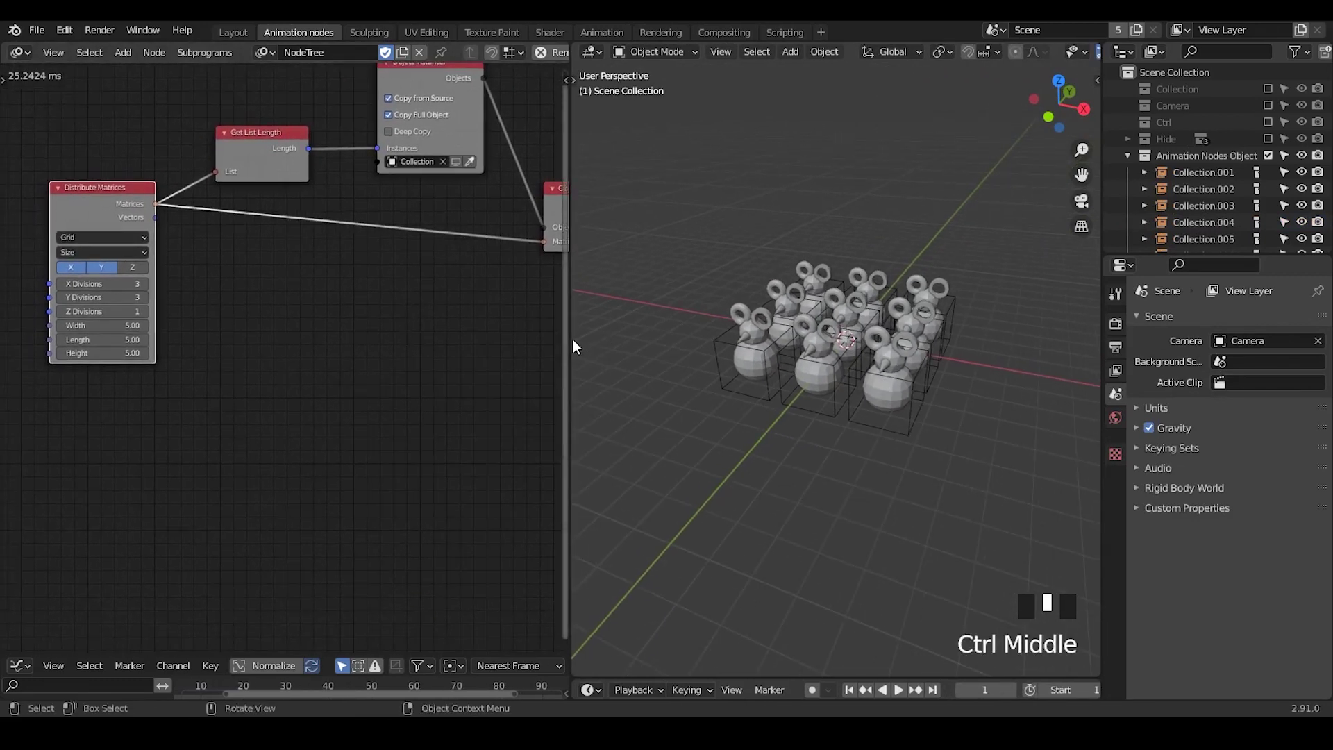
left_click_drag(573, 346, 627, 330)
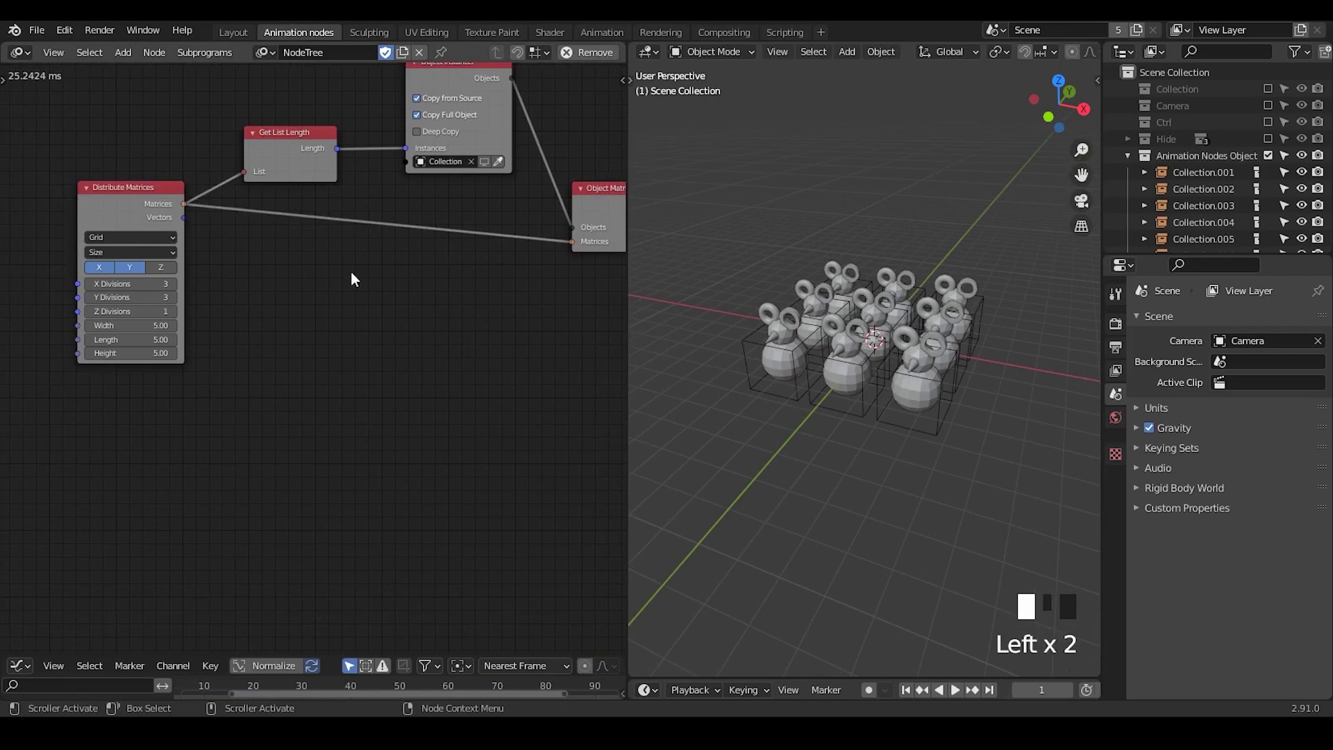
key("ctrl+a")
type("offset ma")
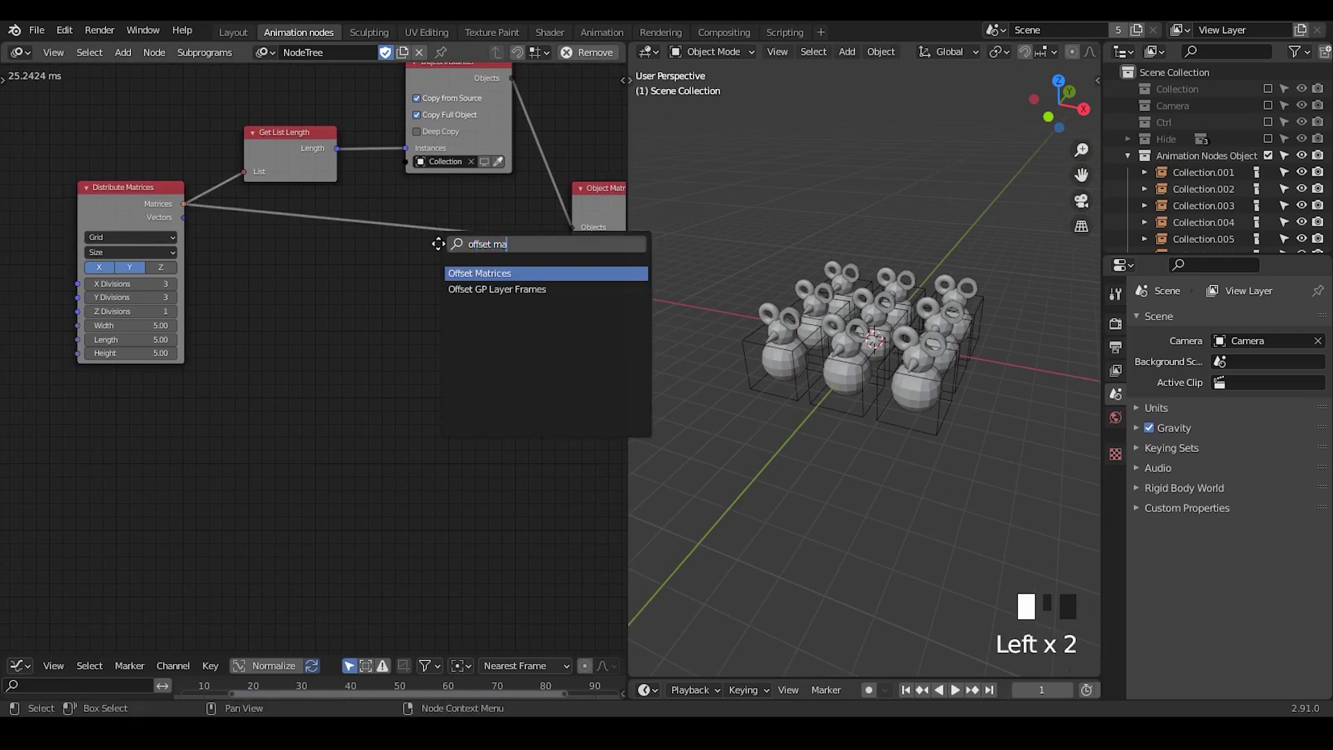
key("Return")
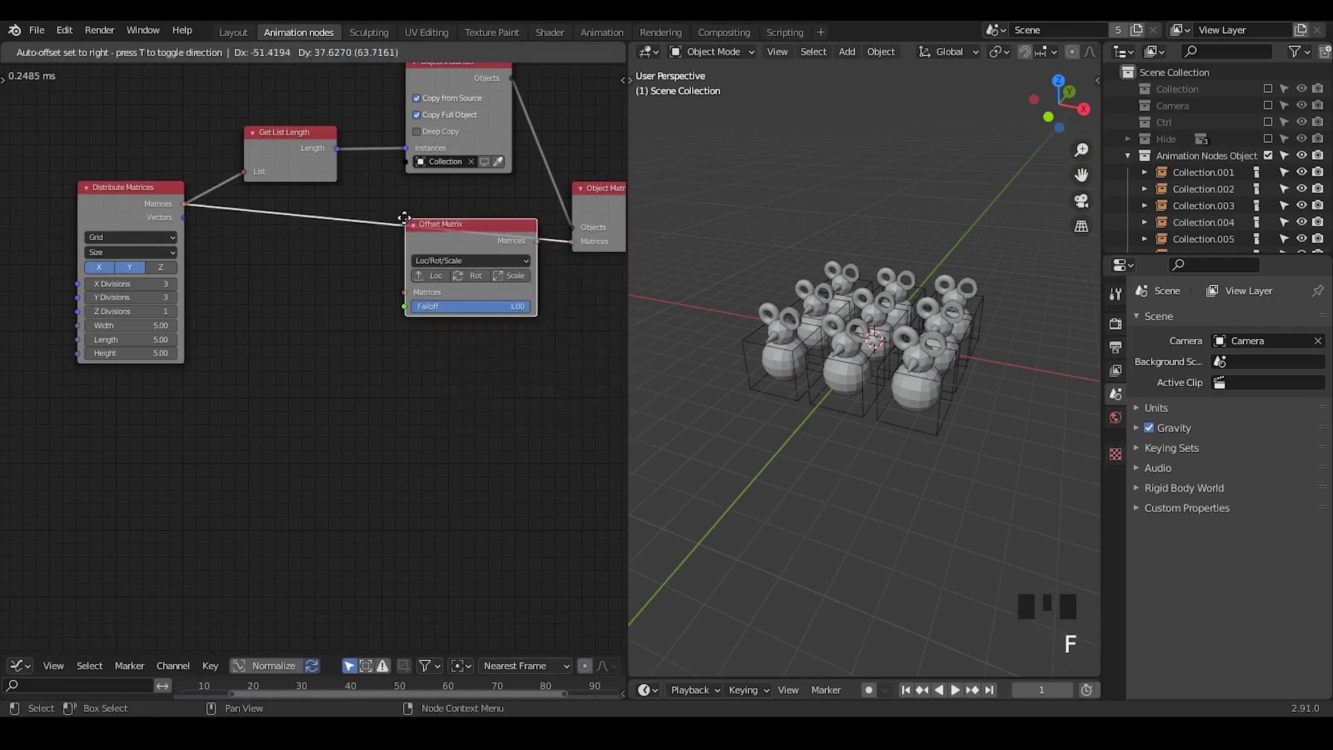
left_click(388, 215)
Step: Add a Point Distance Falloff node and link it to the Falloff input of the Offset Matrix node
key("ctrl+a")
type("point")
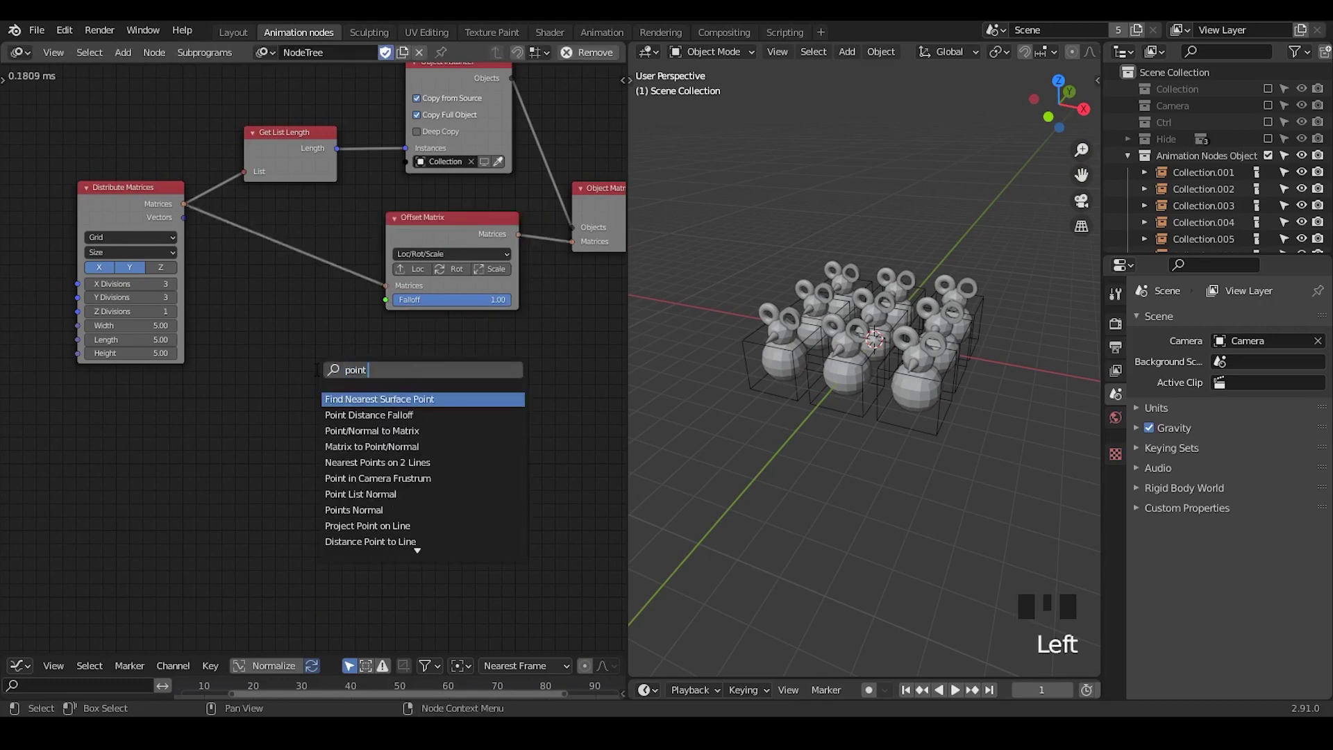
type(" dis")
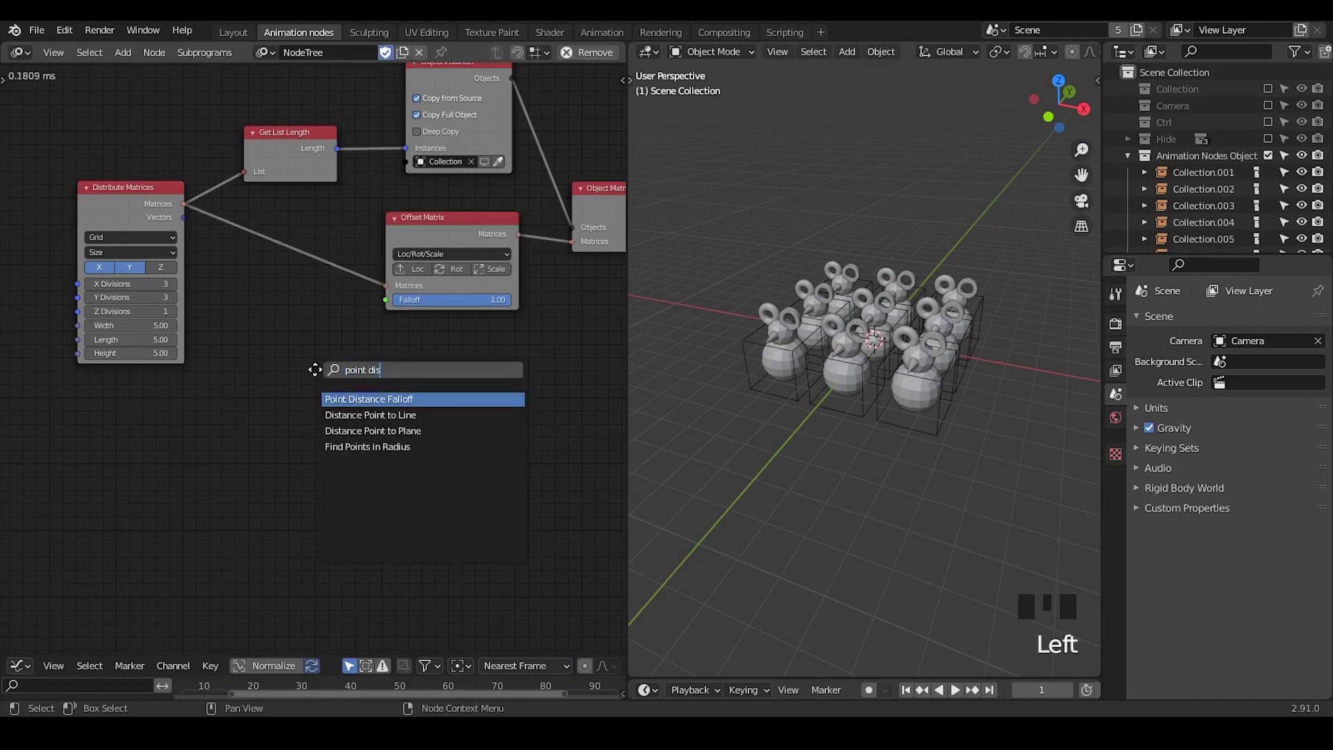
key("Return")
left_click(387, 369)
left_click_drag(344, 352, 385, 300)
Step: Enable location and scale on the Offset Matrix node, with Z translation about 7.14 and scale about 0.58 on all axes
left_click(416, 269)
left_click_drag(446, 352, 566, 352)
middle_click_drag(787, 273, 878, 305, "ctrl")
left_click(497, 270)
left_click_drag(487, 381, 460, 406)
mouse_move(951, 317)
middle_mouse_down()
mouse_move(981, 318)
mouse_move(888, 360)
mouse_move(939, 347)
mouse_move(931, 335)
middle_mouse_up()
Step: Delete the Offset Matrix and Point Distance Falloff nodes from the node tree
left_click_drag(387, 285, 312, 441)
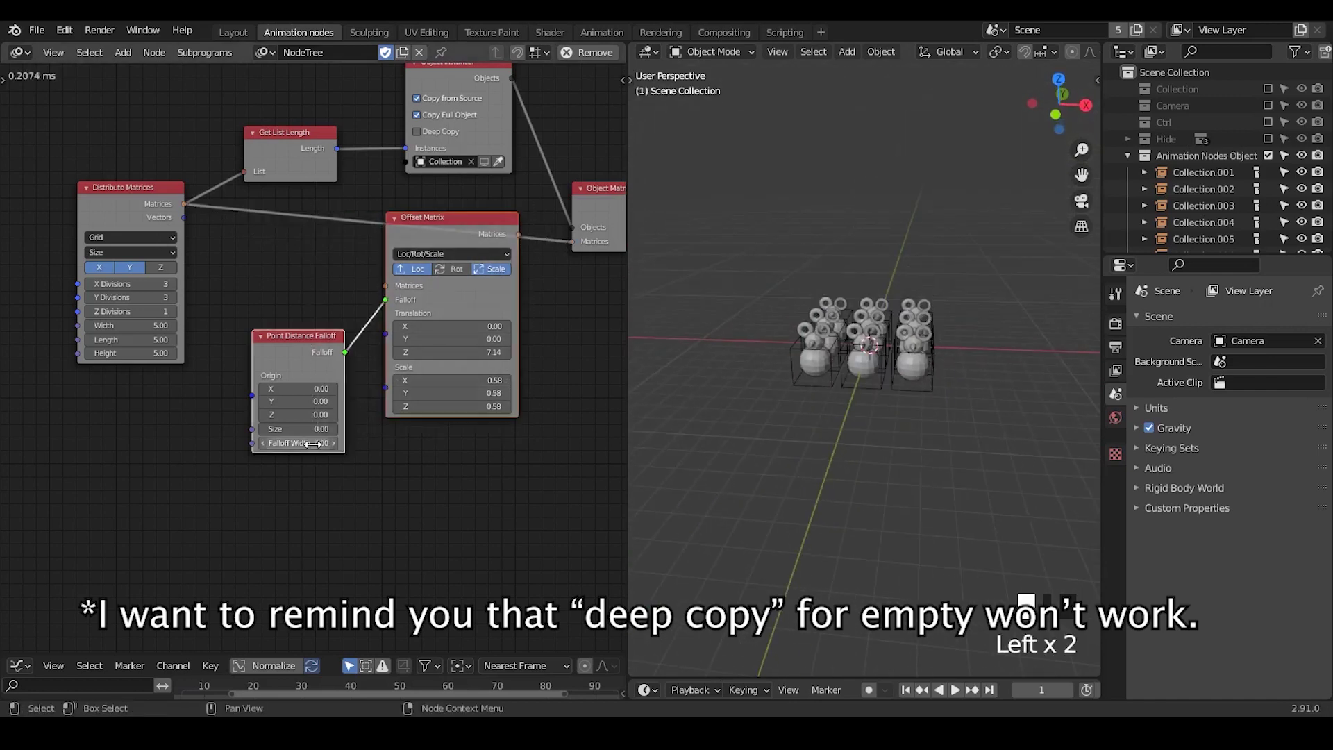
key("x")
middle_click_drag(468, 375, 430, 365)
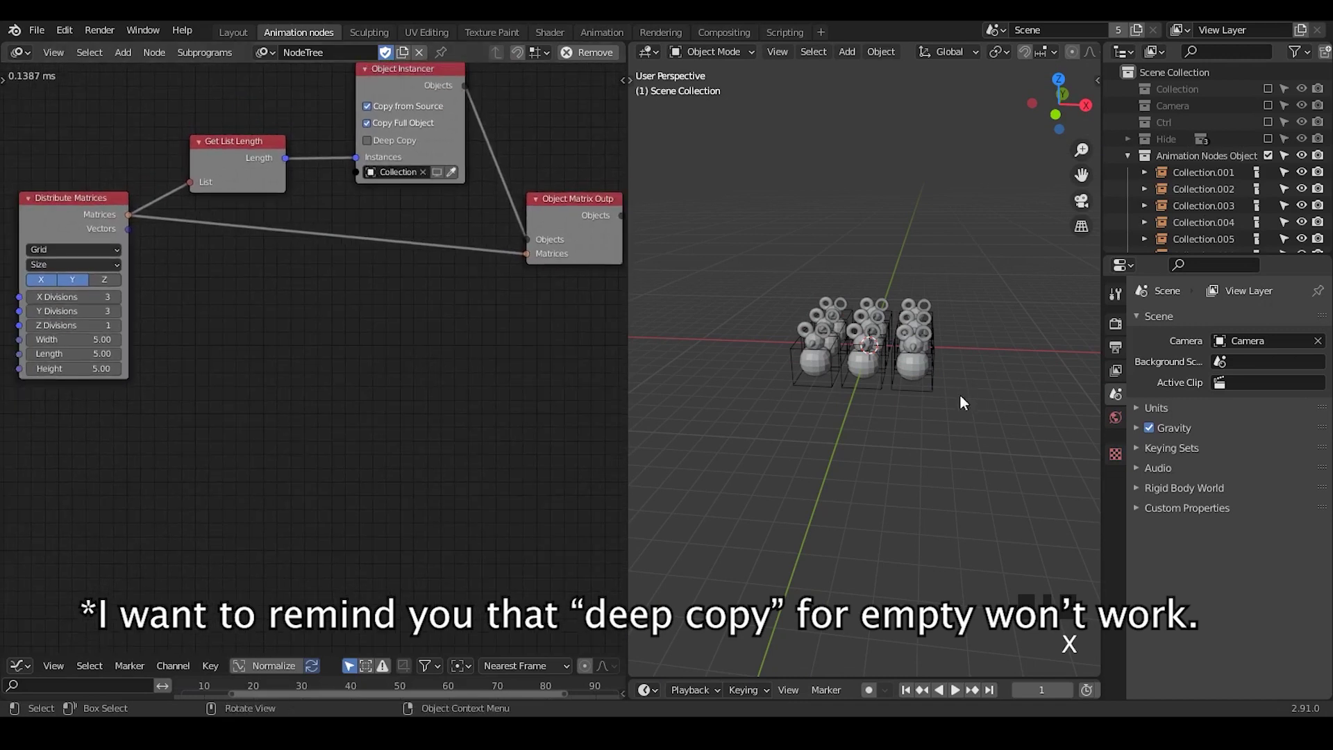
Step: Enable the original Collection in the view layer and inspect its Cube and Cone objects
middle_click_drag(959, 395, 932, 353)
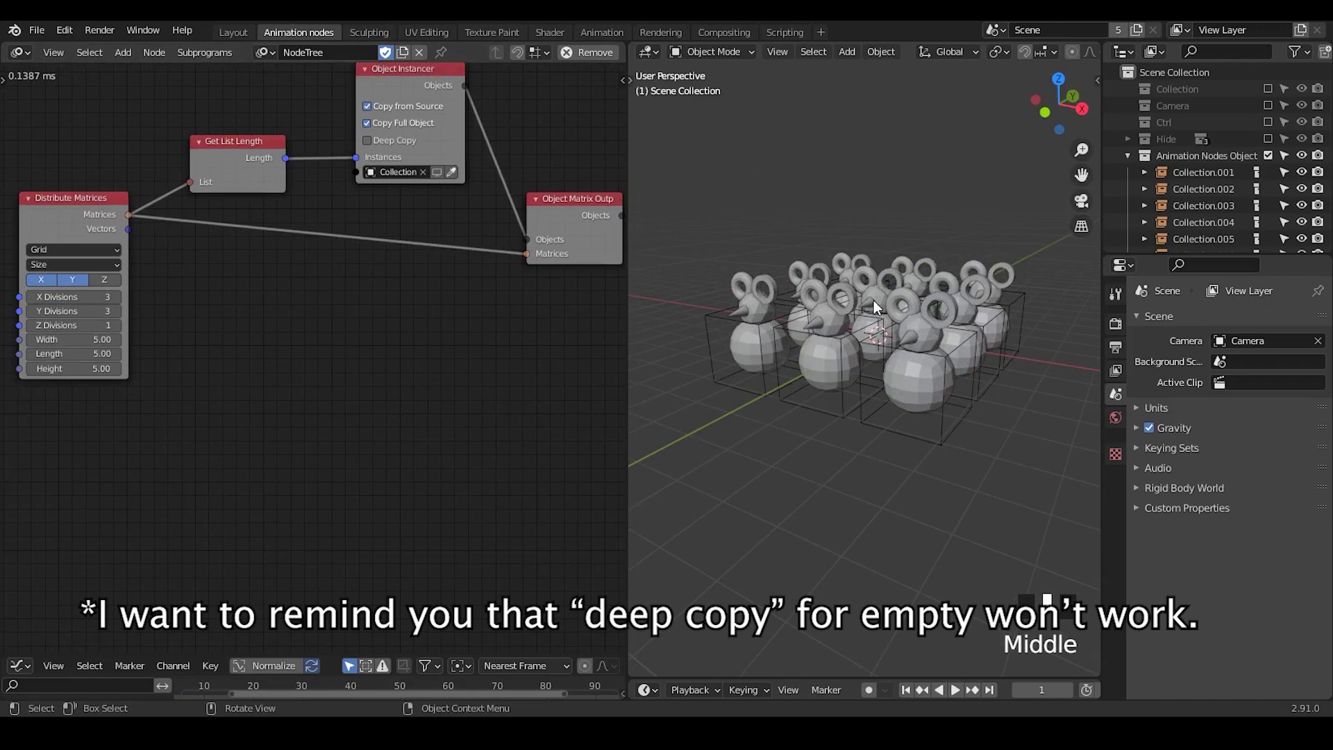
middle_click_drag(873, 300, 923, 402, "ctrl")
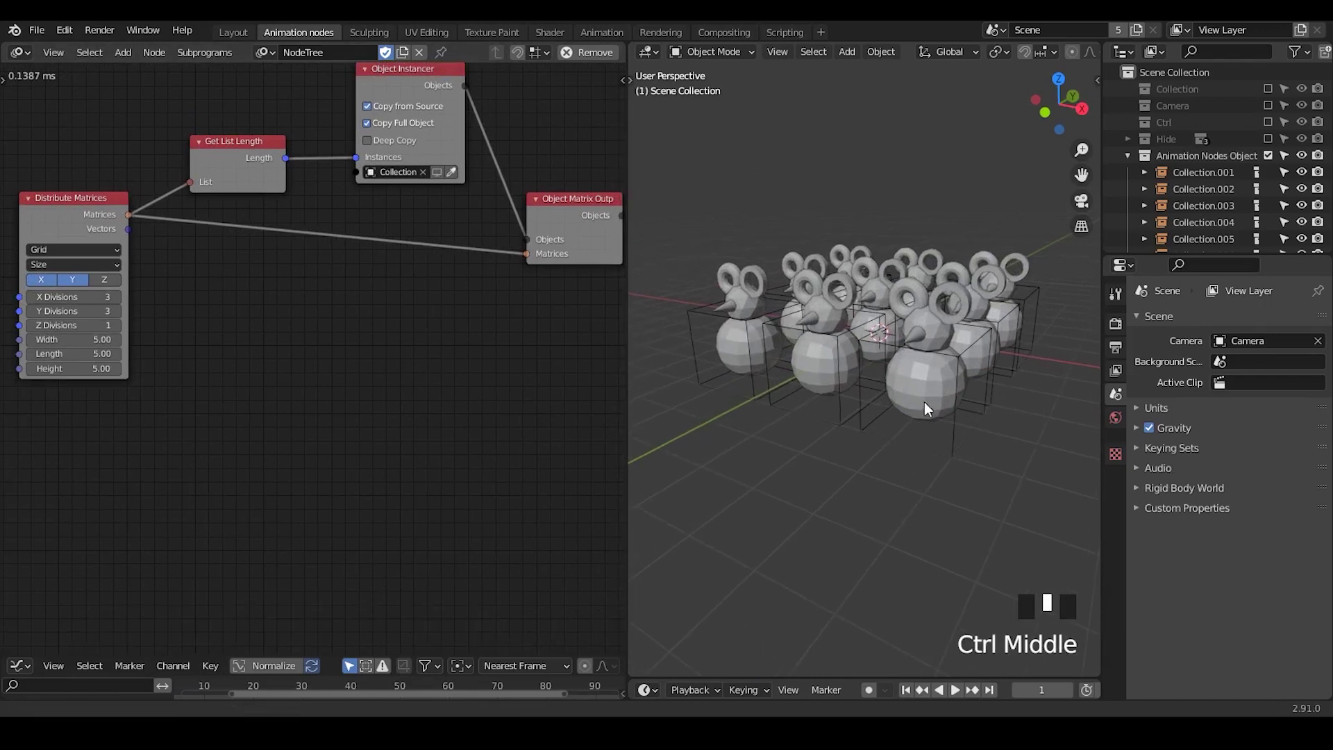
left_click(1267, 89)
left_click(1182, 121)
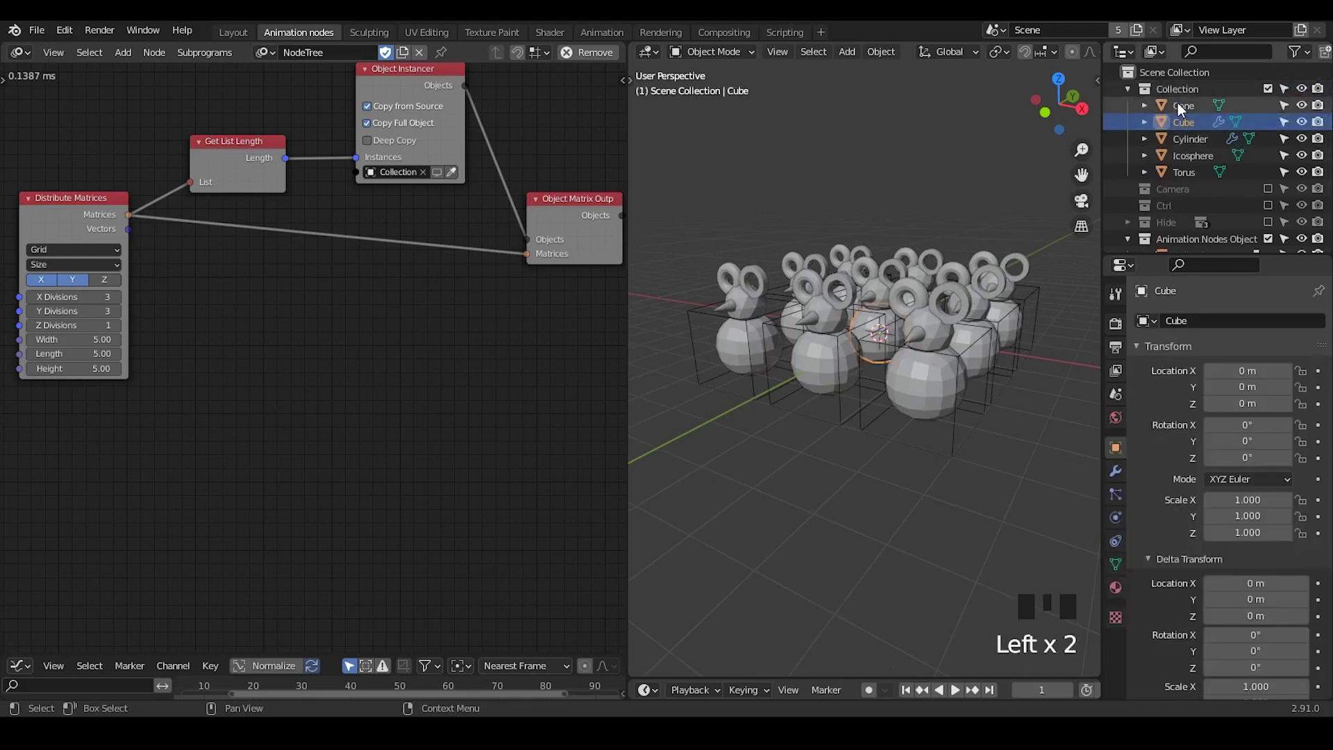
left_click(1180, 106)
left_click(1128, 89)
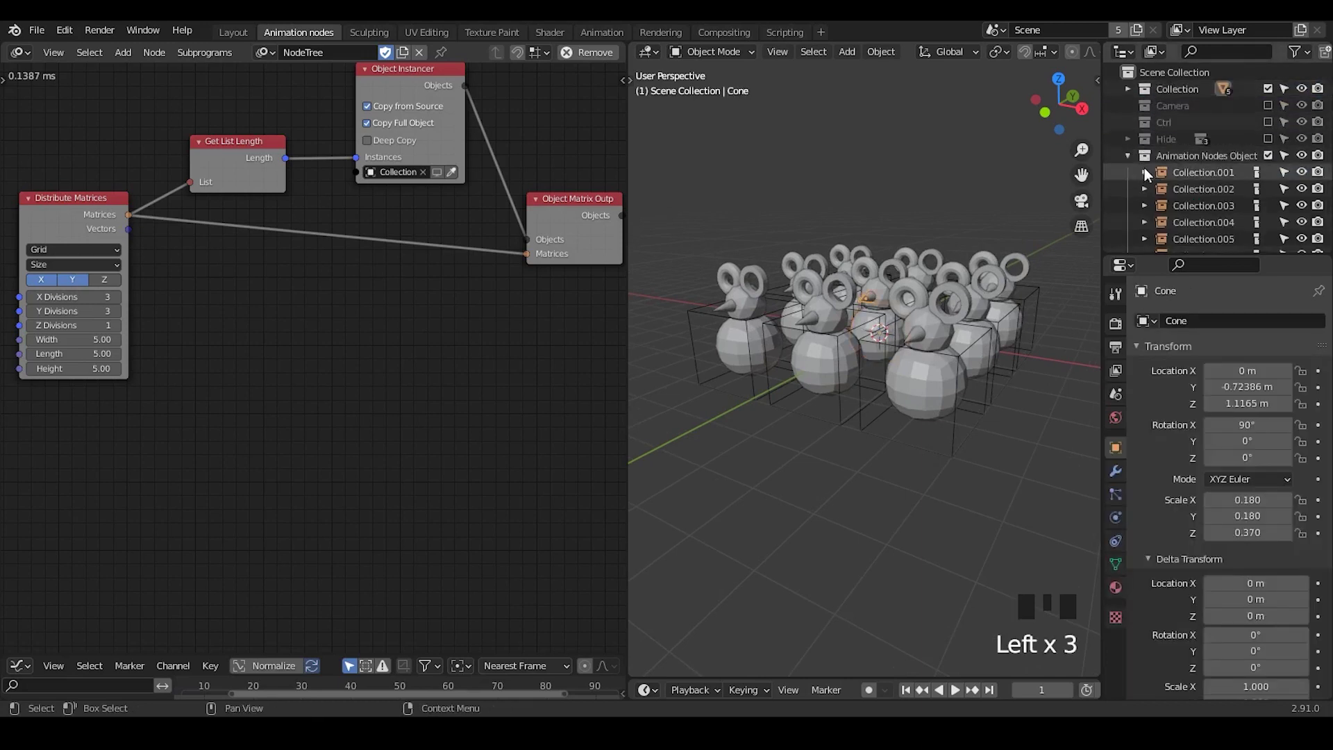
Step: Exclude the Animation Nodes Object collection and select all parts of the original figure, keeping the Cone active
left_click(1267, 155)
left_click_drag(1188, 256, 1189, 360)
left_click(1129, 87)
left_click(1167, 102)
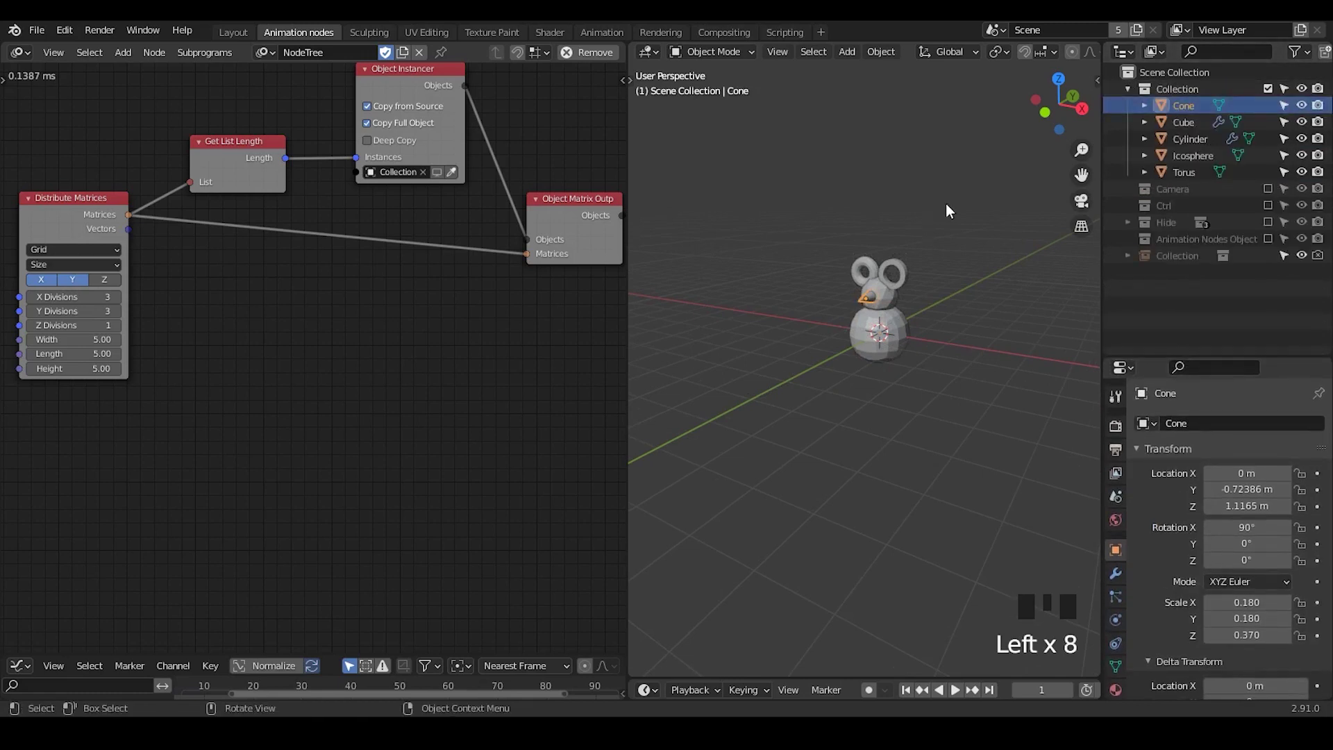
left_click_drag(945, 203, 802, 465)
middle_click_drag(851, 477, 1177, 640, "ctrl")
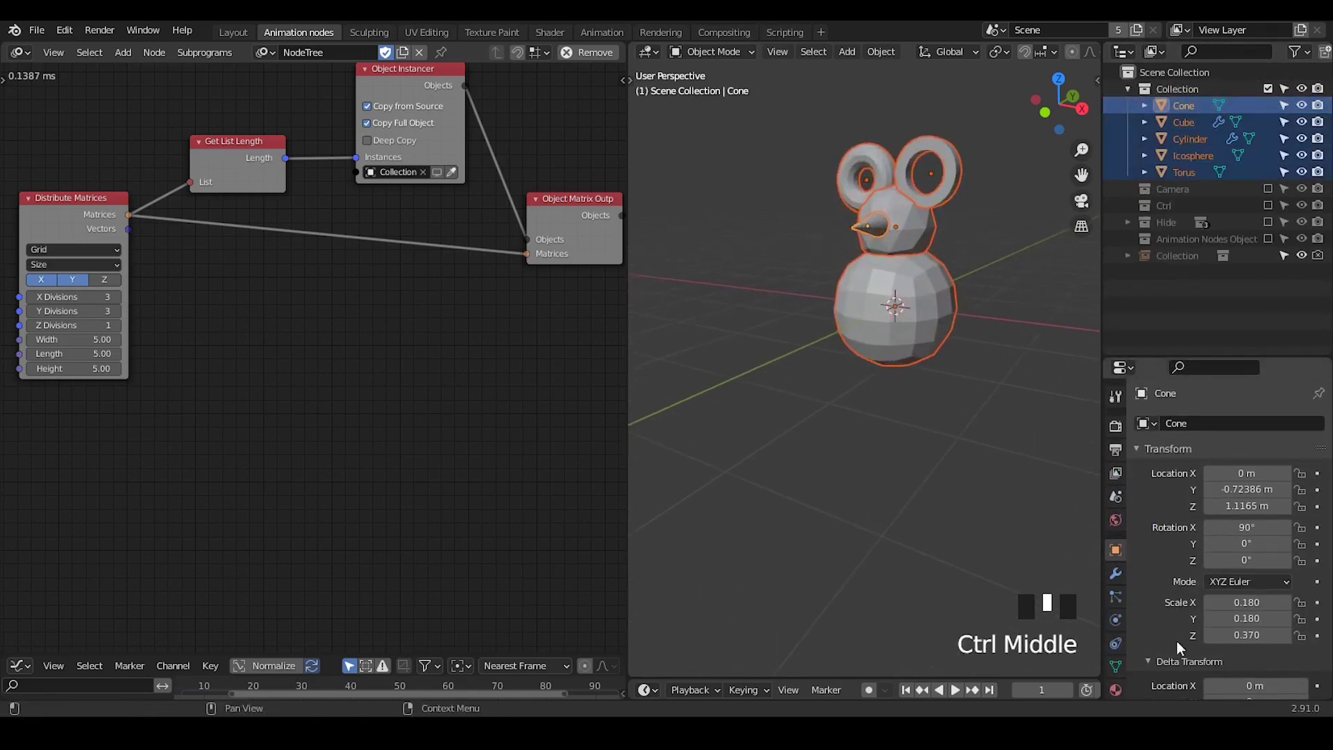
Step: Create a new material on the Cone and name it Random Color
left_click(1116, 688)
left_click(1192, 496)
double_click(1205, 429)
type("R")
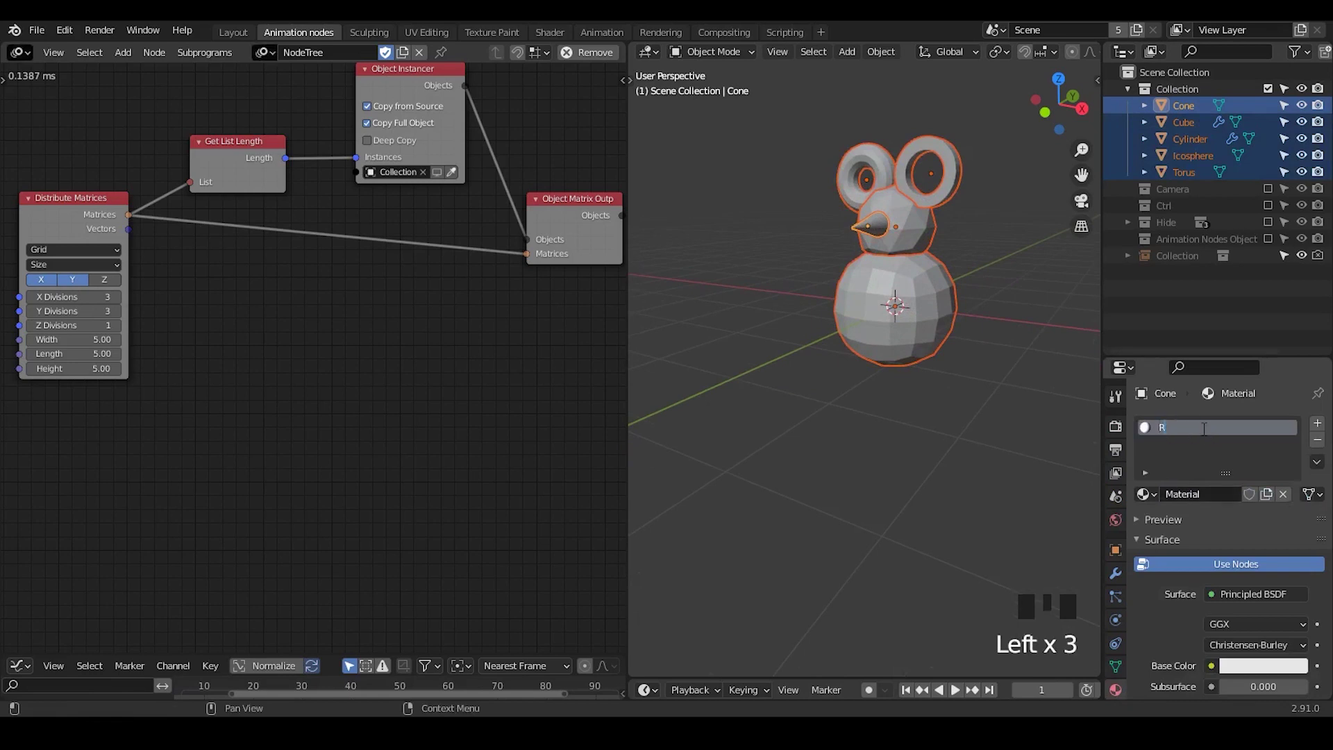
type("andom Color")
key("Return")
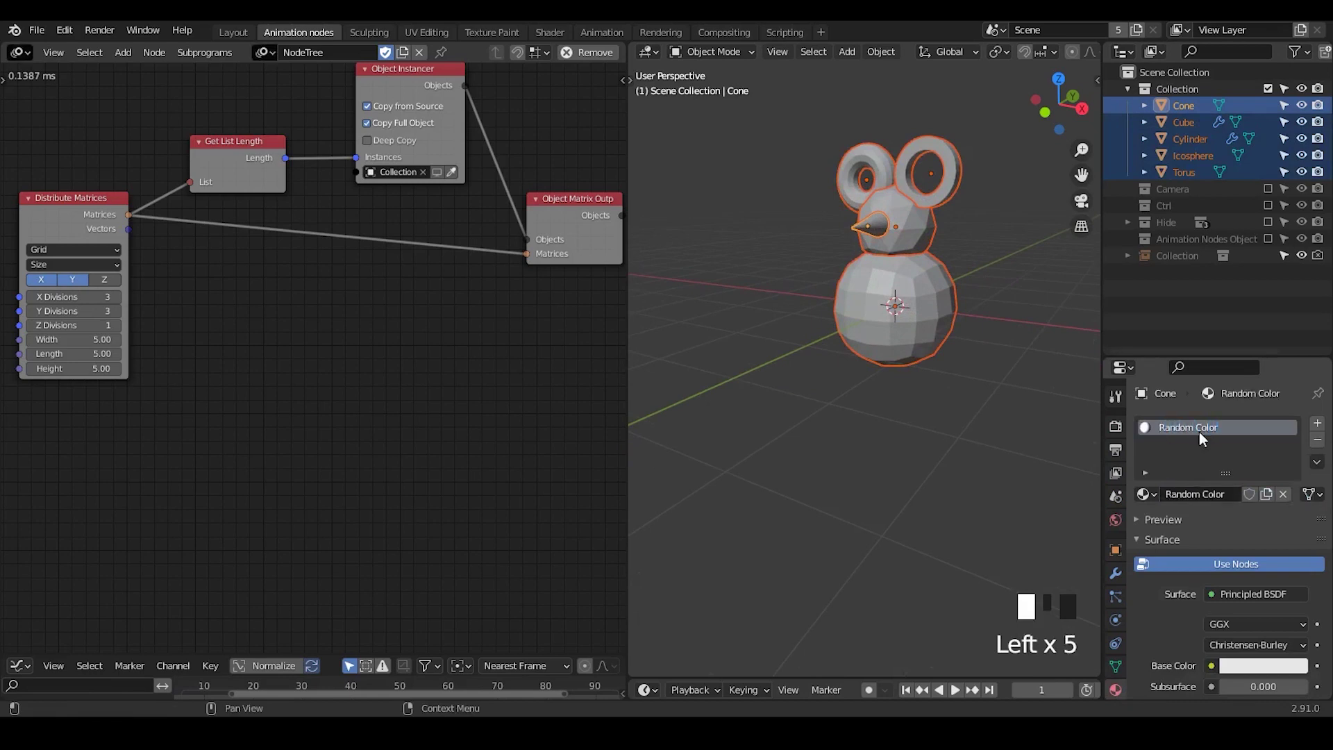
Step: Link the Cone's material to all selected figure parts and check the material on each part
key("ctrl+l")
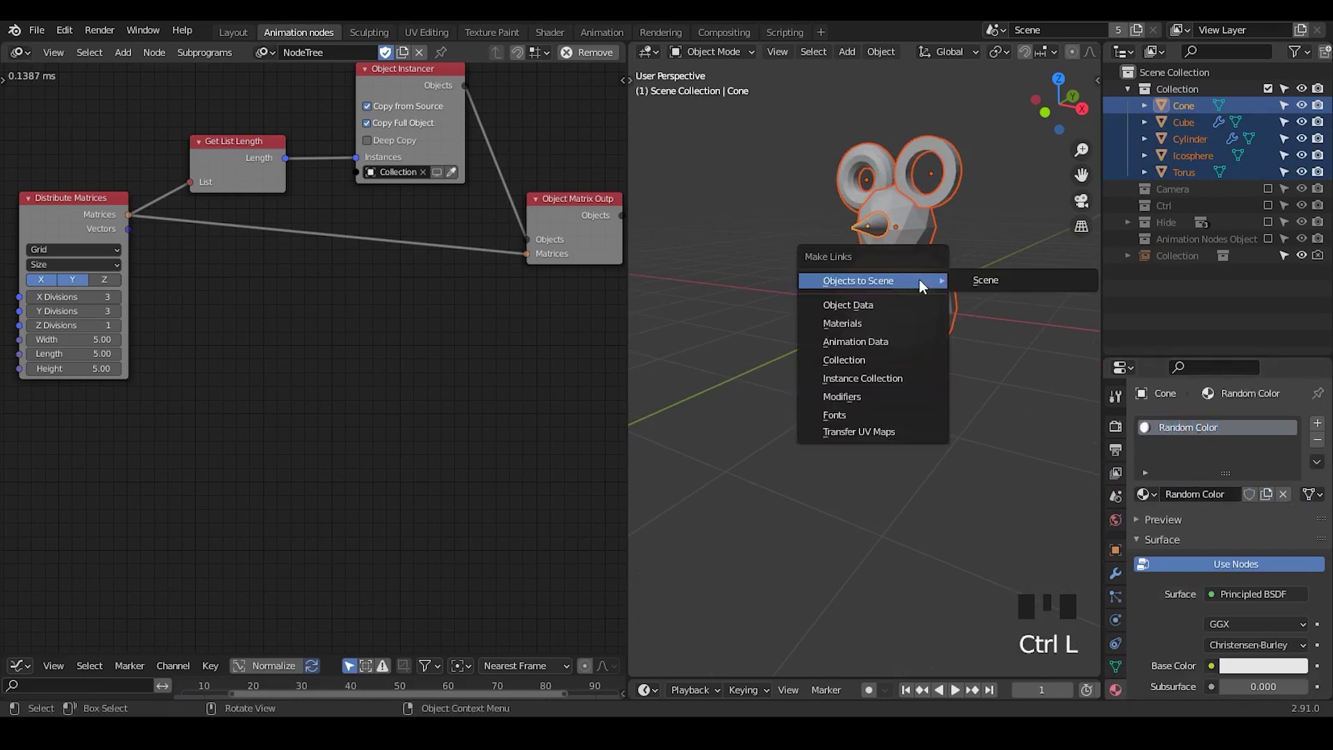
left_click(886, 322)
left_click(977, 225)
left_click(922, 187)
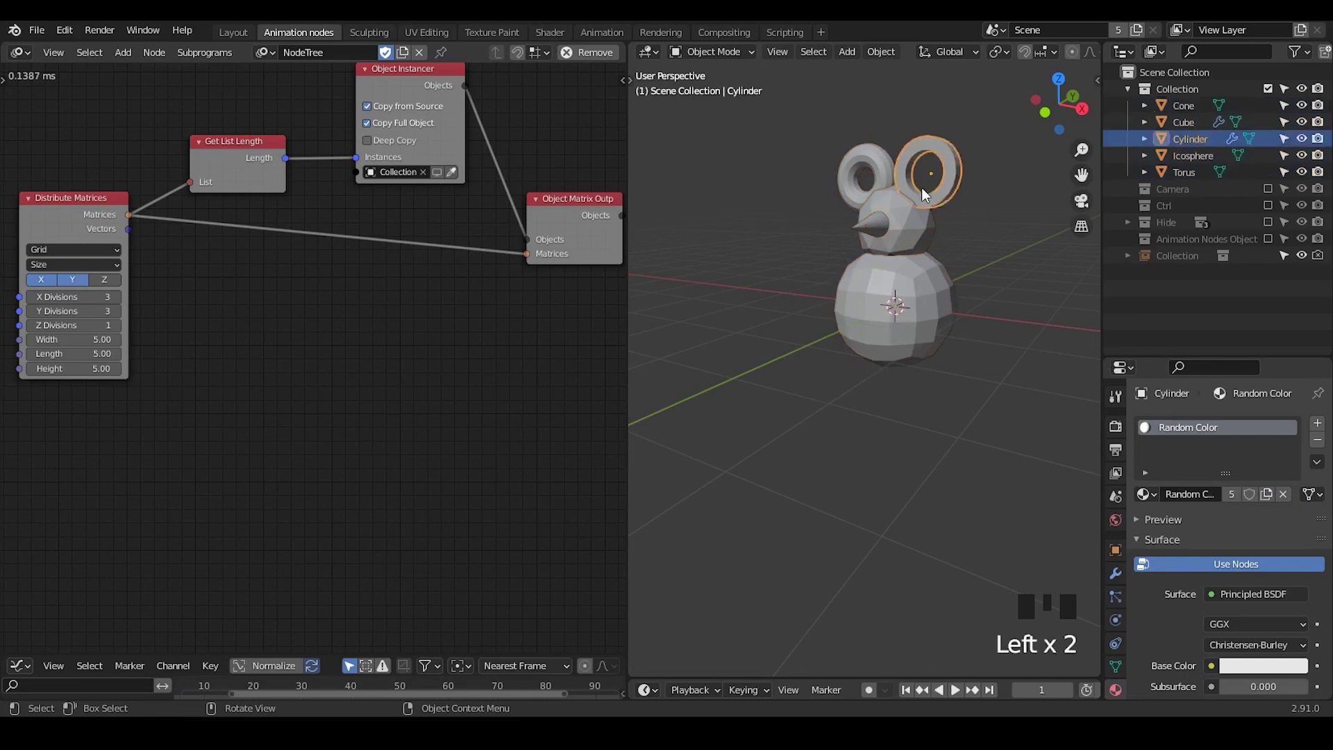
left_click(912, 235)
left_click(911, 293)
left_click(855, 221)
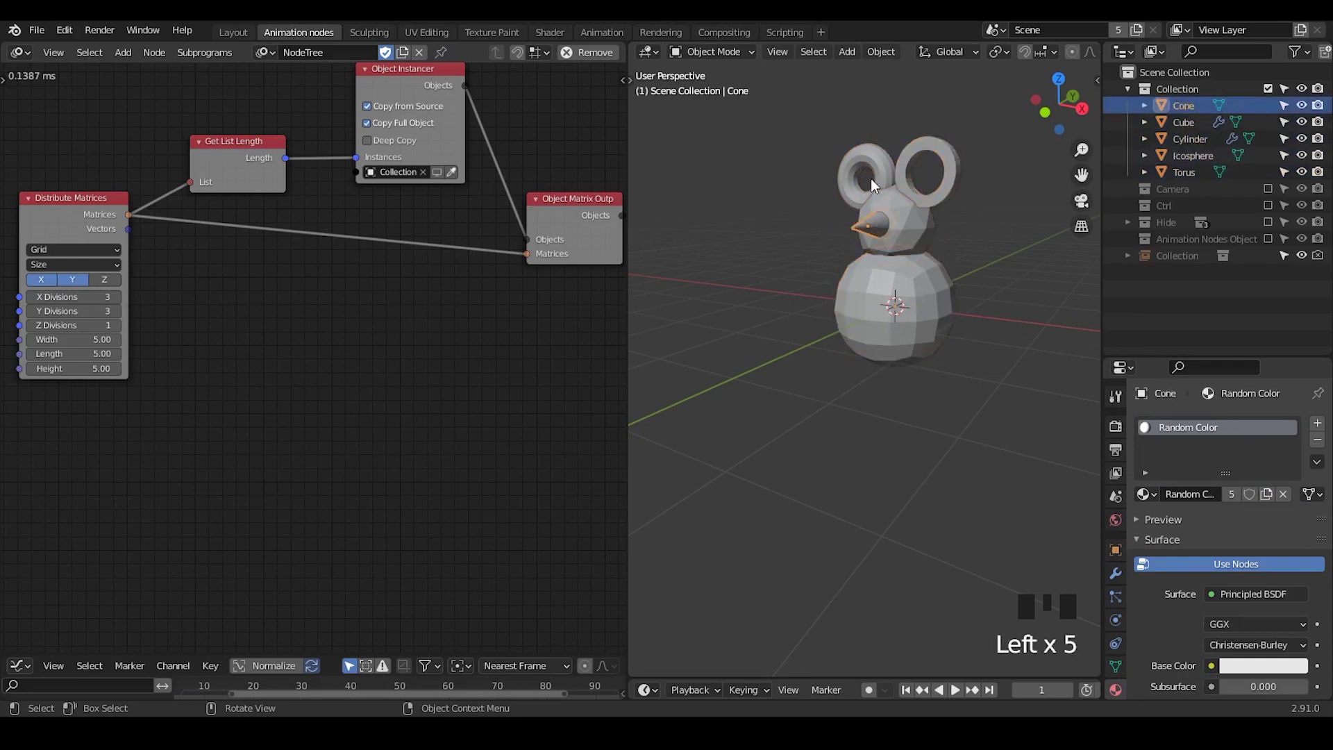
left_click(871, 178)
Step: Switch to the Shader workspace and add an Object Info node to the Random Color material
left_click(549, 32)
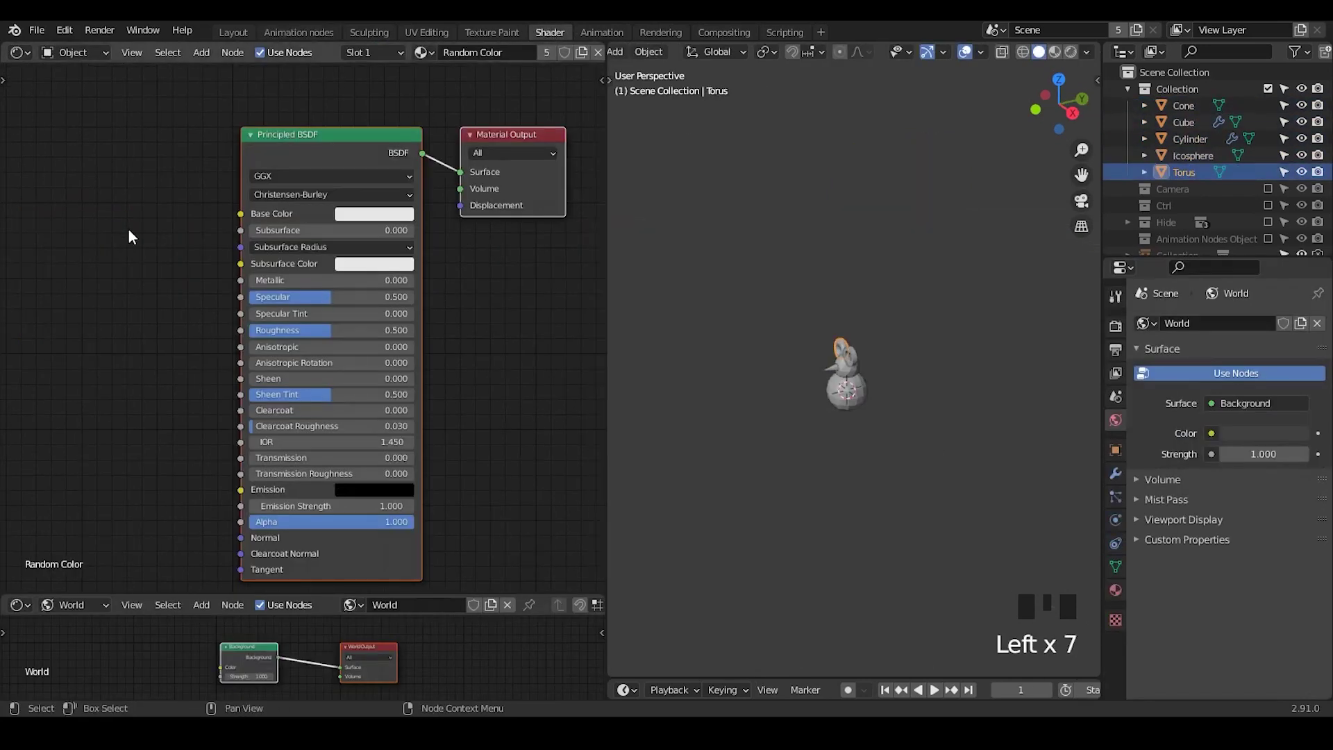
middle_click_drag(129, 234, 277, 203)
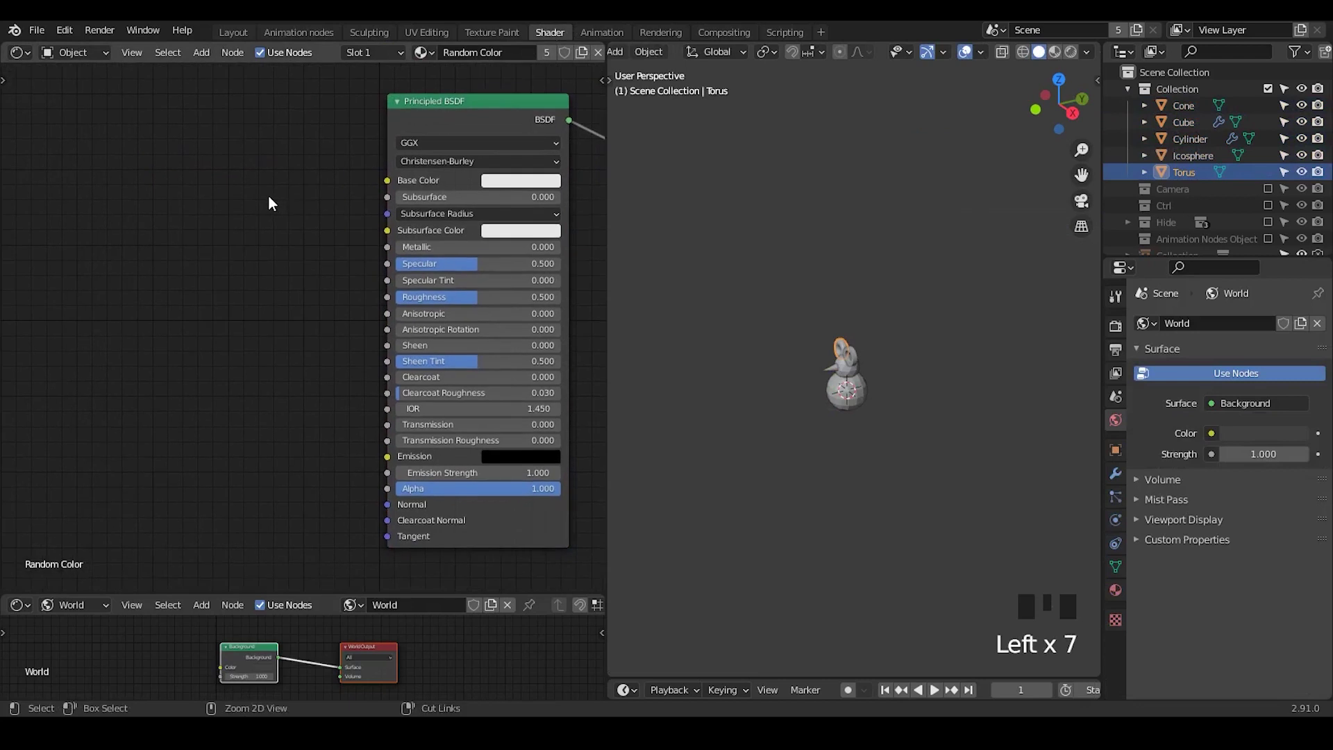
key("shift+a")
type("object info")
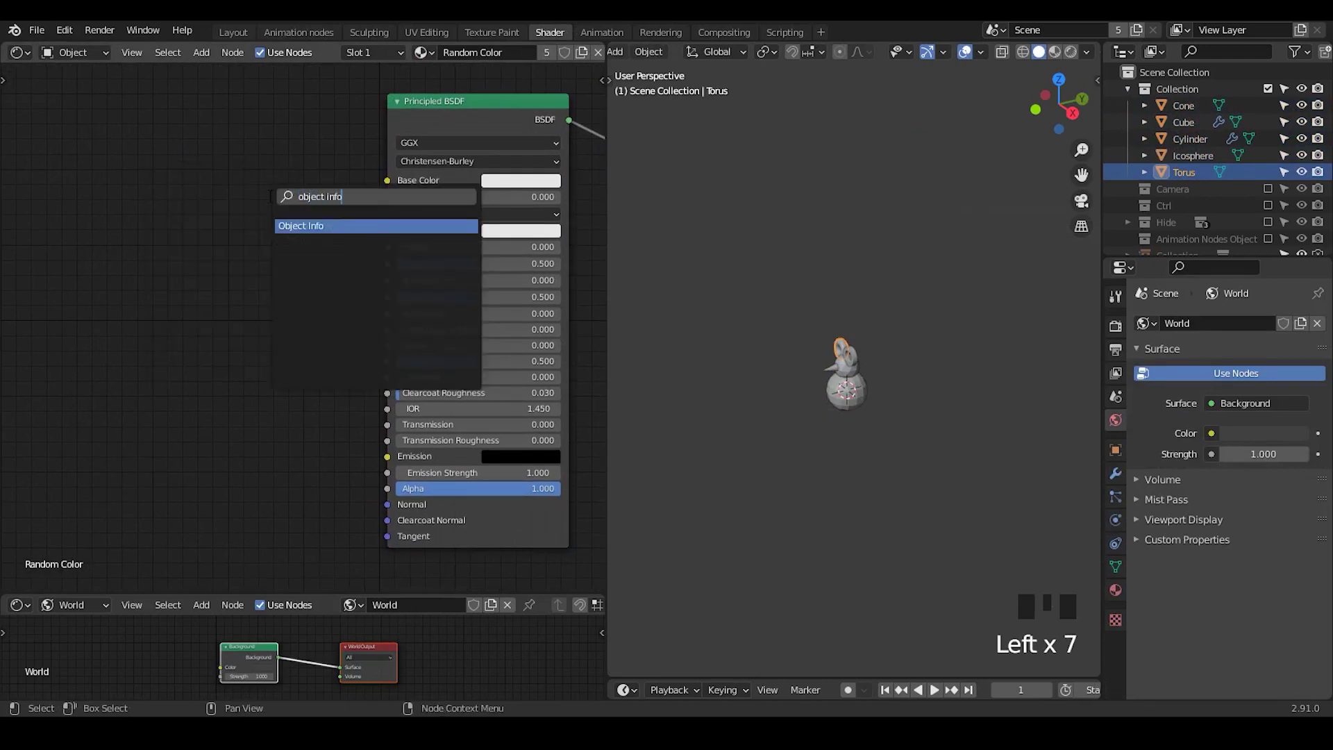
key("Return")
left_click(109, 164)
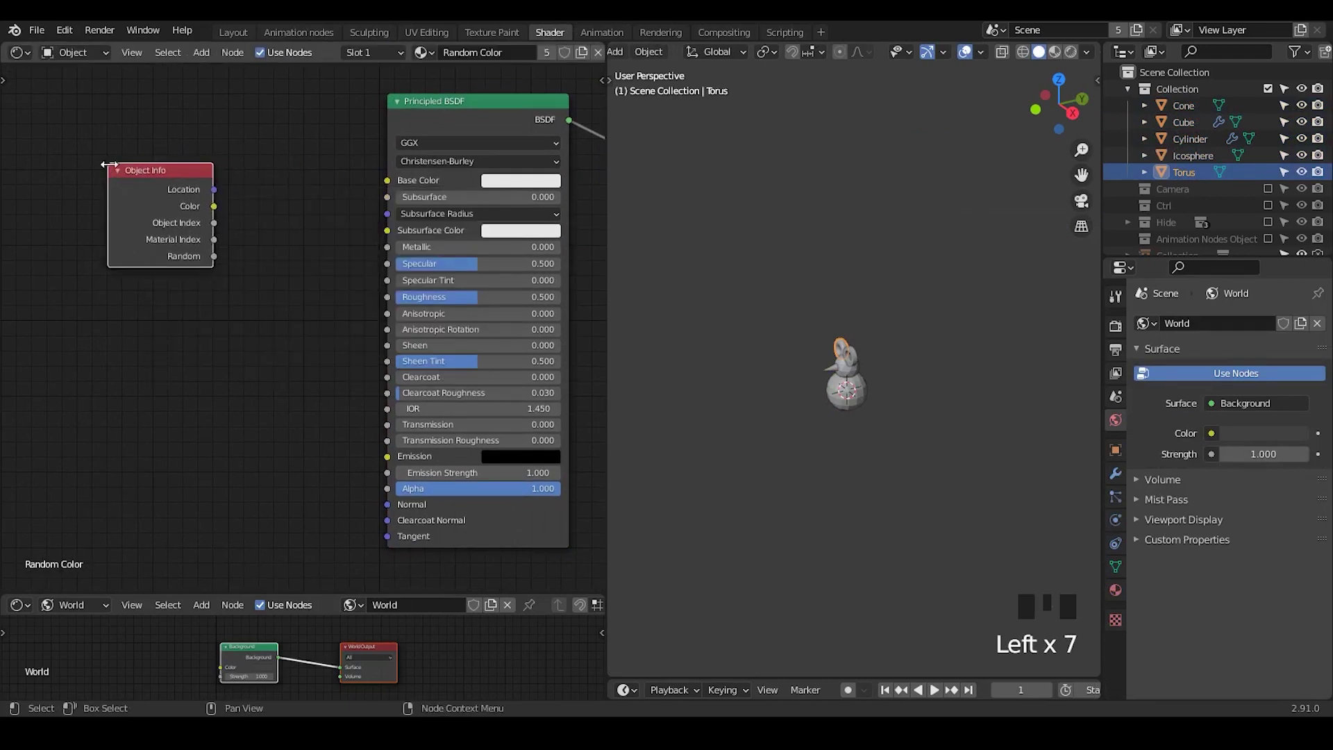
left_click_drag(119, 189, 35, 172)
Step: Add a ColorRamp node and link the Object Info Random output to its Fac input
left_click(222, 176)
key("shift+a")
left_click(222, 176)
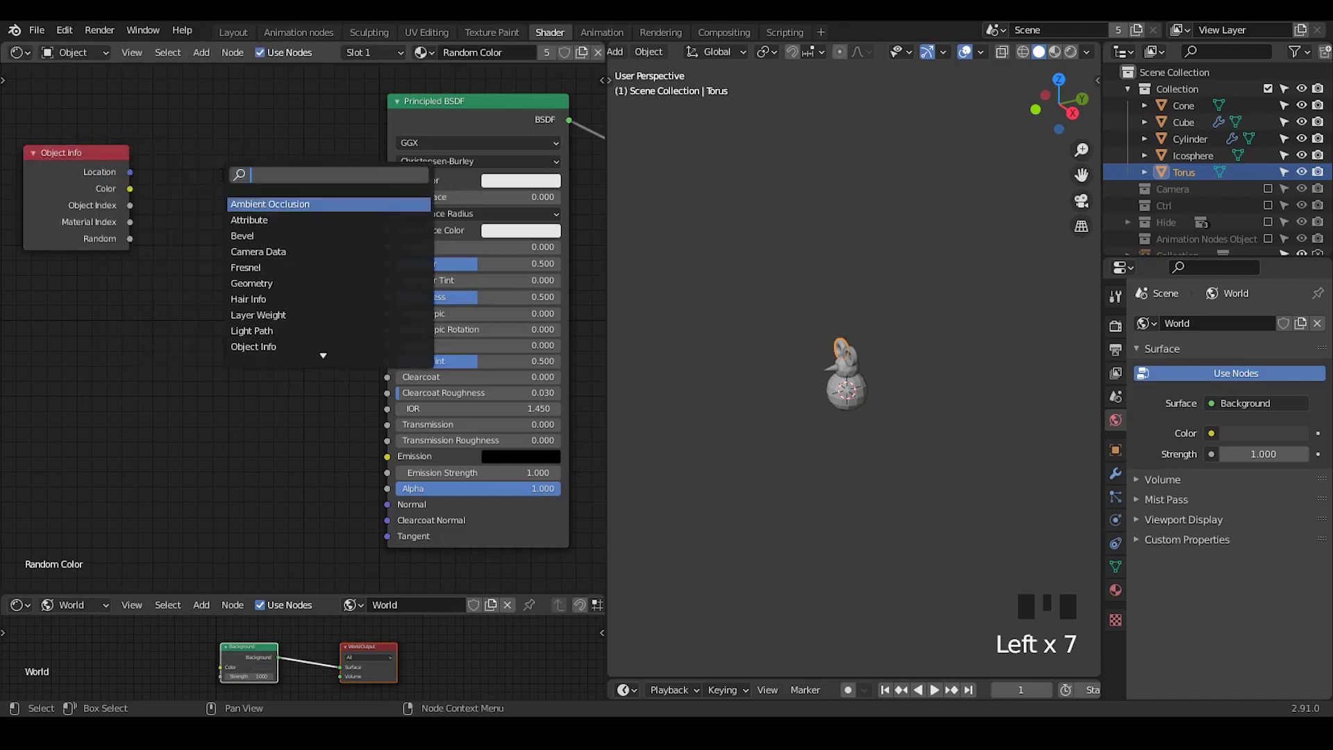
type("color")
key("Down")
key("Return")
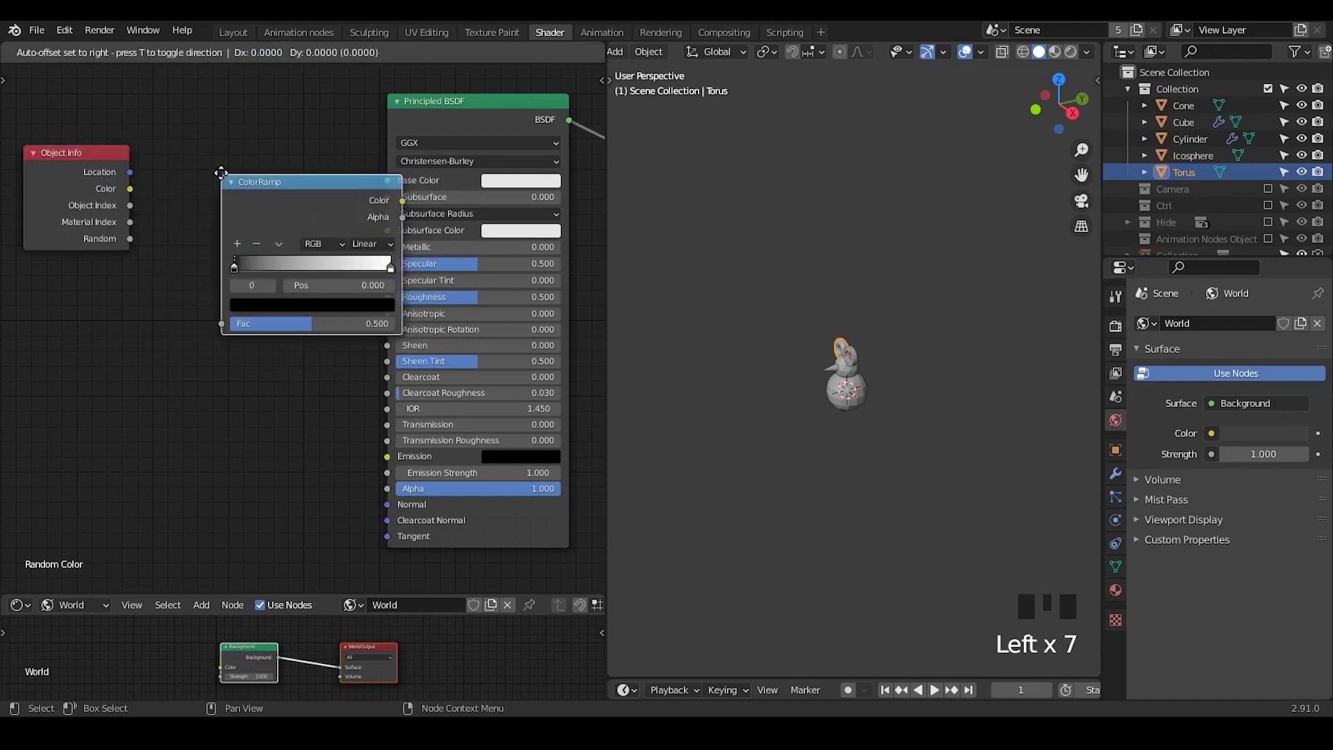
left_click(172, 162)
left_click_drag(91, 187, 55, 208)
left_click_drag(95, 259, 173, 279)
Step: Replace the Principled BSDF with an Emission shader, linking the ColorRamp color into it and its output to the Material Output surface
left_click(455, 125)
middle_click_drag(517, 270, 410, 263)
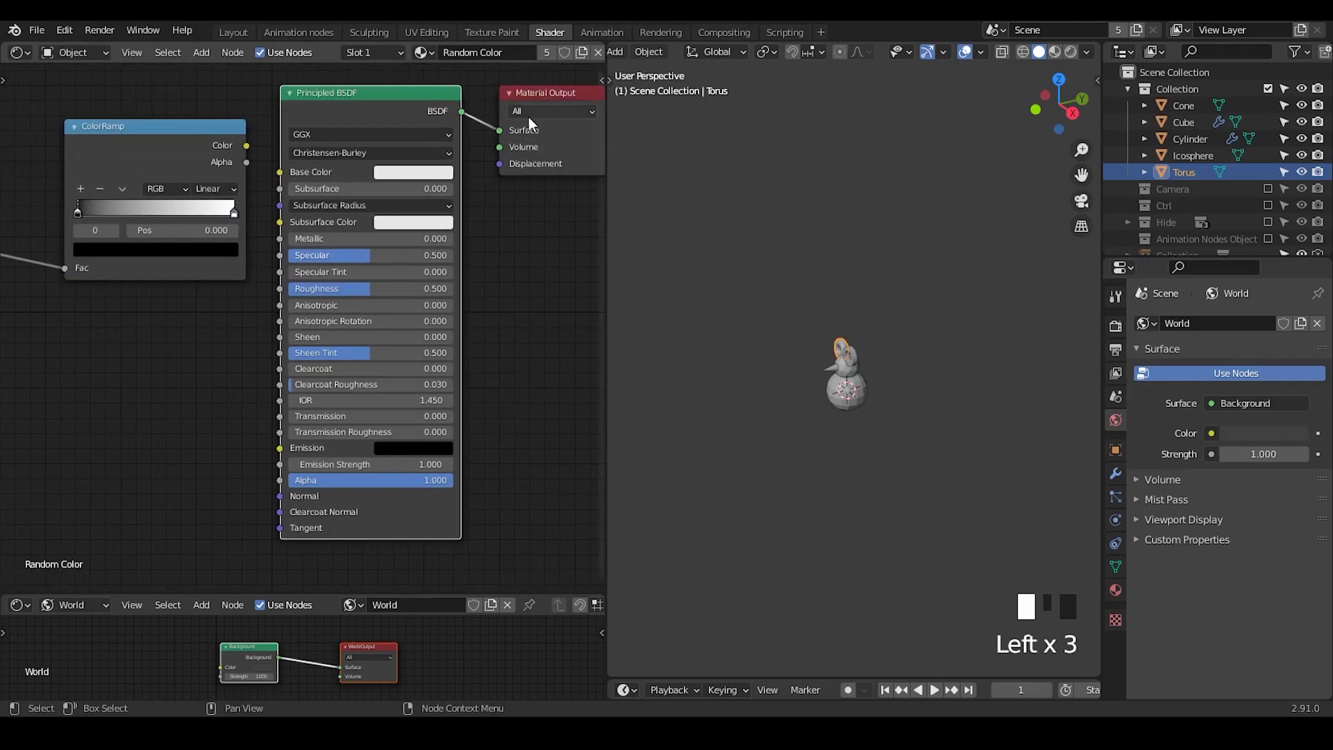
key("x")
key("shift+a")
left_click(423, 178)
type("e")
key("Return")
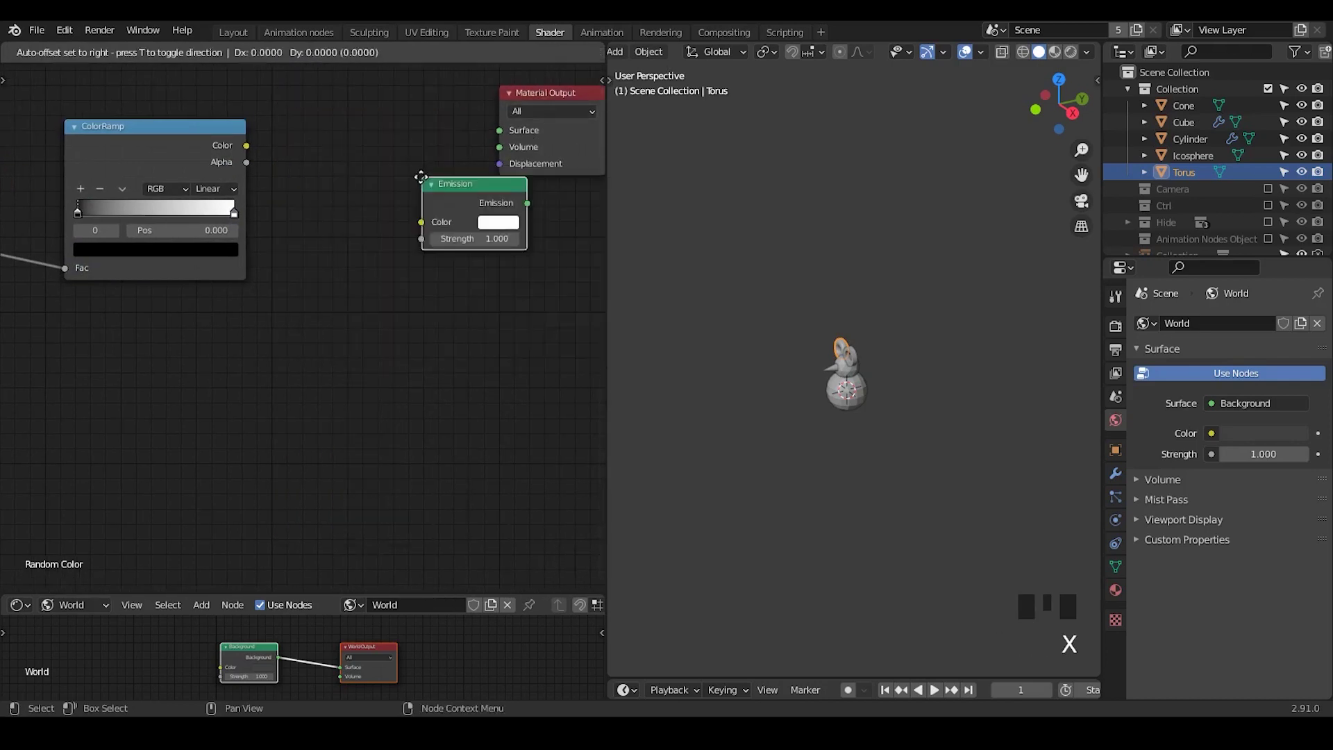
left_click(316, 150)
left_click_drag(247, 145, 311, 189)
left_click_drag(417, 169, 499, 130)
Step: Set the ColorRamp interpolation to Constant, shift the white stop inward, and add two stops, placing the third at about 0.482
left_click(222, 190)
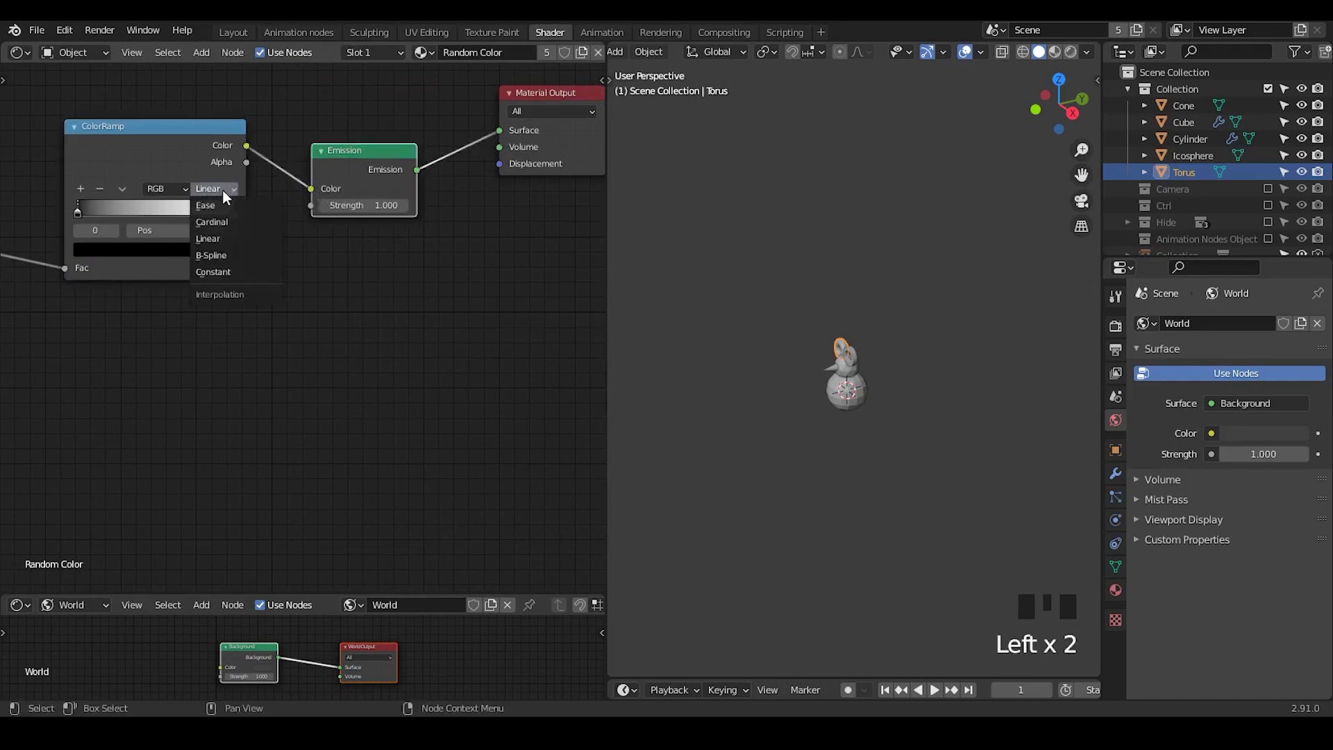
left_click(232, 275)
middle_click_drag(284, 296, 374, 272)
scroll(340, 262, "up", 3)
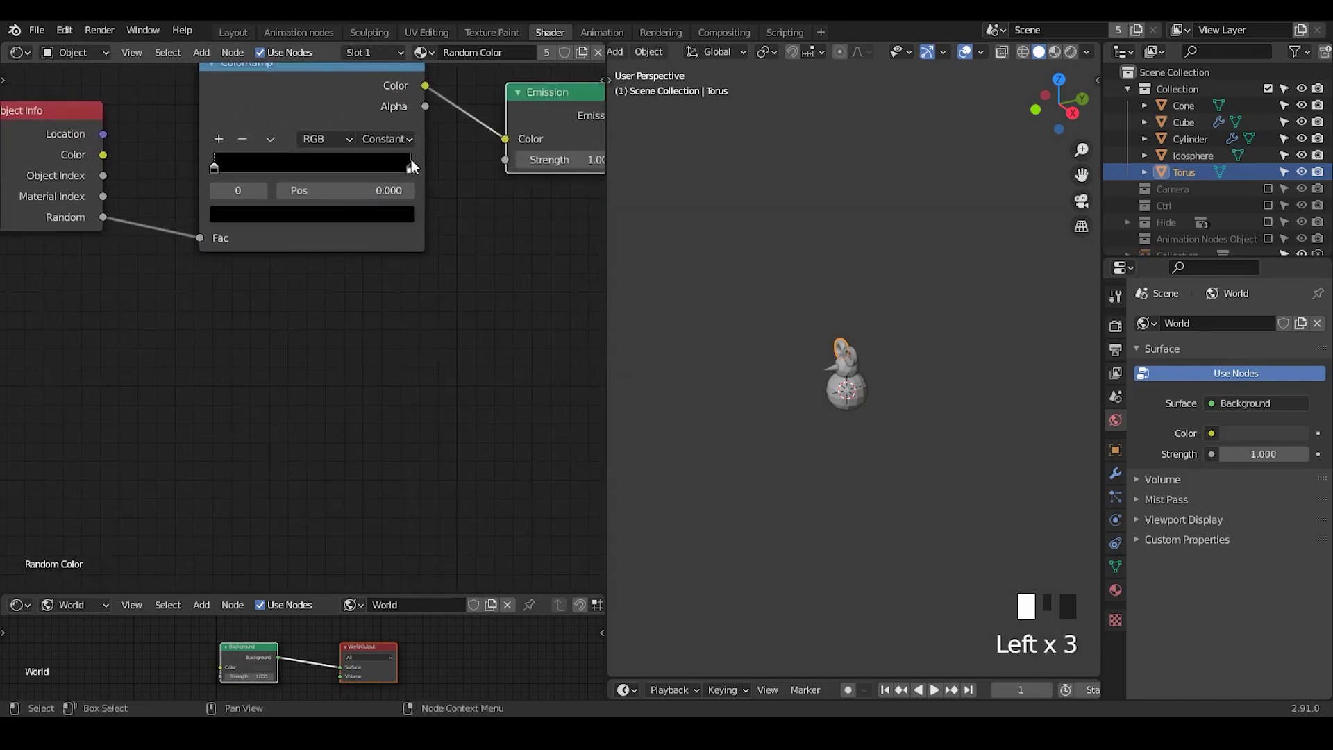
left_click_drag(412, 166, 373, 170)
left_click(222, 139)
left_click(222, 139)
left_click_drag(269, 170, 310, 166)
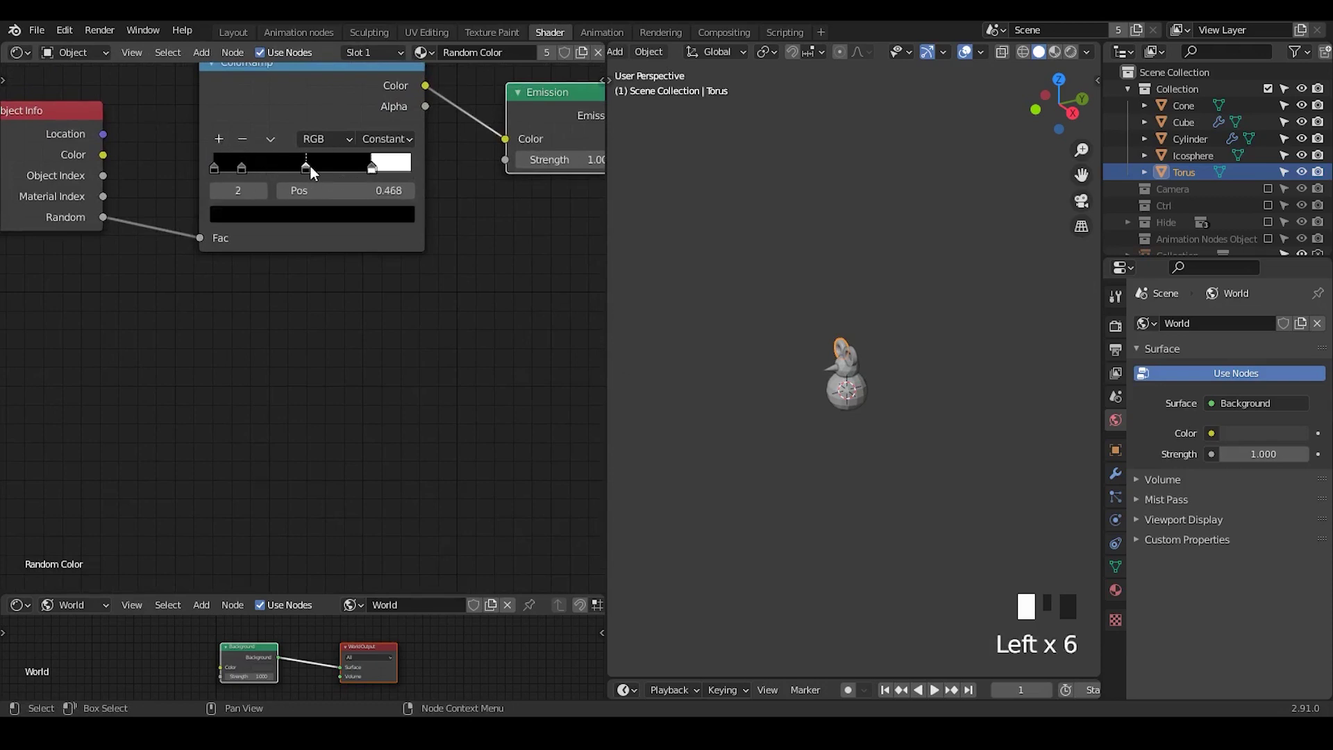
Step: Color the third ColorRamp stop red-orange
left_click(320, 213)
left_click_drag(300, 308, 283, 359)
left_click_drag(370, 272, 370, 229)
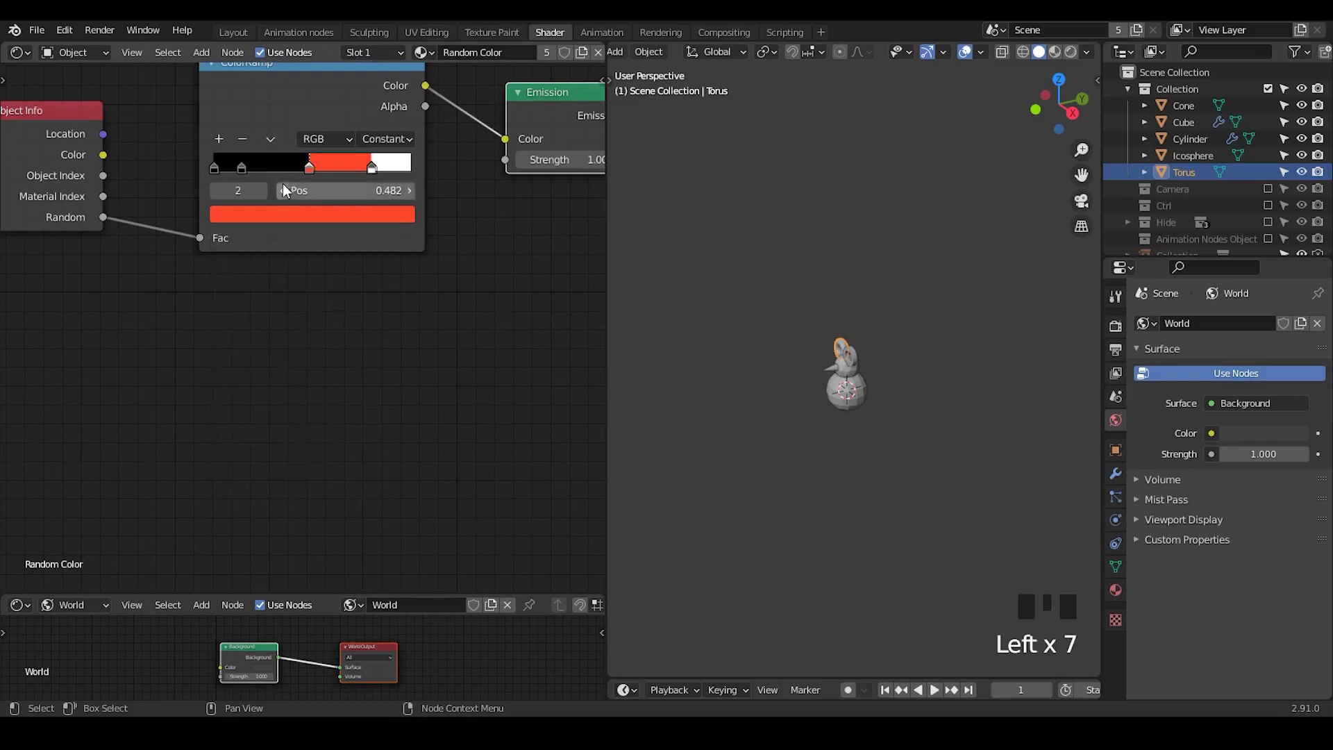
Step: Color the second ColorRamp stop yellow-orange and move it closer to the red-orange stop
left_click(242, 168)
left_click(304, 222)
left_click(299, 217)
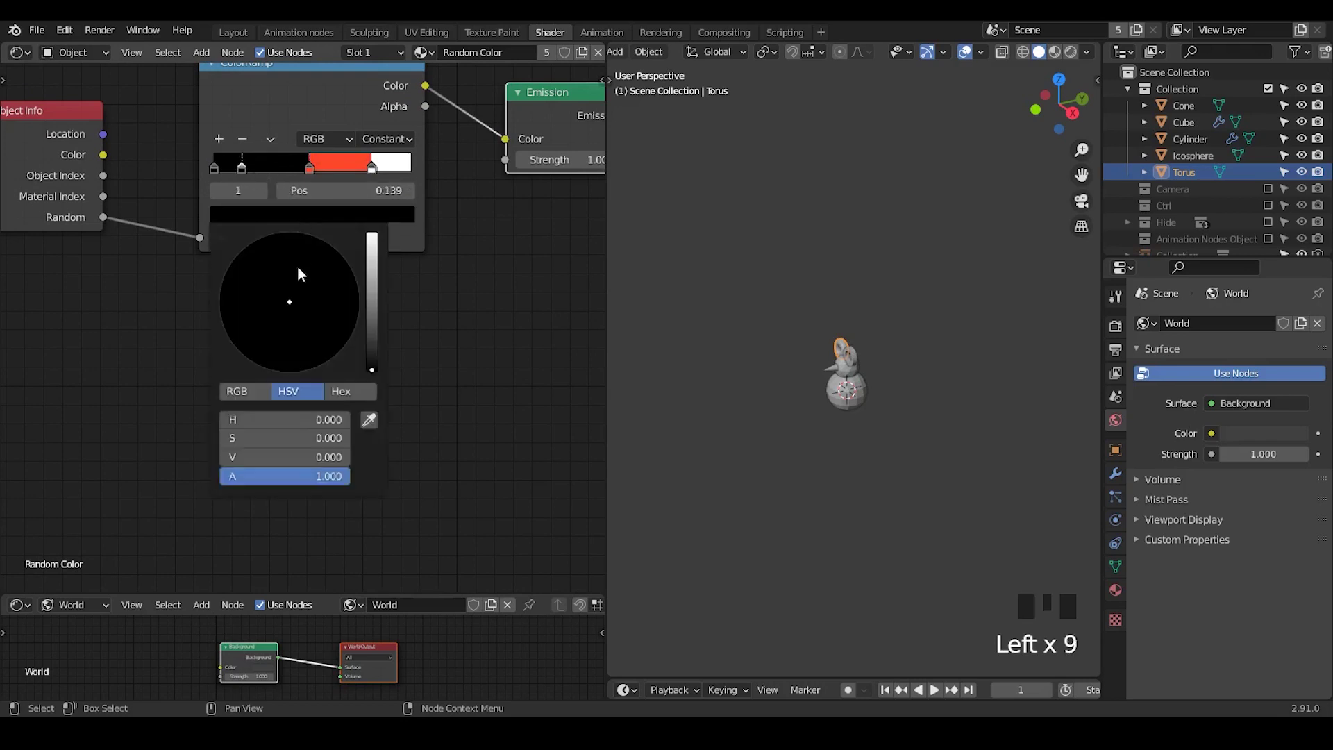
left_click_drag(298, 268, 264, 360)
left_click_drag(373, 283, 373, 252)
left_click_drag(283, 339, 254, 345)
Step: Color the first ColorRamp stop blue and switch to the Layout workspace
left_click(214, 169)
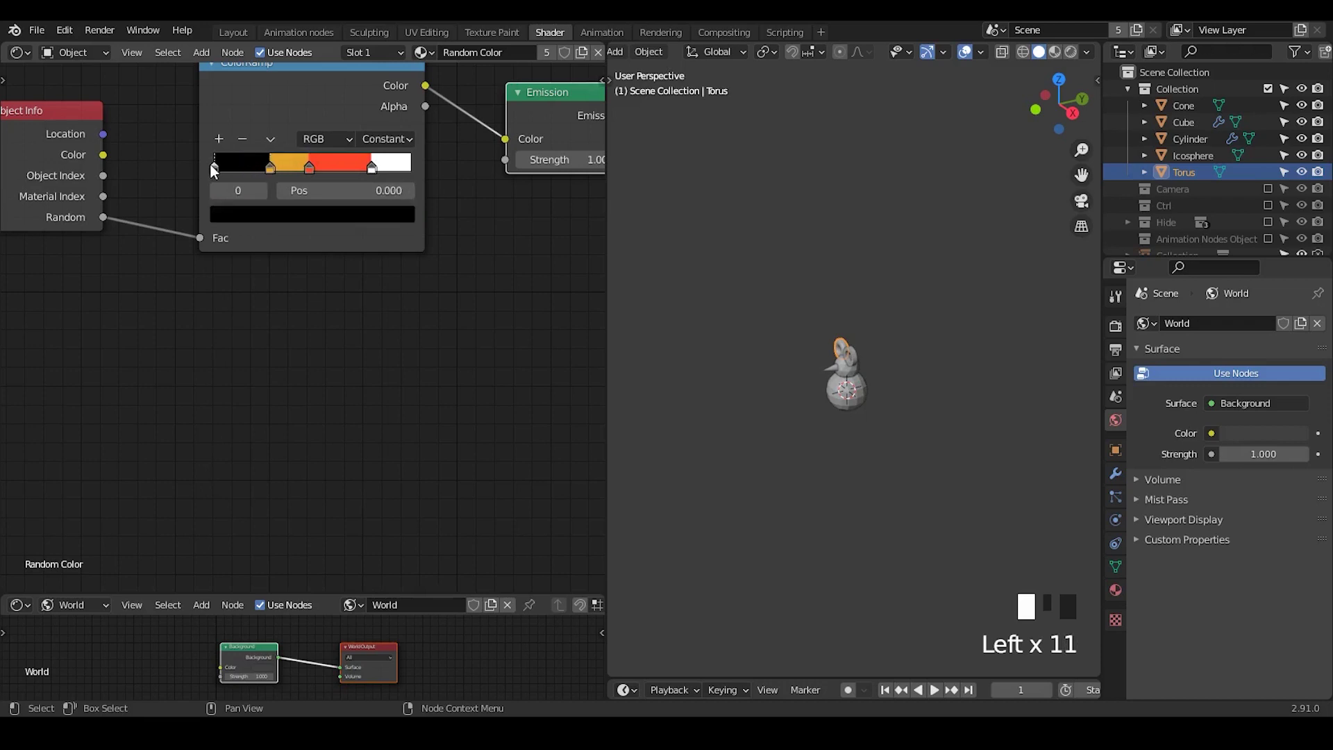
left_click(271, 219)
left_click_drag(375, 276, 374, 273)
left_click_drag(303, 288, 321, 265)
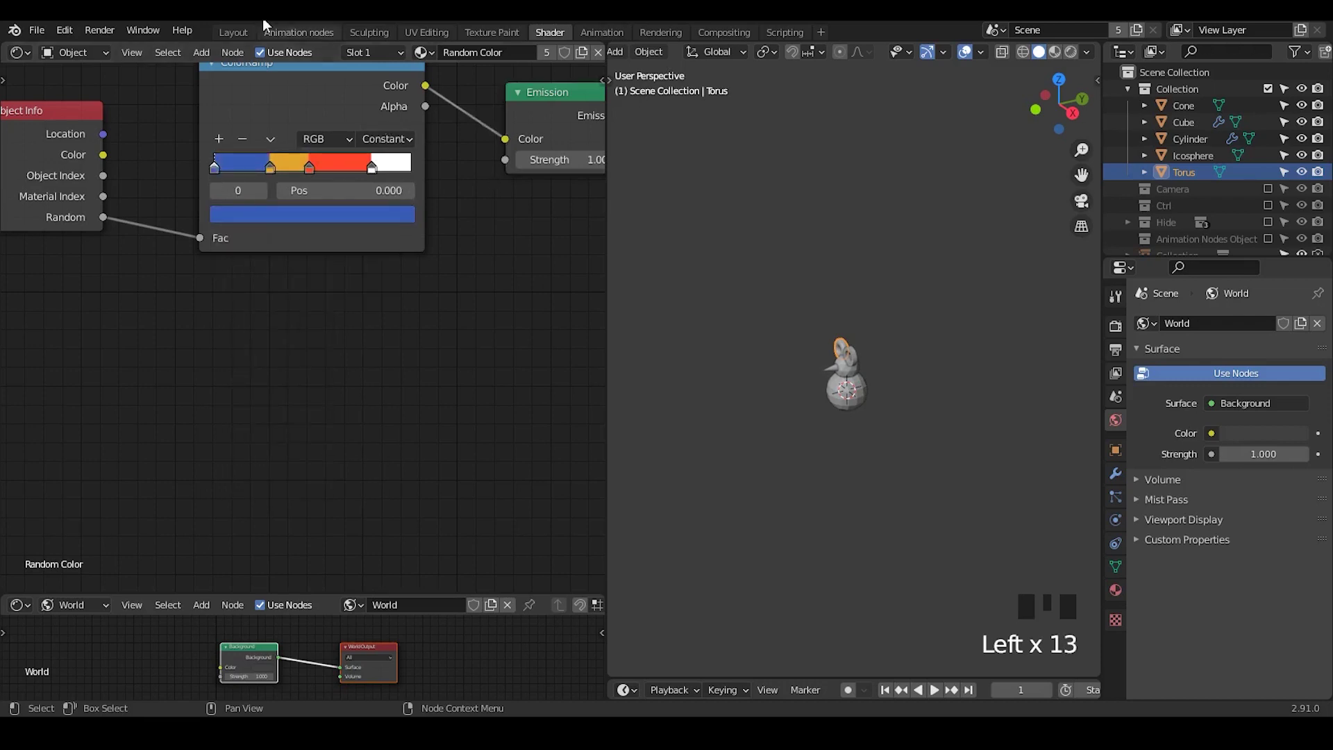
left_click(233, 33)
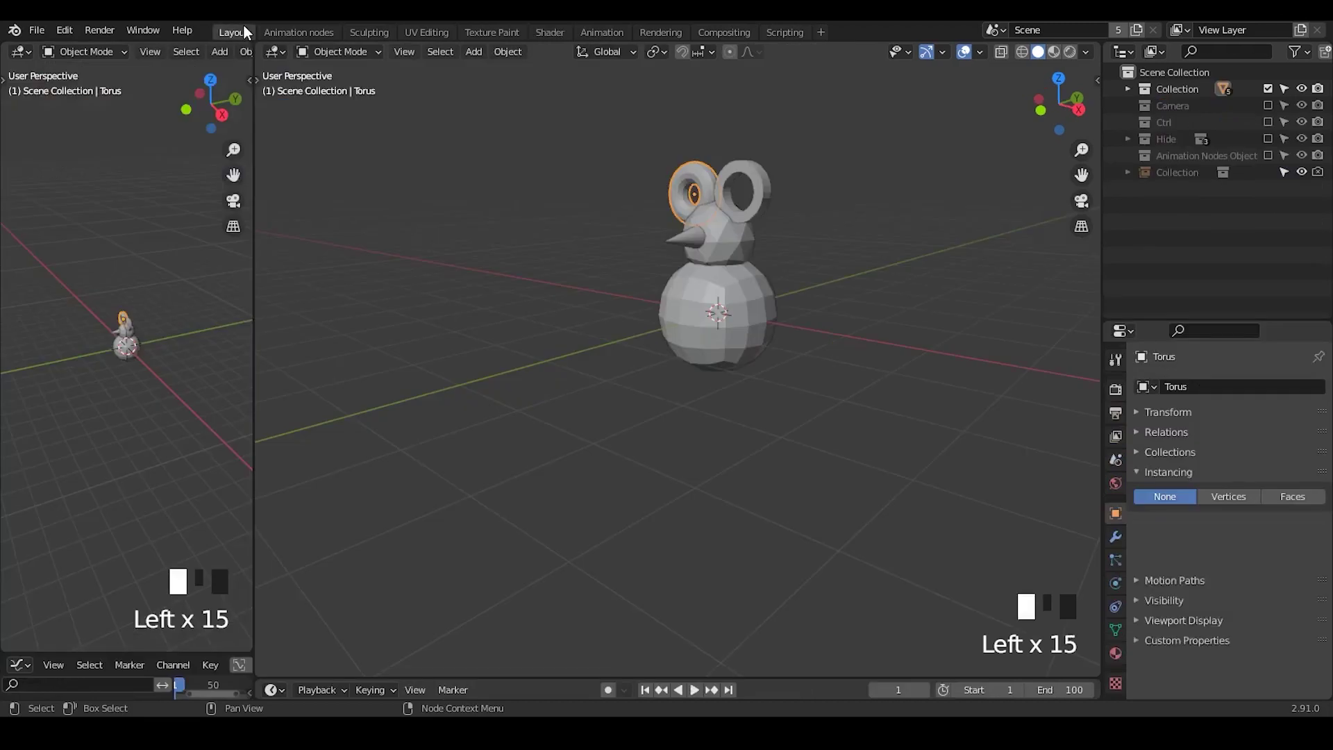
Step: Switch the Layout viewport to Material Preview shading and view the colored figure
left_click(1056, 52)
middle_click_drag(754, 334, 730, 391, "shift")
mouse_move(730, 390)
middle_mouse_down()
mouse_move(803, 343)
mouse_move(729, 368)
middle_mouse_up()
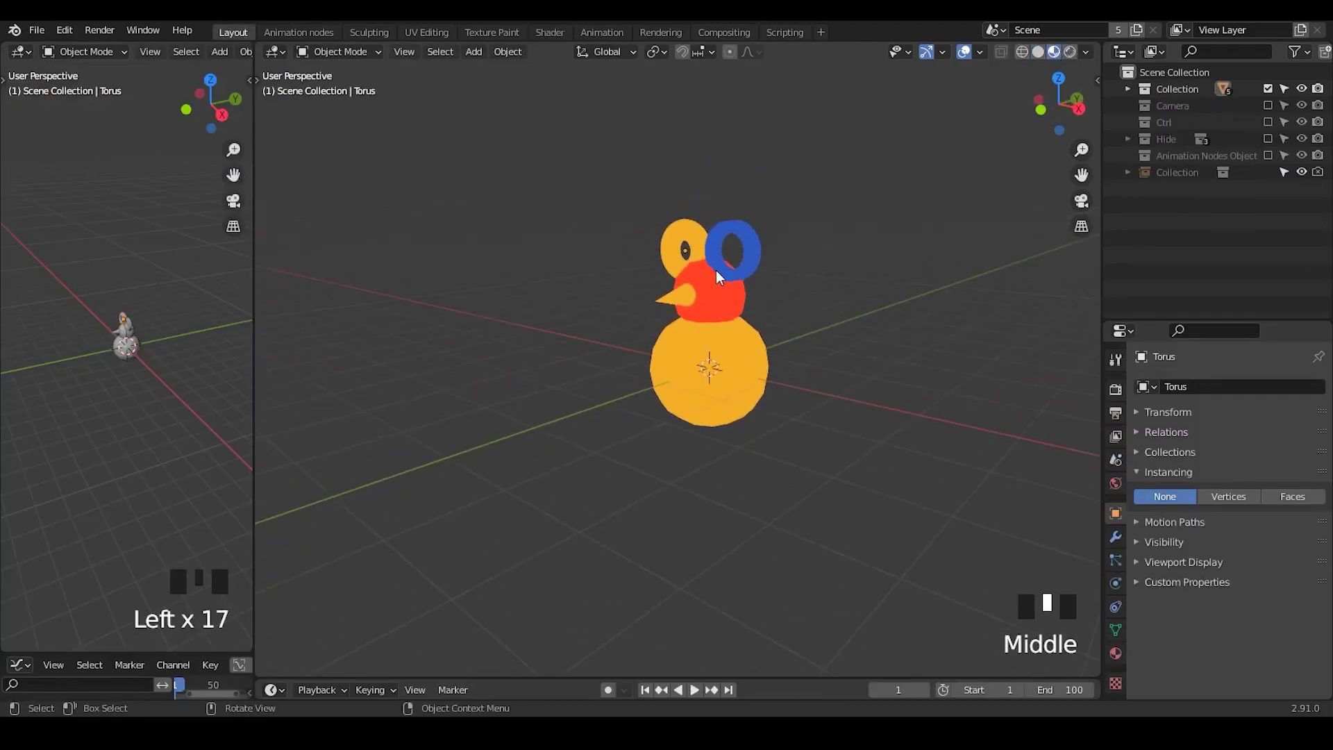
Step: Exclude the source Collection from the view layer, enable the Animation Nodes Object Container, and select its first instance
left_click(1268, 89)
left_click(1268, 156)
left_click(1195, 162)
left_click(1195, 173)
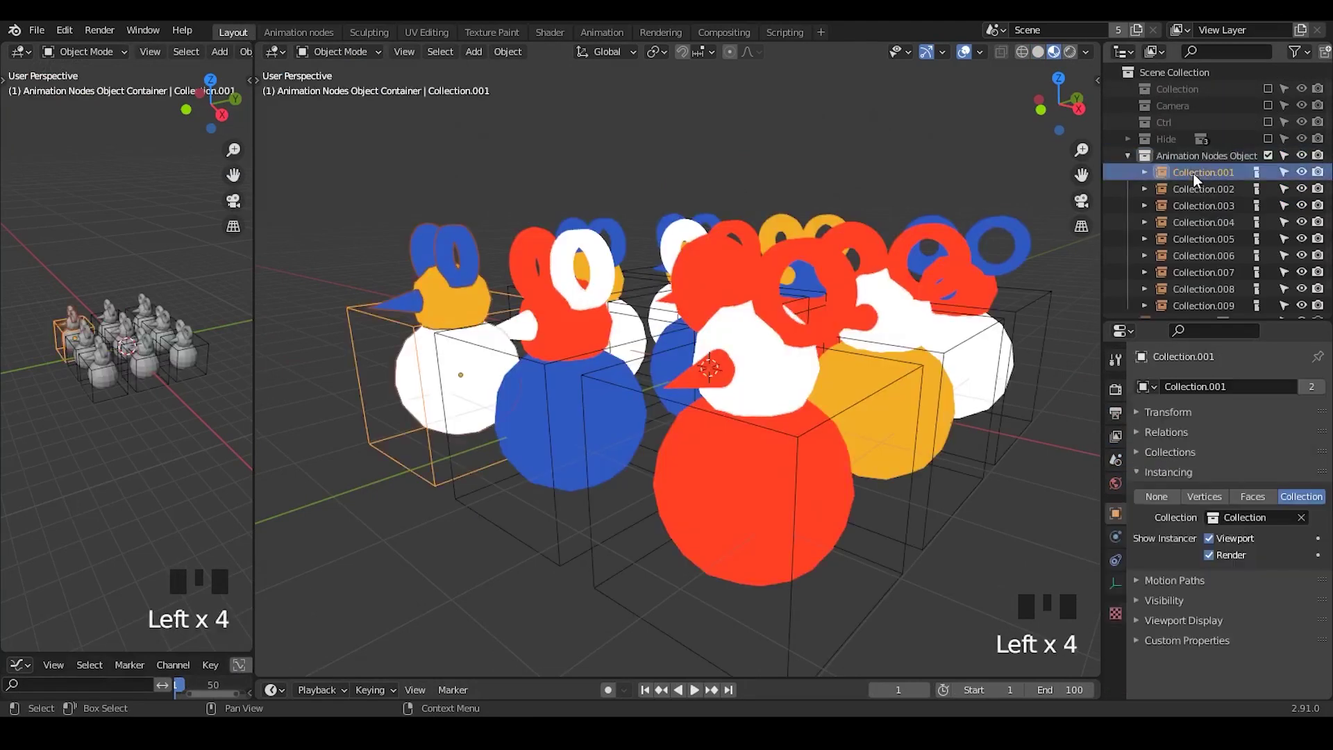
Step: Examine the randomly colored instances in the grid by selecting them one after another
middle_click_drag(694, 354, 726, 449, "ctrl")
left_click(694, 315)
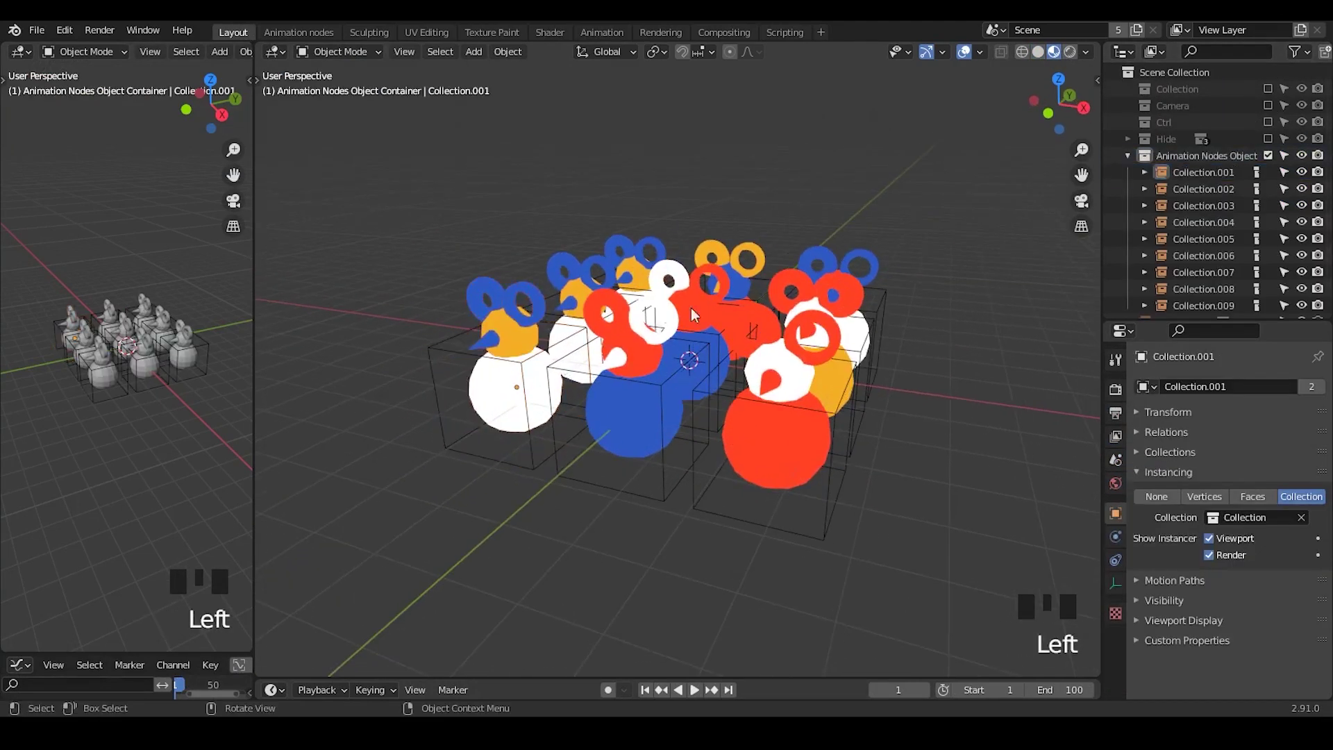
left_click(532, 310)
left_click(623, 275)
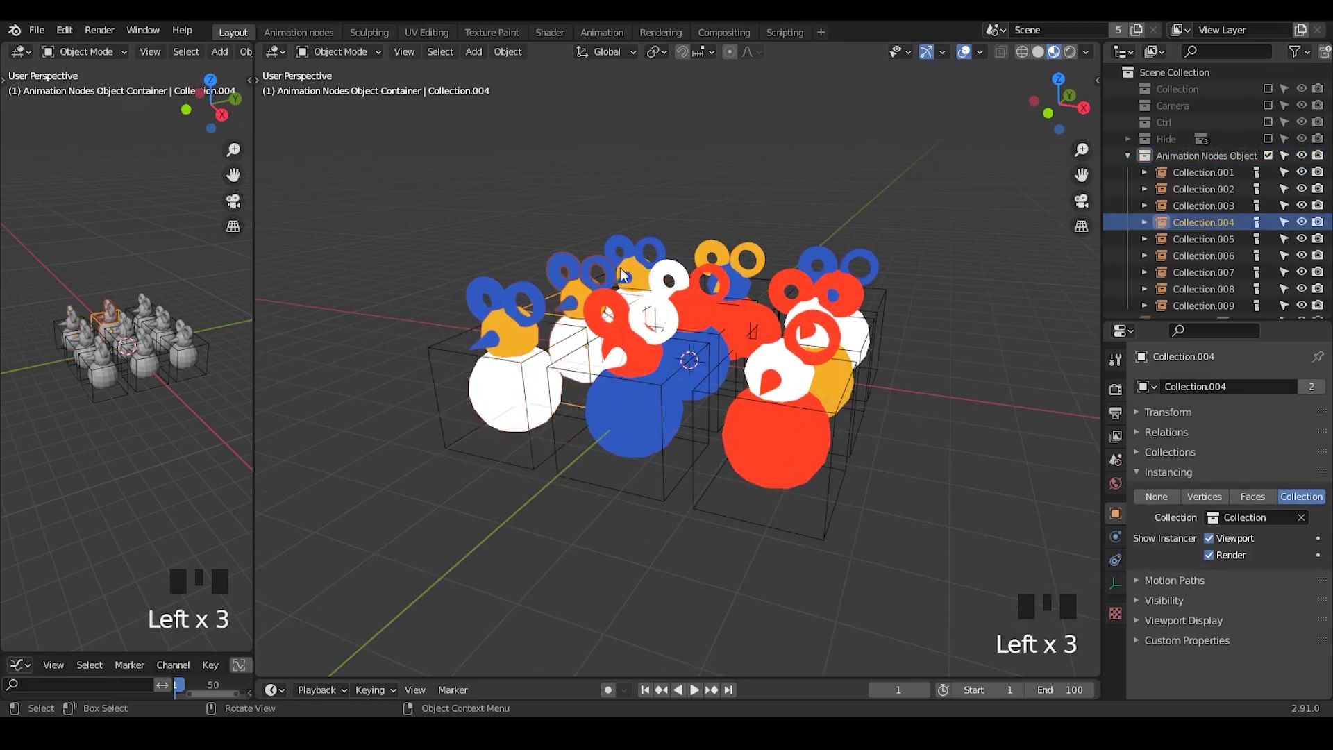
left_click(658, 247)
left_click(642, 321)
left_click(698, 281)
left_click(737, 251)
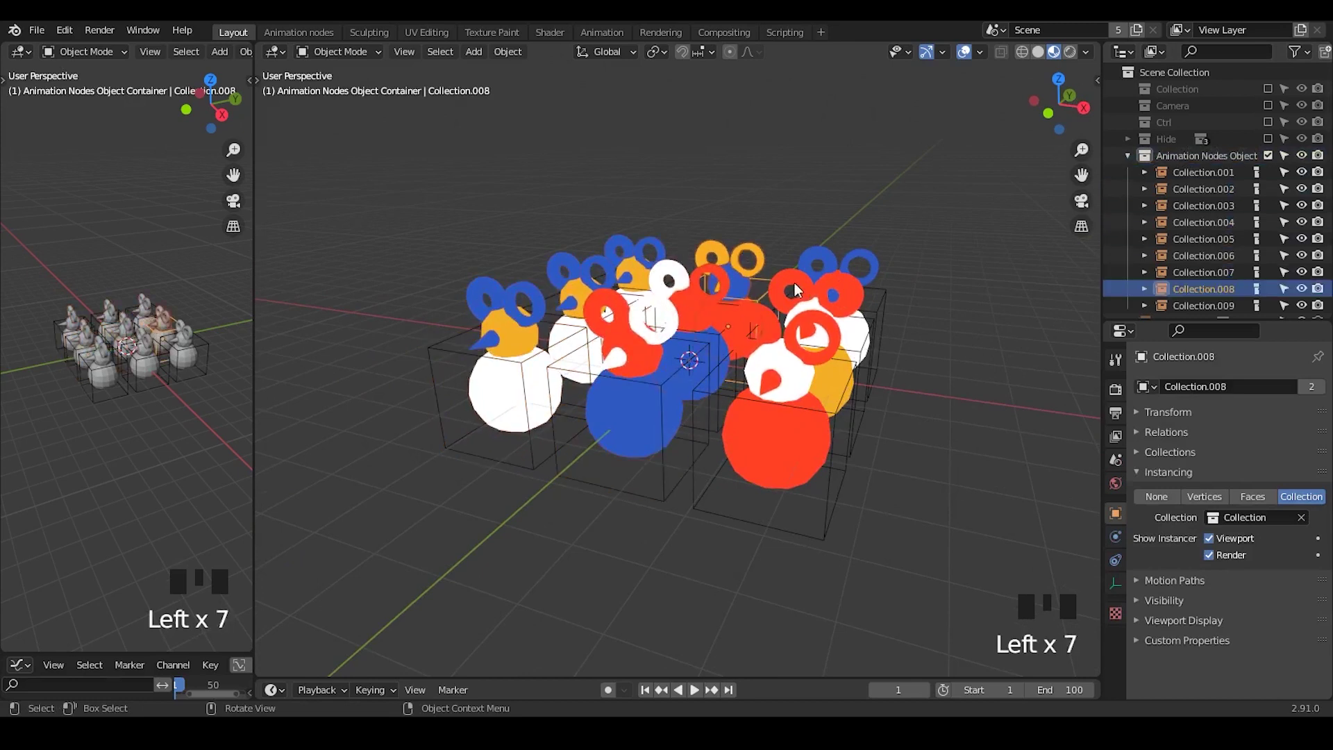
left_click(815, 279)
left_click(842, 260)
left_click(809, 408)
left_click(609, 393)
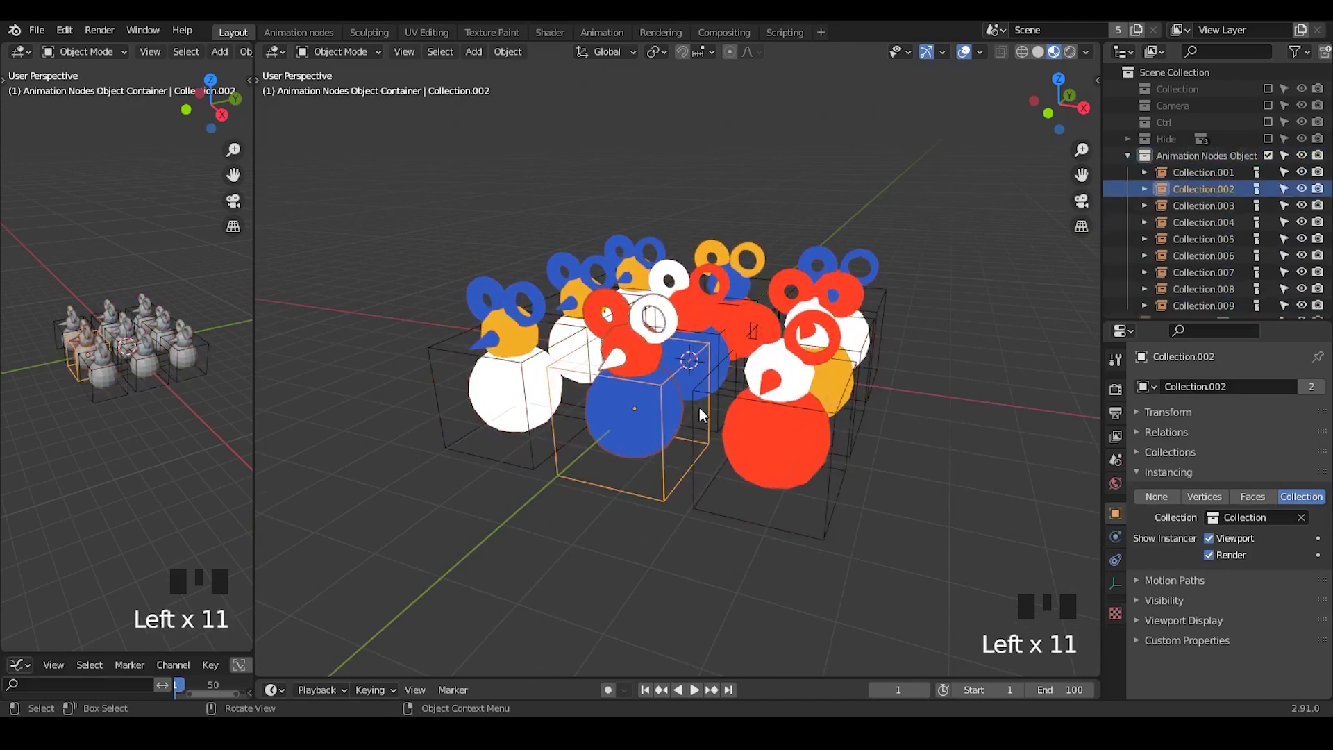
middle_click_drag(703, 411, 676, 409)
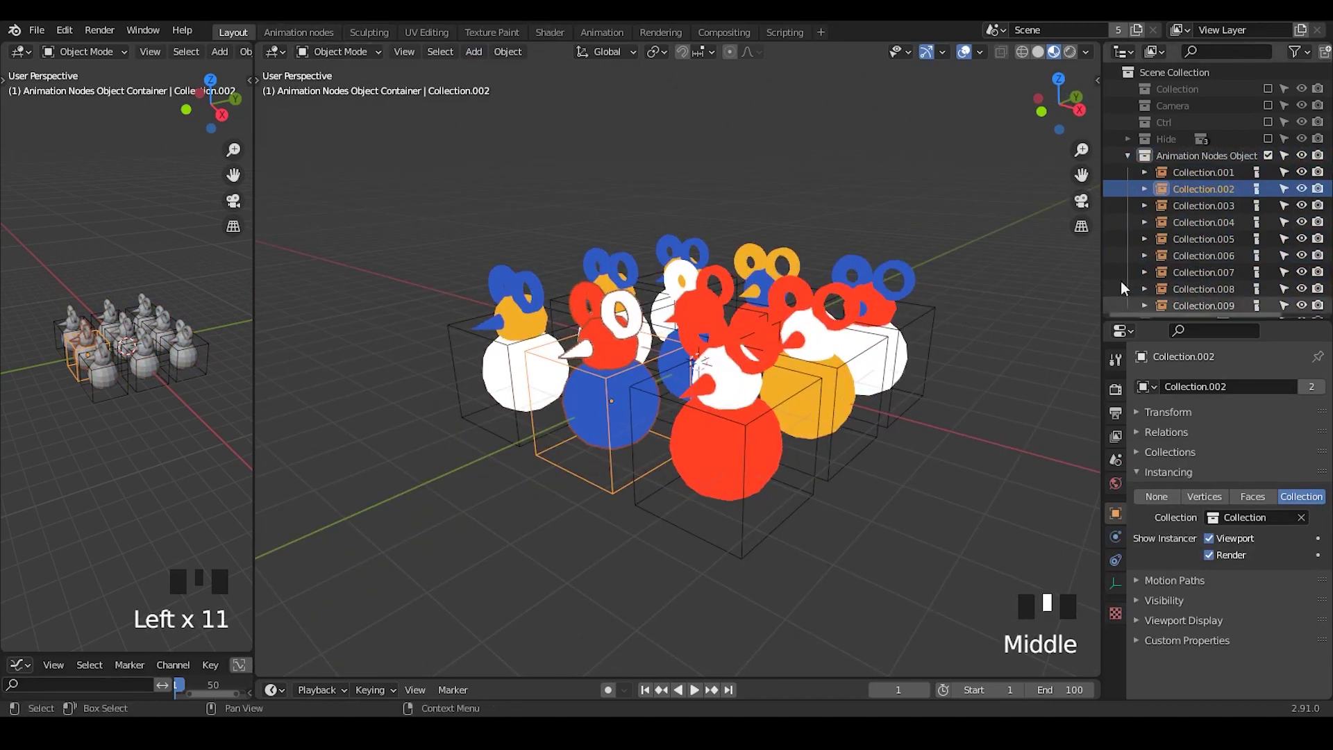
Step: Open the Shader workspace, re-enable the source Collection, and inspect the Cone's Random Color material nodes
left_click(561, 32)
left_click(770, 429)
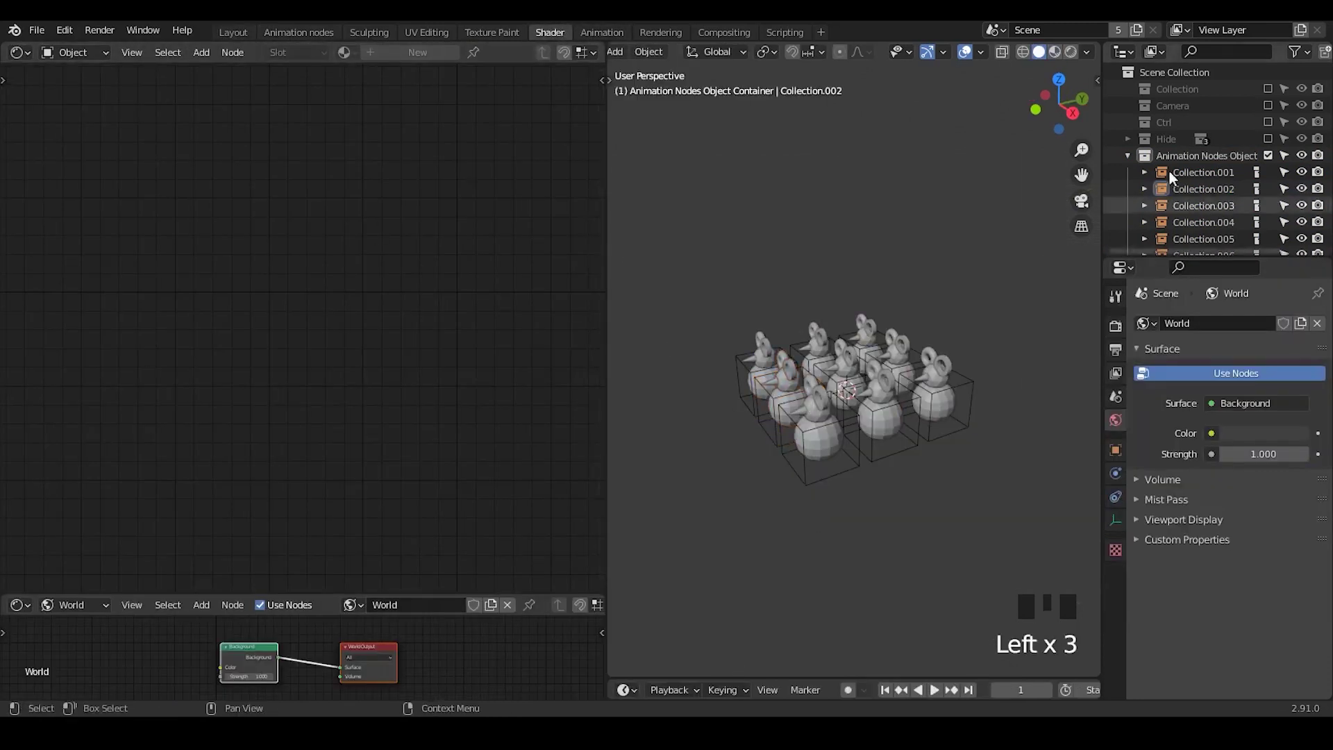
left_click(1267, 89)
left_click(1190, 107)
left_click(51, 141)
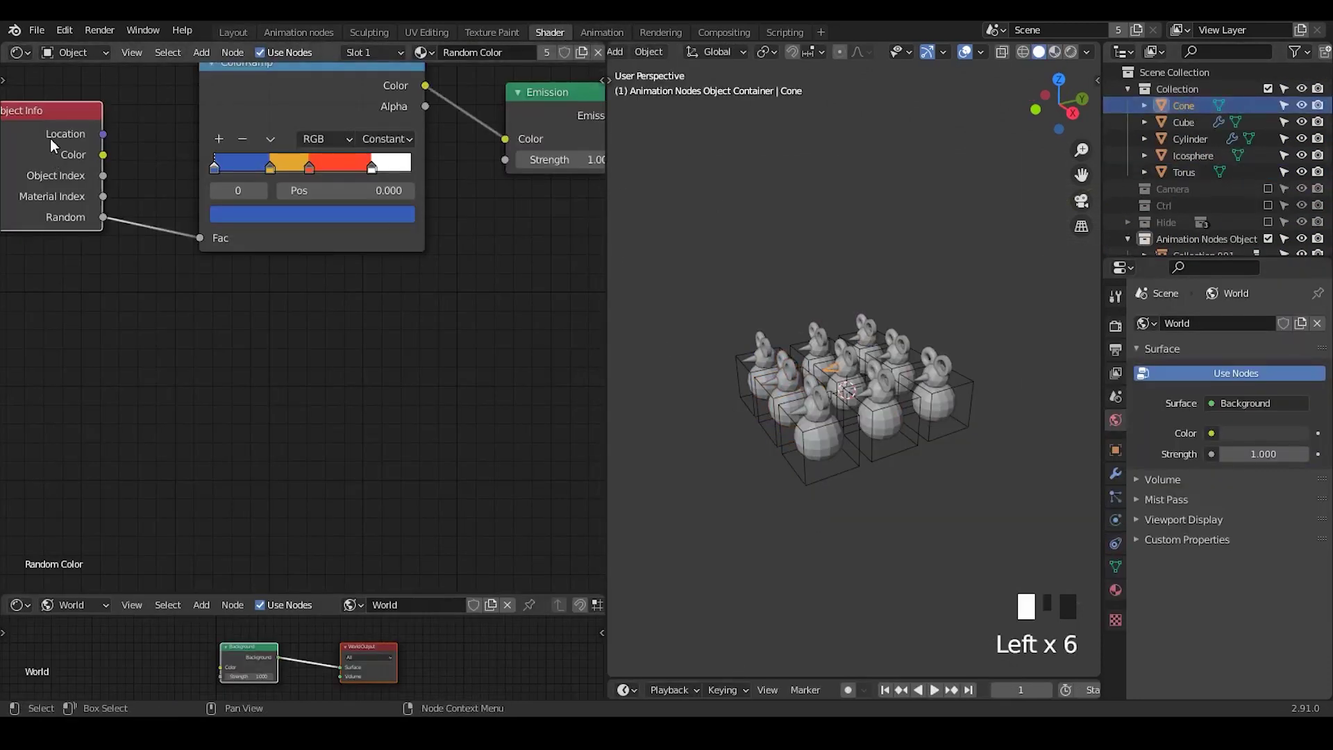
Step: Switch to the Animation nodes workspace and set its viewport to Material Preview shading with the whole grid in view
left_click(278, 33)
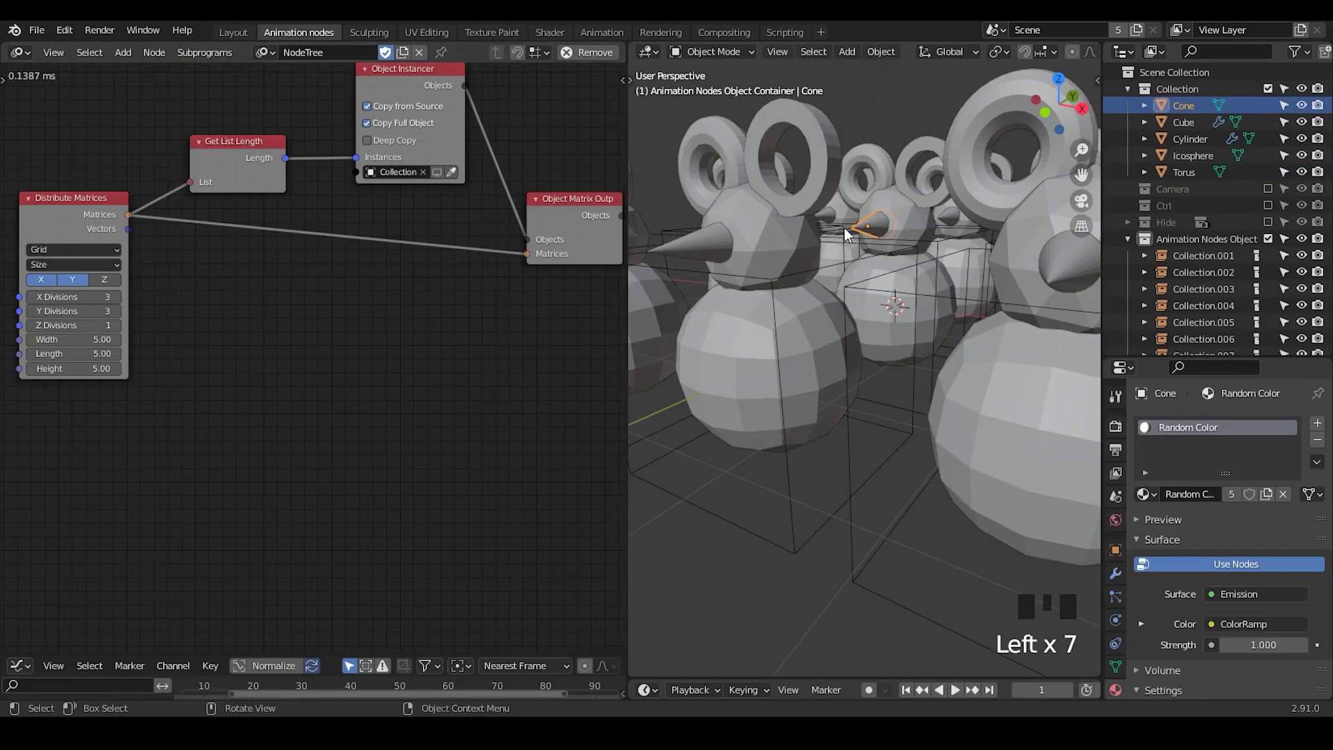
middle_click_drag(1076, 55, 668, 72)
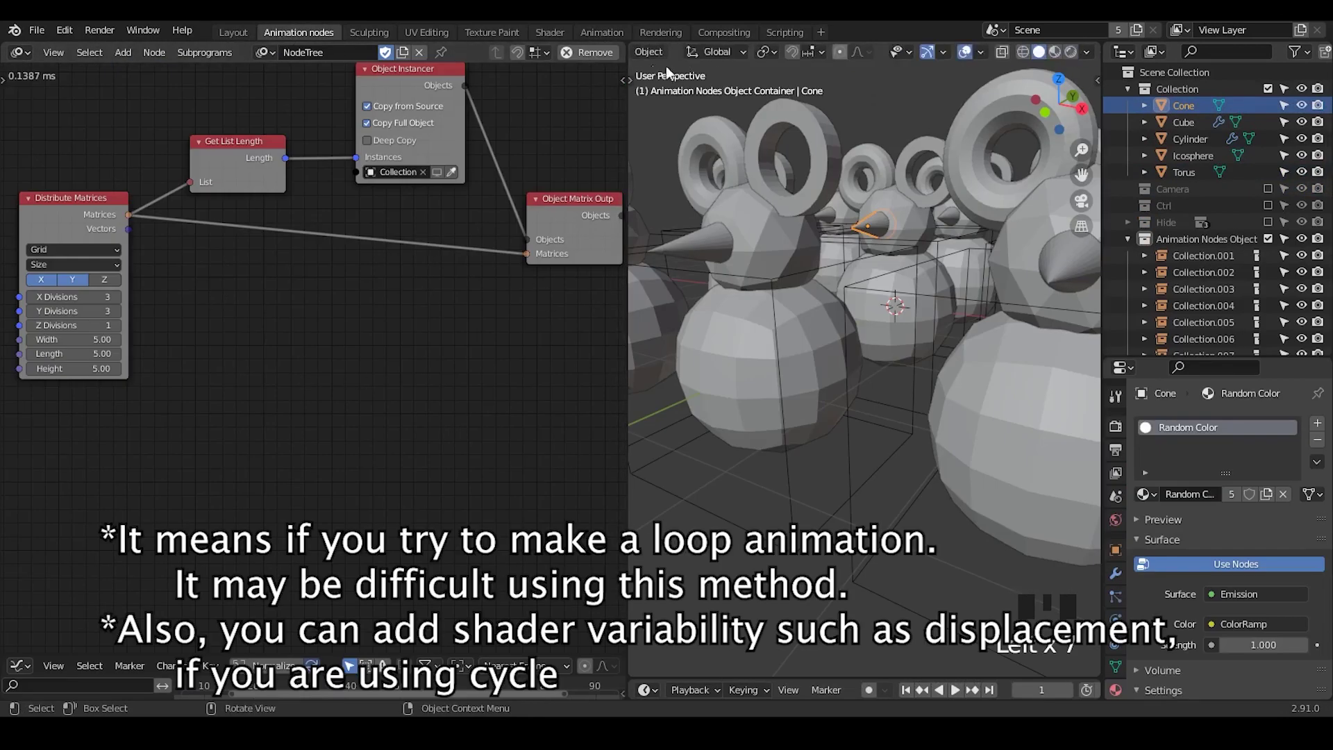
left_click(1054, 53)
mouse_move(872, 257)
middle_mouse_down("ctrl")
mouse_move(869, 416)
mouse_move(879, 389)
mouse_move(883, 400)
middle_mouse_up("ctrl")
Step: Duplicate all source objects and instances in place, and delete the duplicates
left_click_drag(1032, 230, 711, 528)
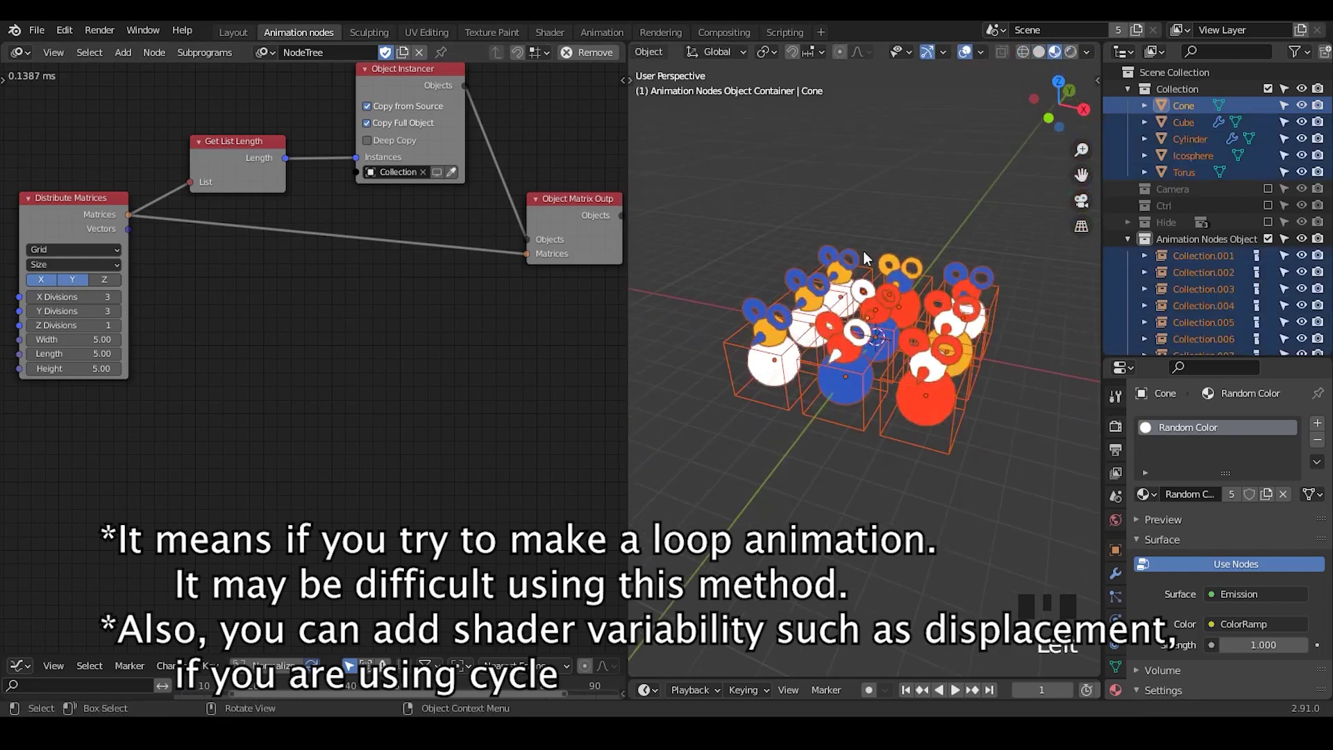
key("shift+d")
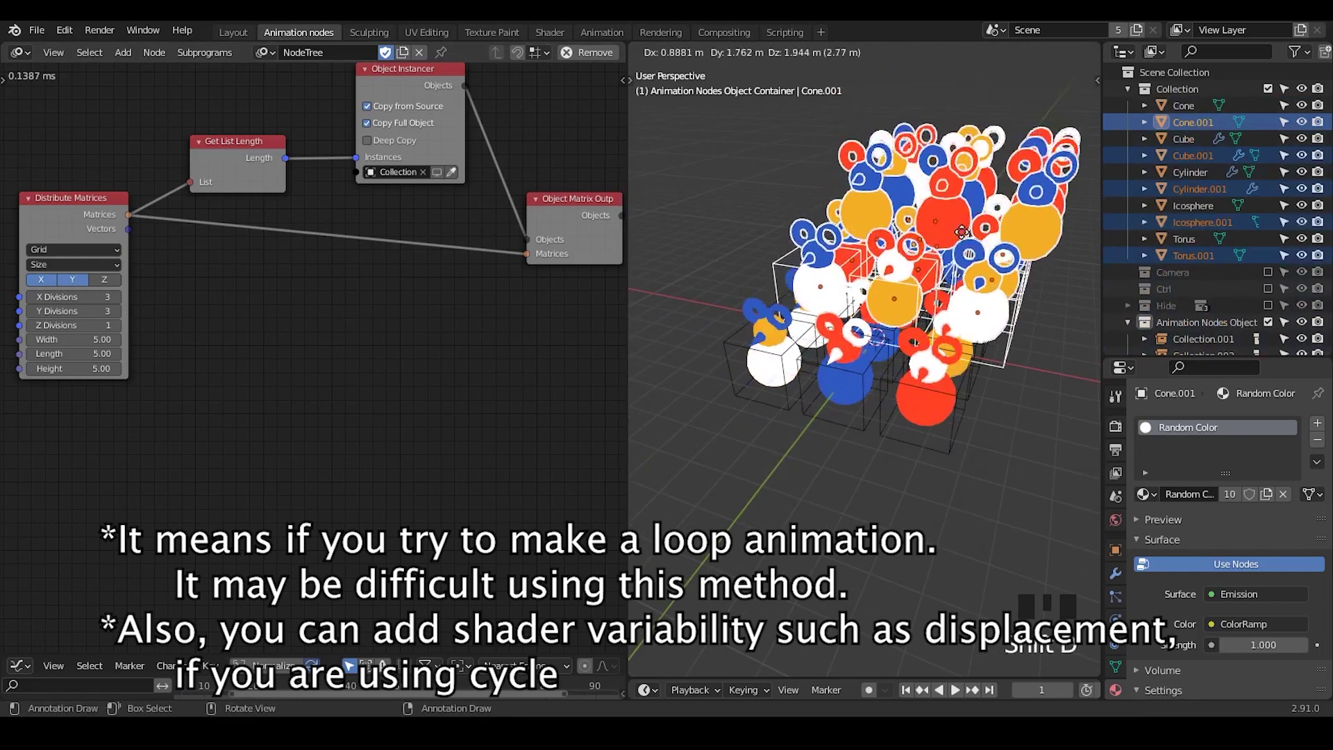
right_click(951, 249)
key("x")
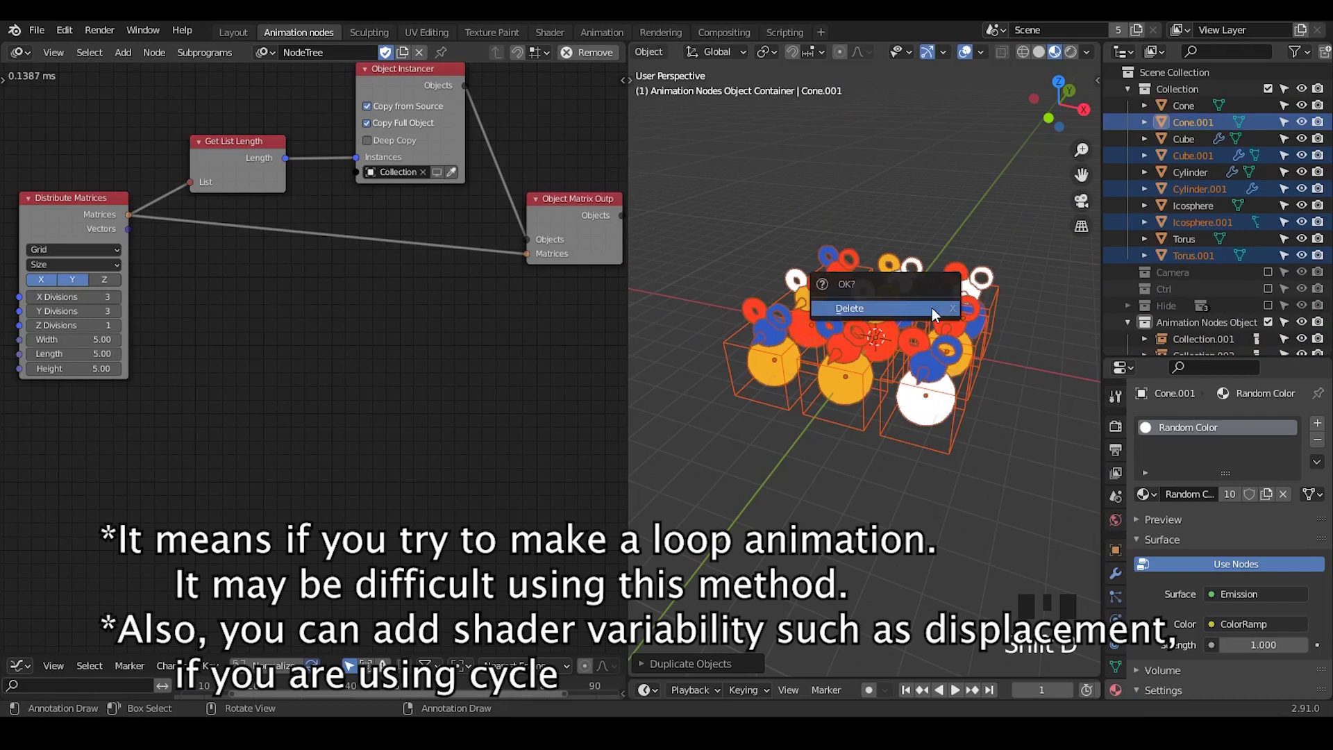
left_click(932, 307)
Step: Collapse the Animation Nodes Object Container and the source Collection in the outliner, and exclude the source Collection from the view layer
middle_click_drag(928, 342, 915, 332, "shift")
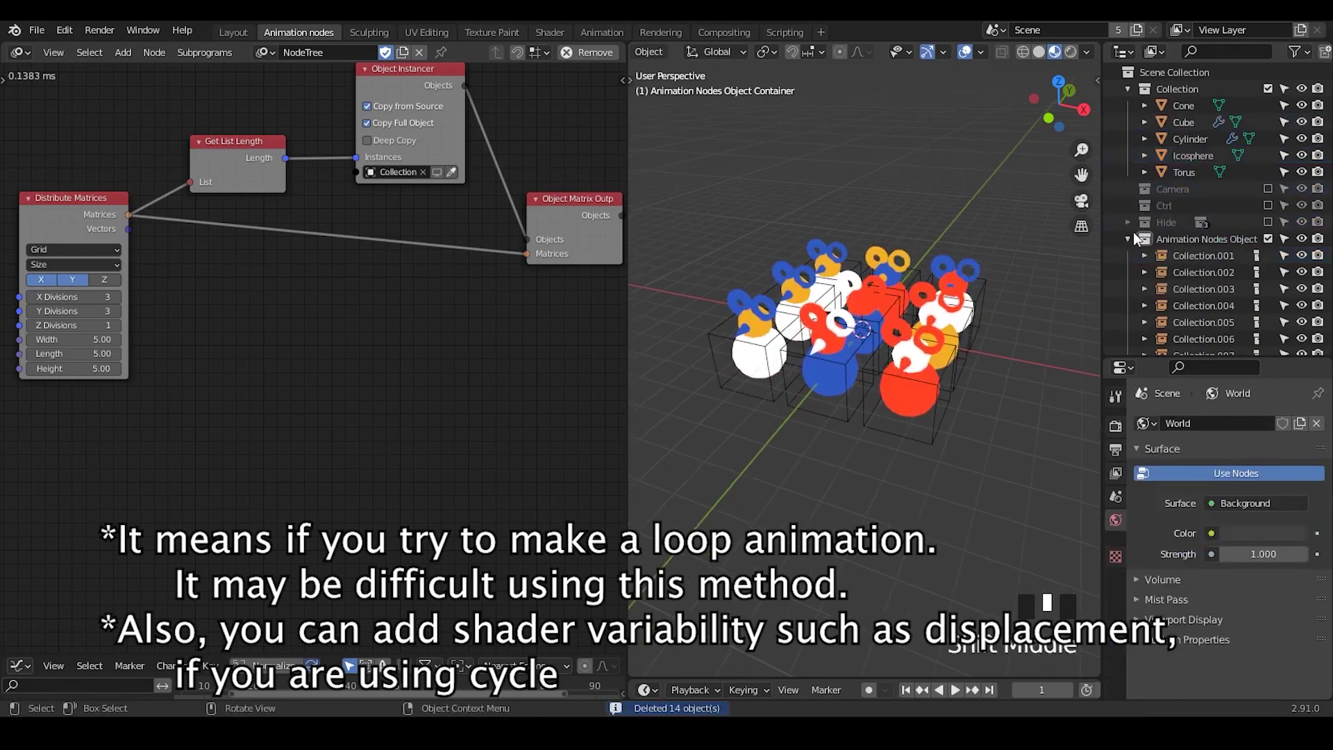
left_click(1128, 238)
left_click(1122, 92)
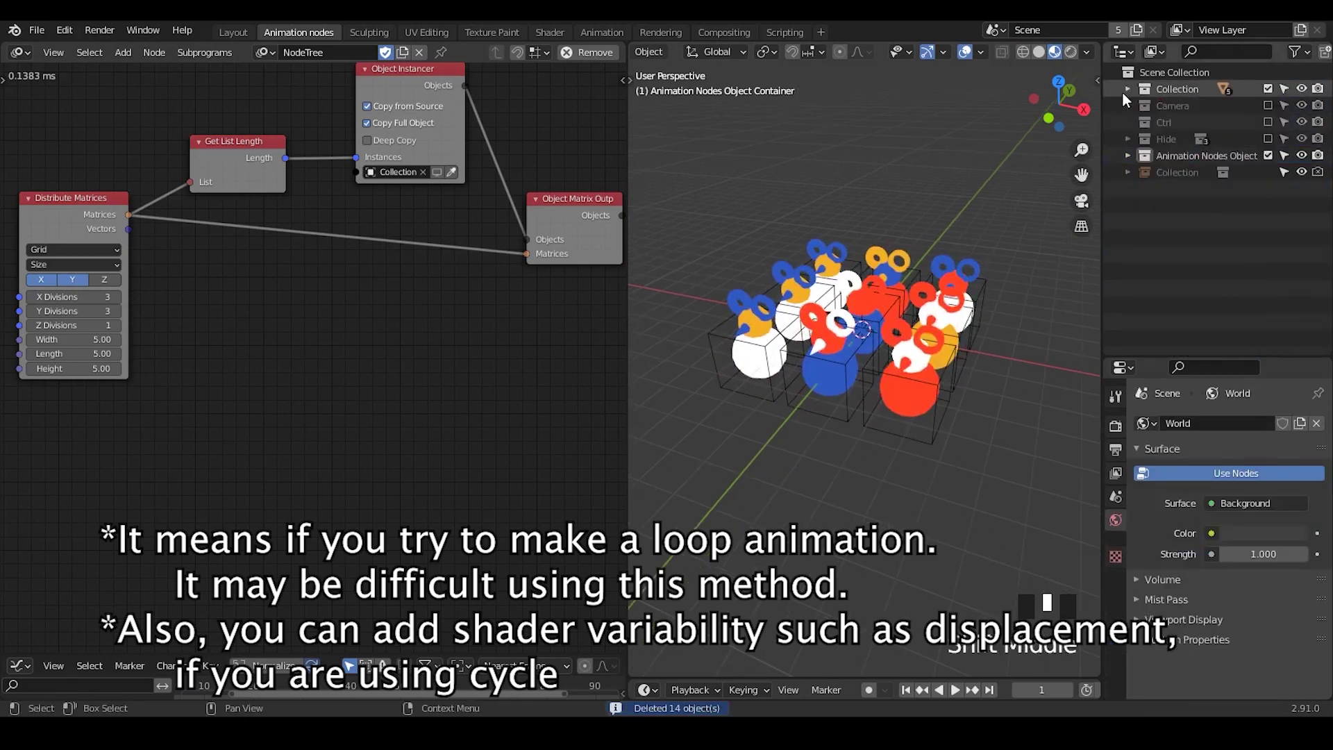
left_click(1267, 90)
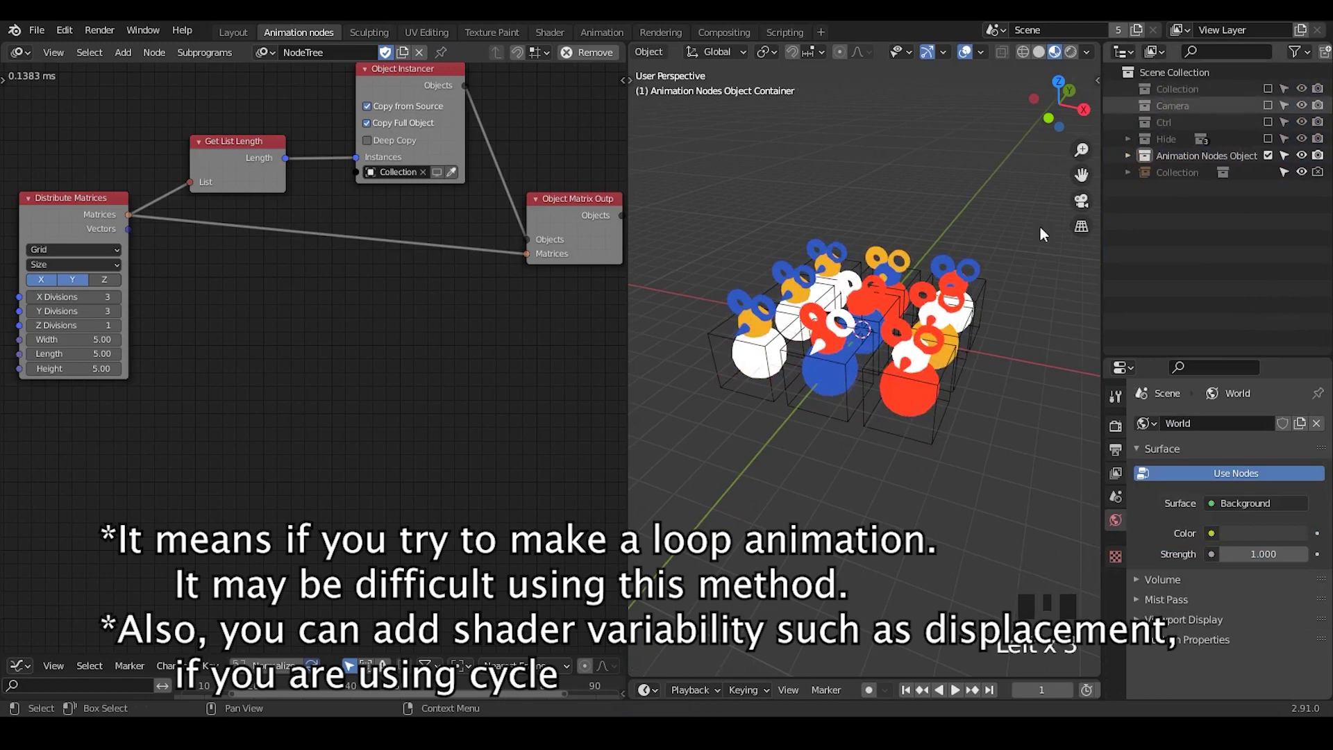
middle_click_drag(856, 368, 837, 375)
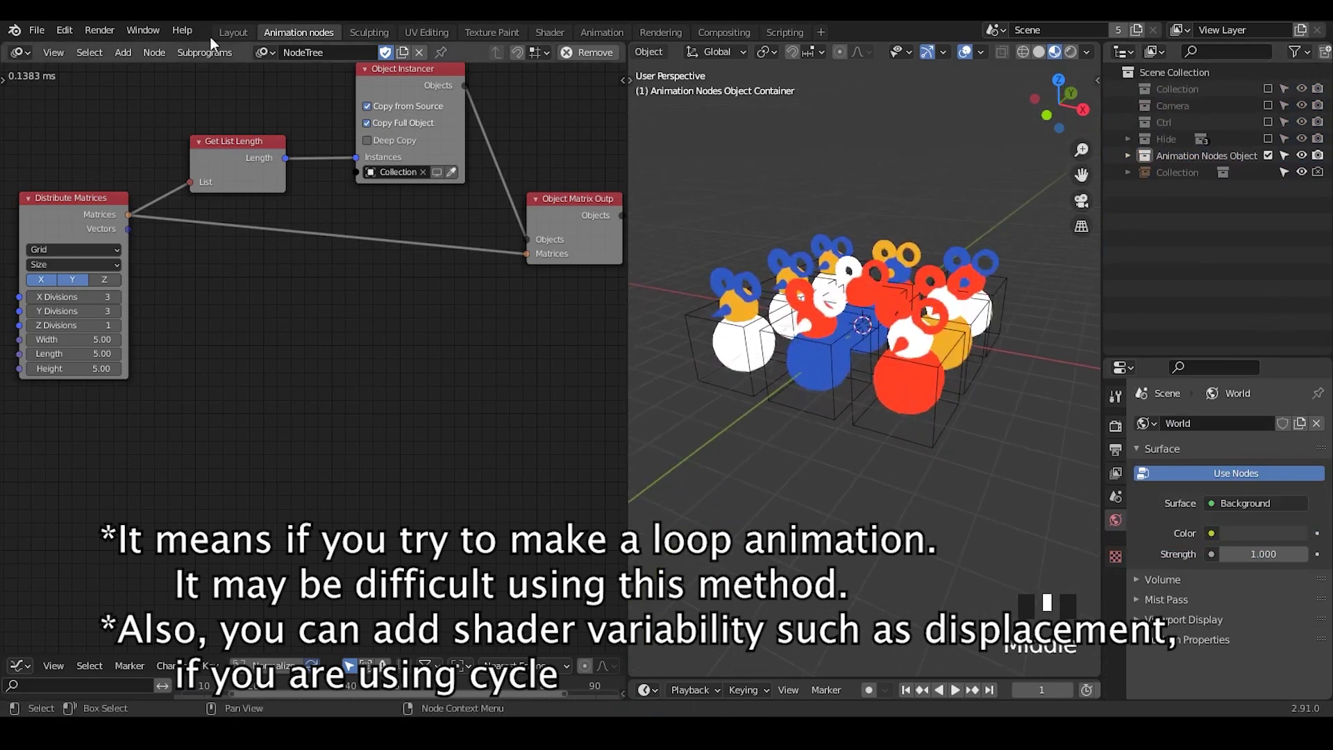
Step: Render the current frame as an image and close the render window
left_click(100, 31)
left_click(114, 51)
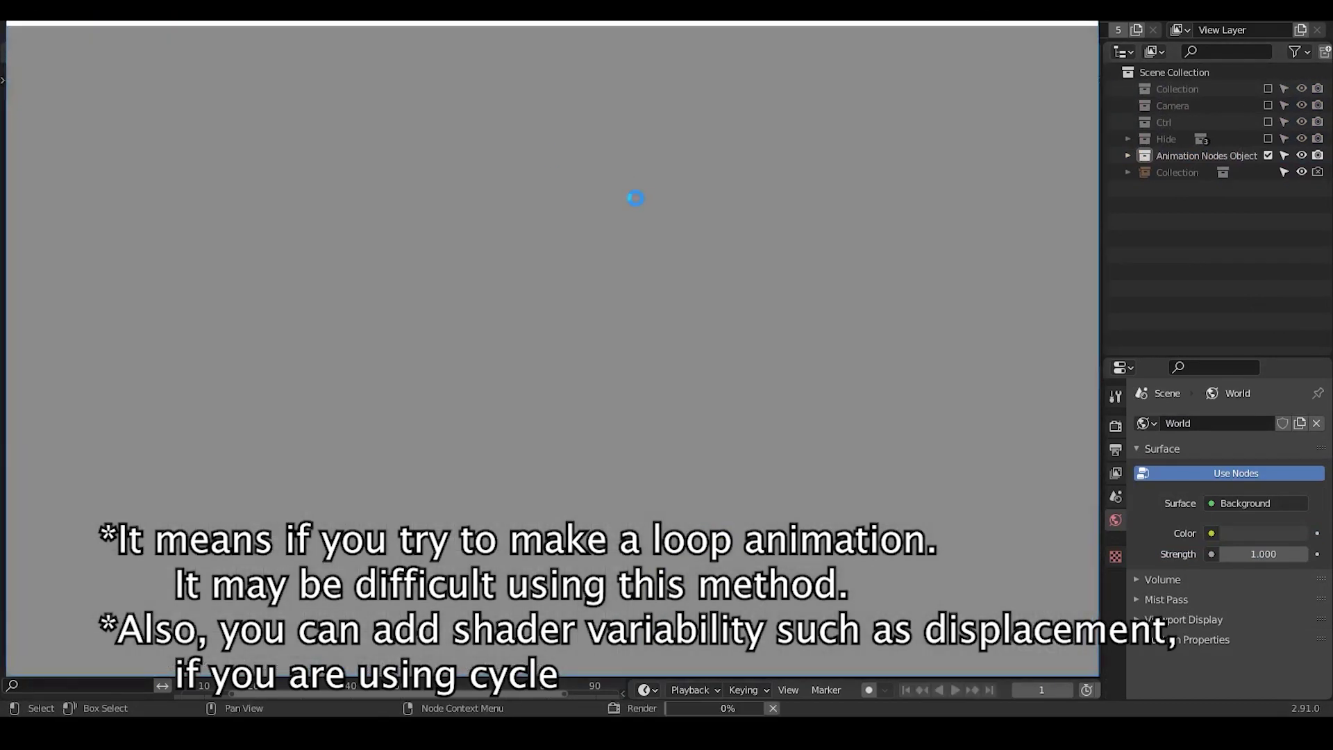
left_click(1094, 25)
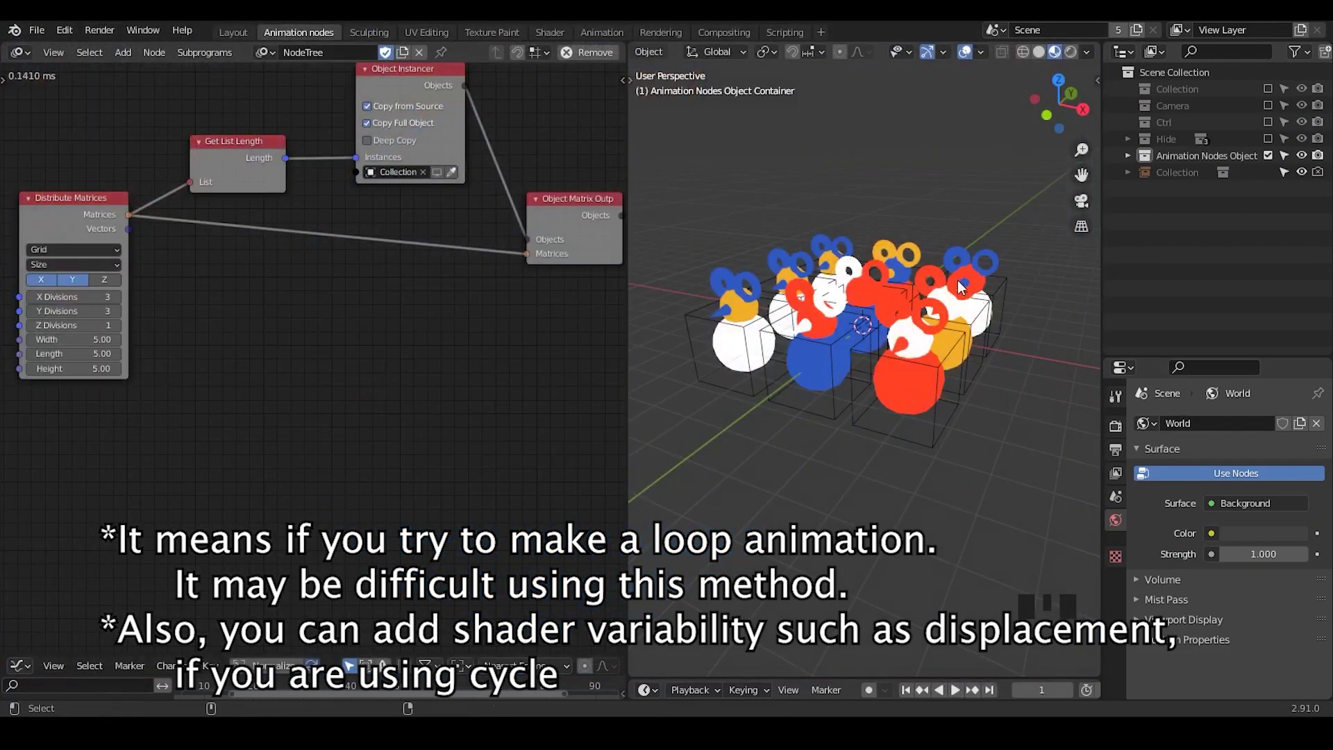
Step: Align the camera to the current view of the grid and render the image again
middle_click_drag(959, 290, 941, 314)
key("ctrl+alt+KP_0")
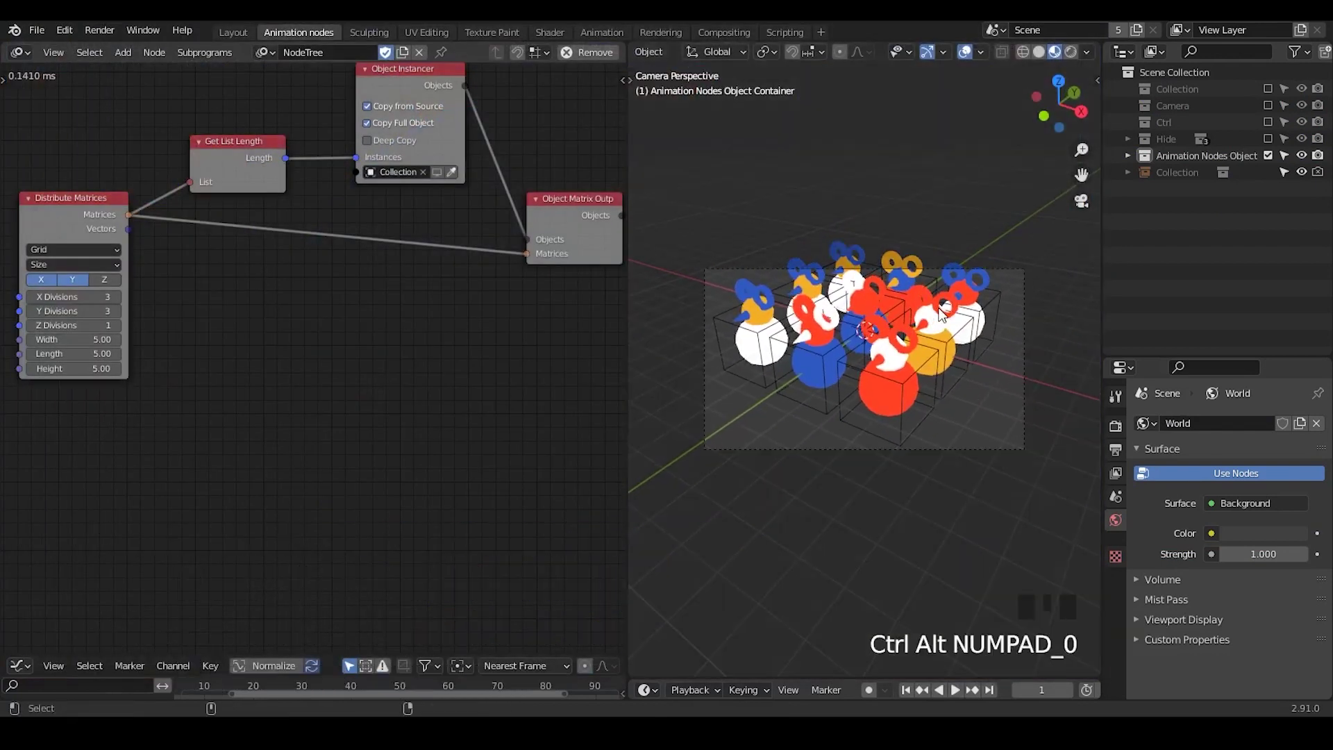
left_click(100, 30)
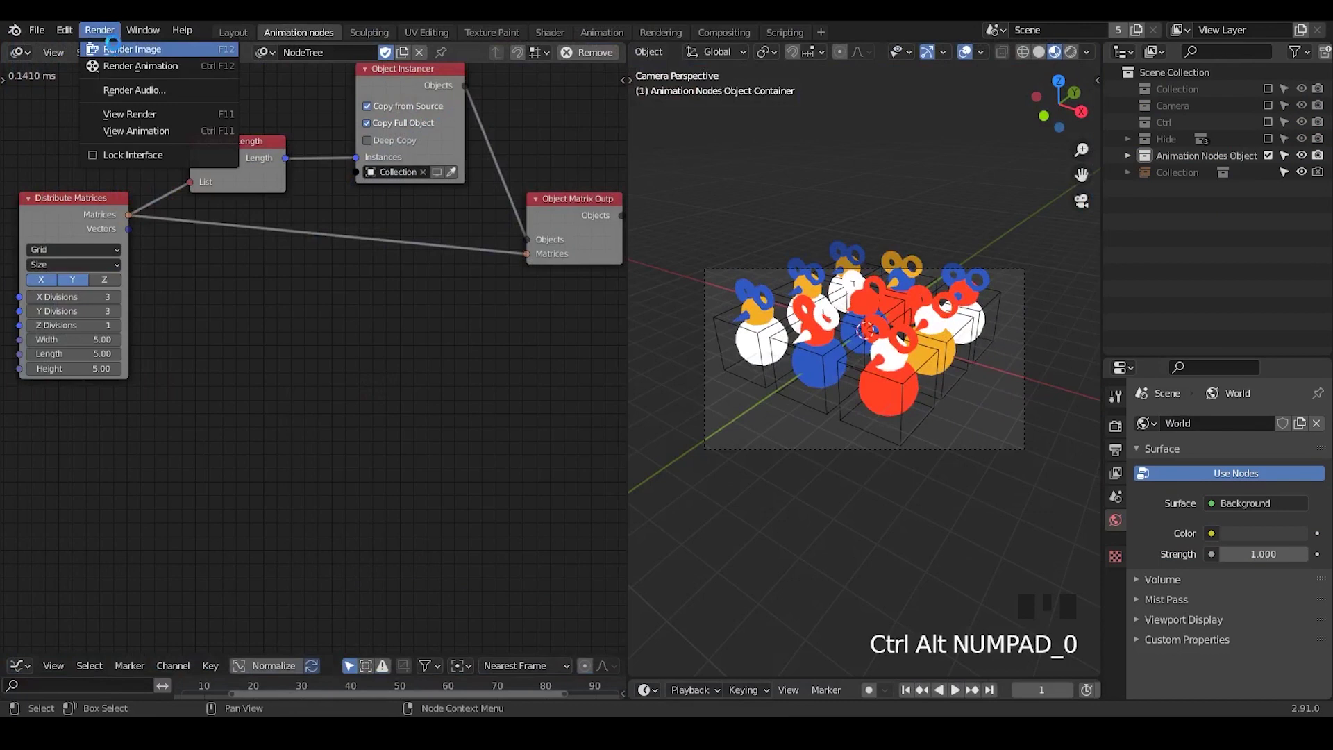
left_click(115, 51)
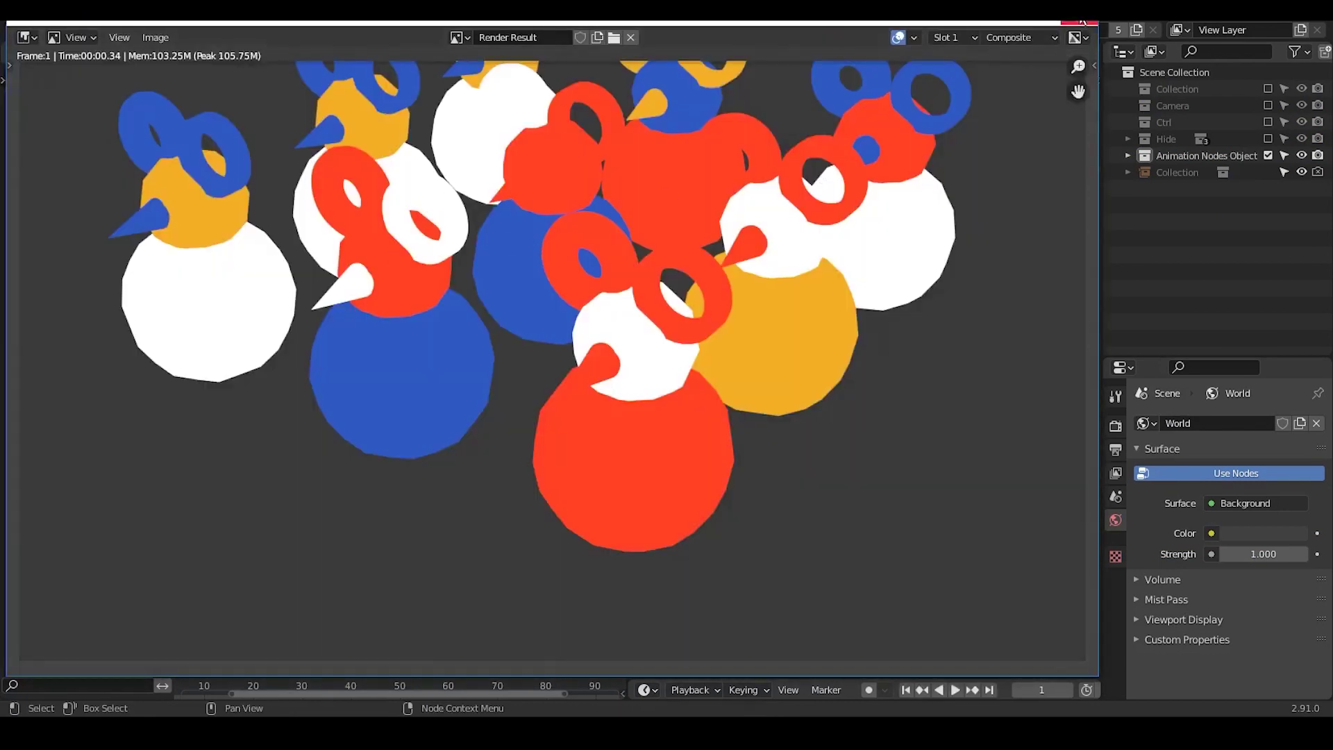
left_click(1076, 25)
Step: Test the render with the source Collection disabled in renders, and re-enable it
middle_click_drag(934, 375, 929, 340, "shift")
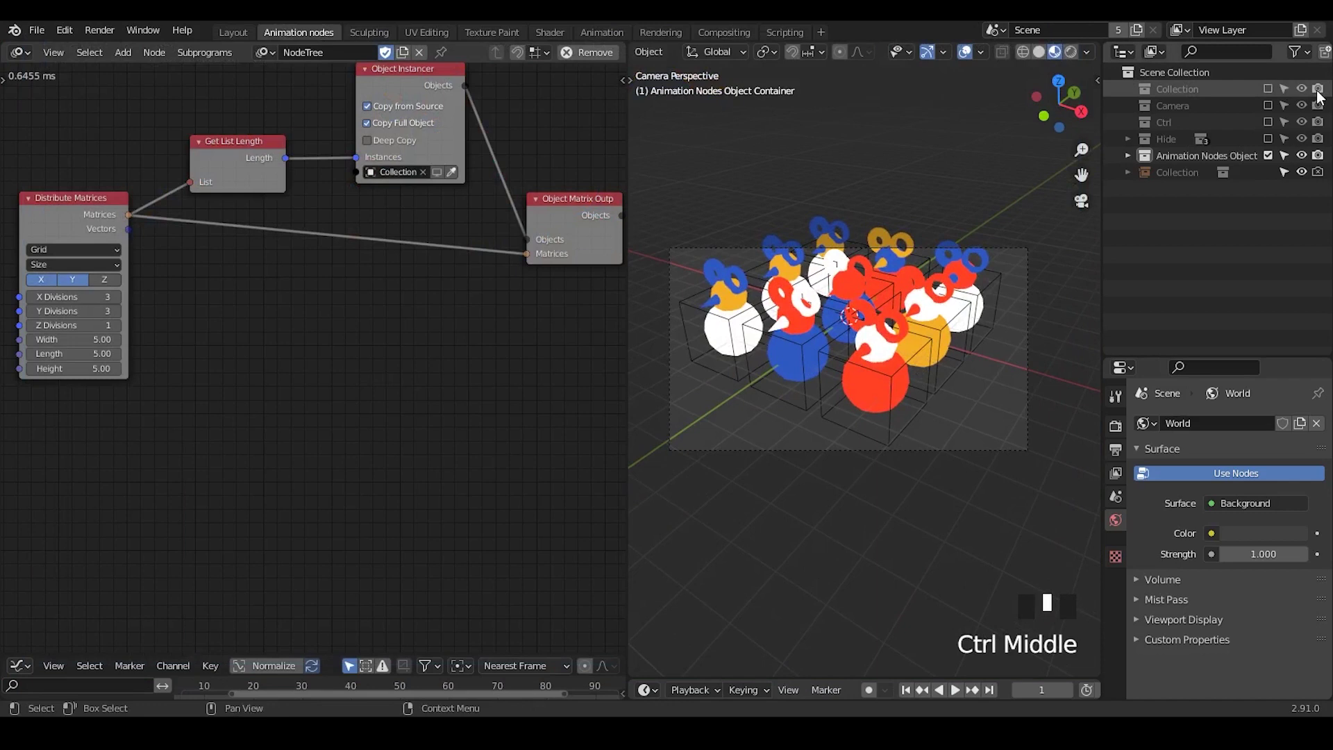
left_click(1318, 90)
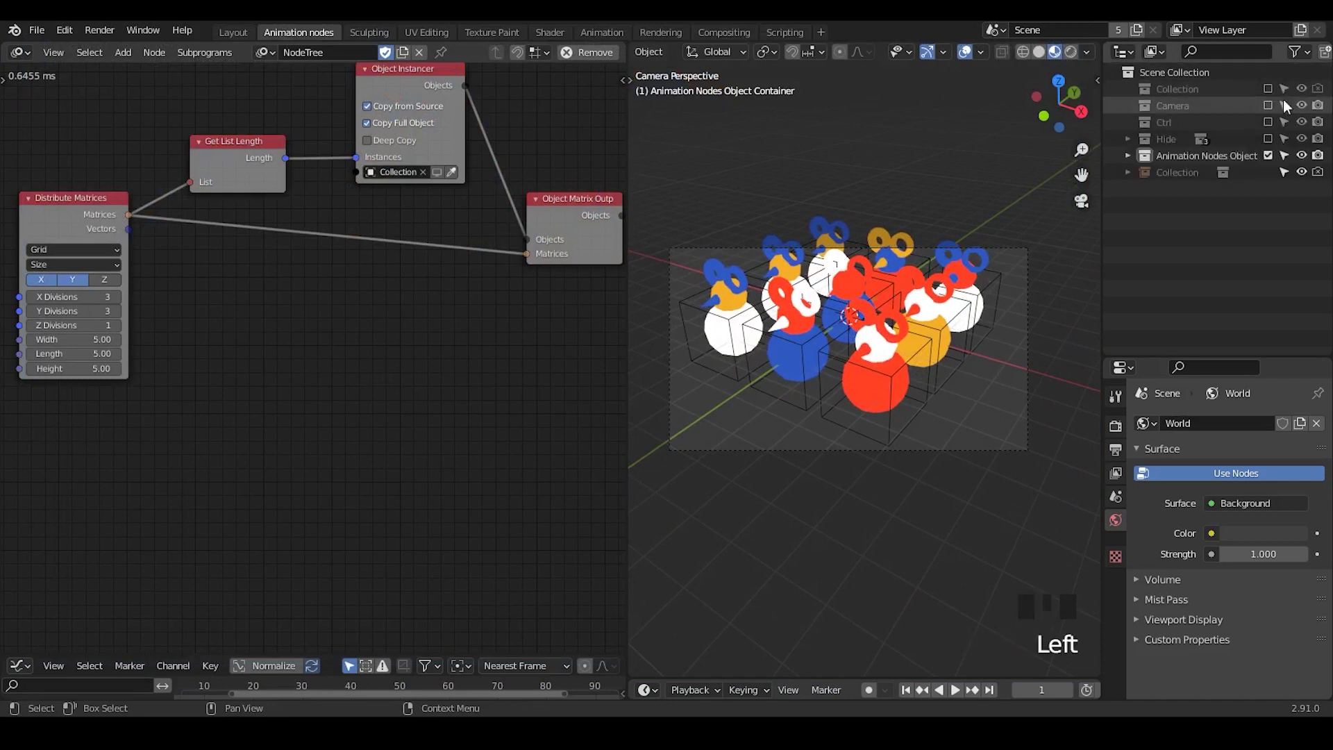
left_click(99, 30)
left_click(125, 50)
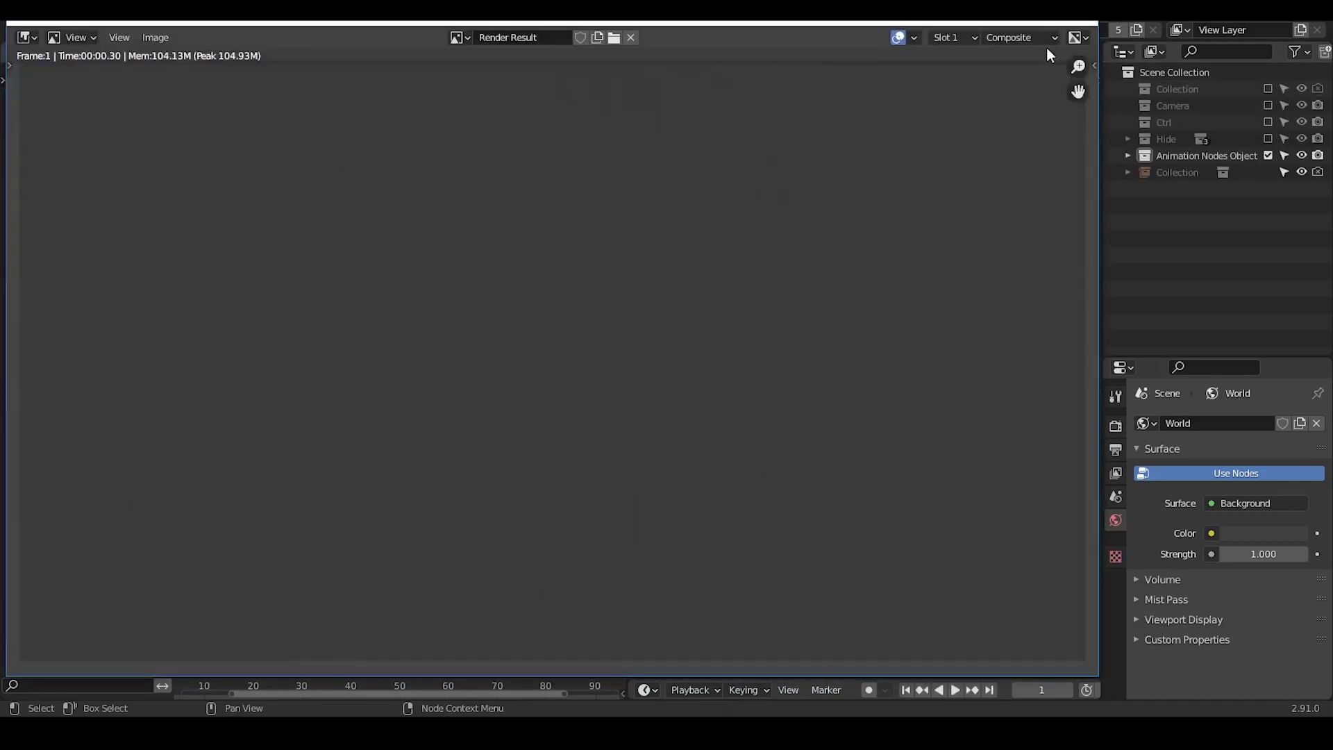
left_click(1074, 26)
left_click(1318, 89)
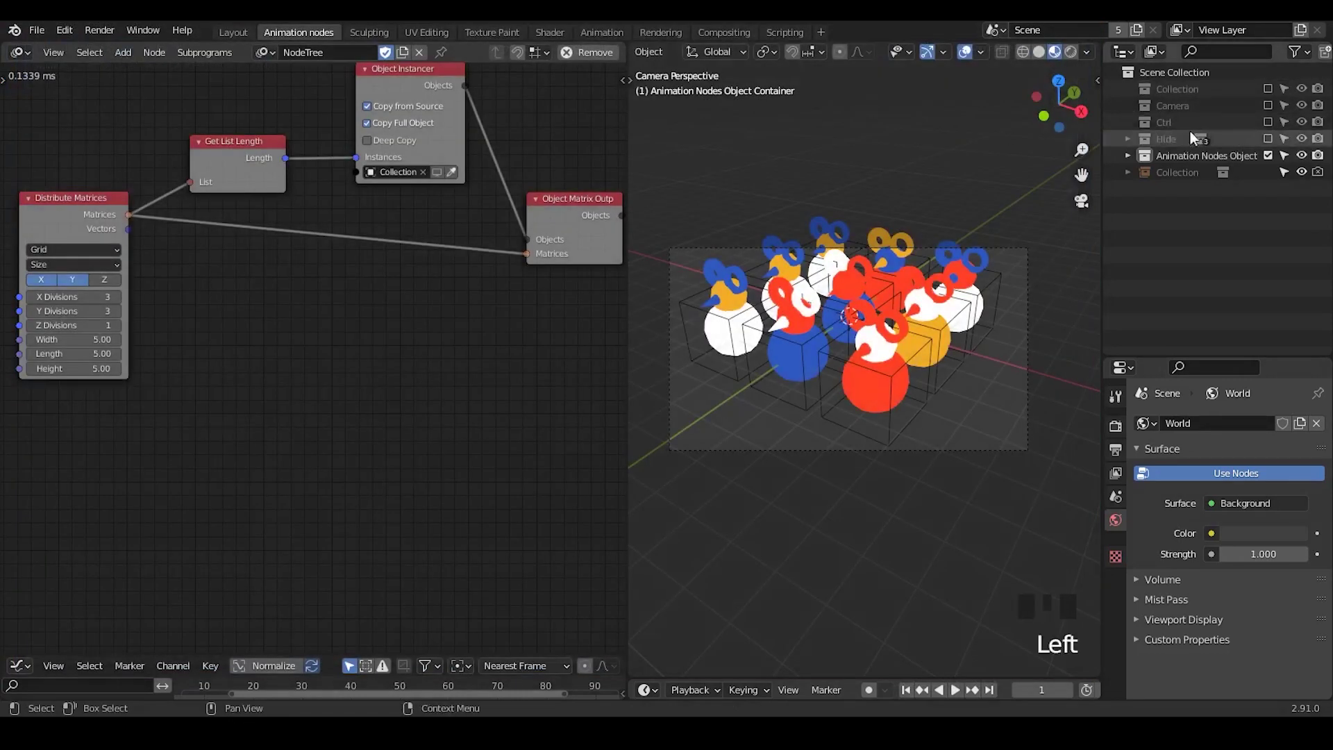
Step: Toggle the source Collection on and off in the view layer, and show the Disable in Viewports column in the outliner
left_click(1267, 88)
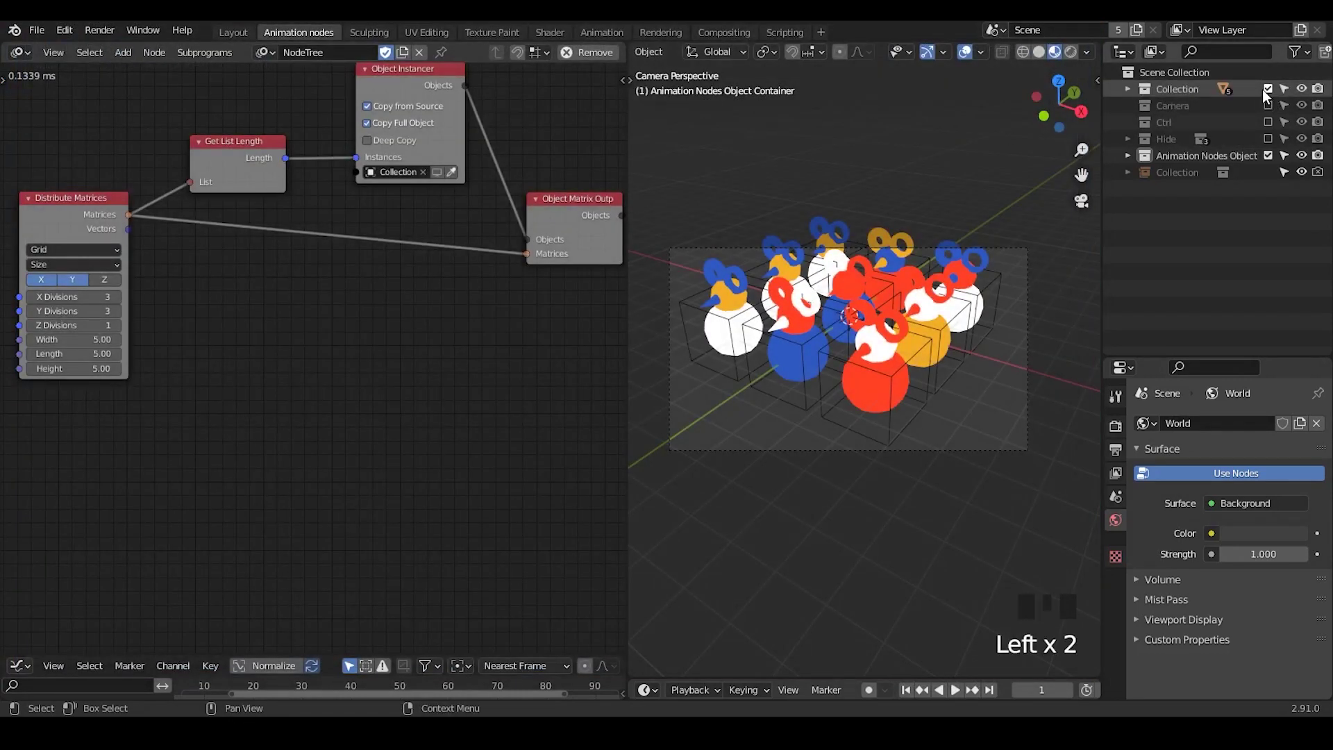
left_click(1267, 89)
left_click(1295, 52)
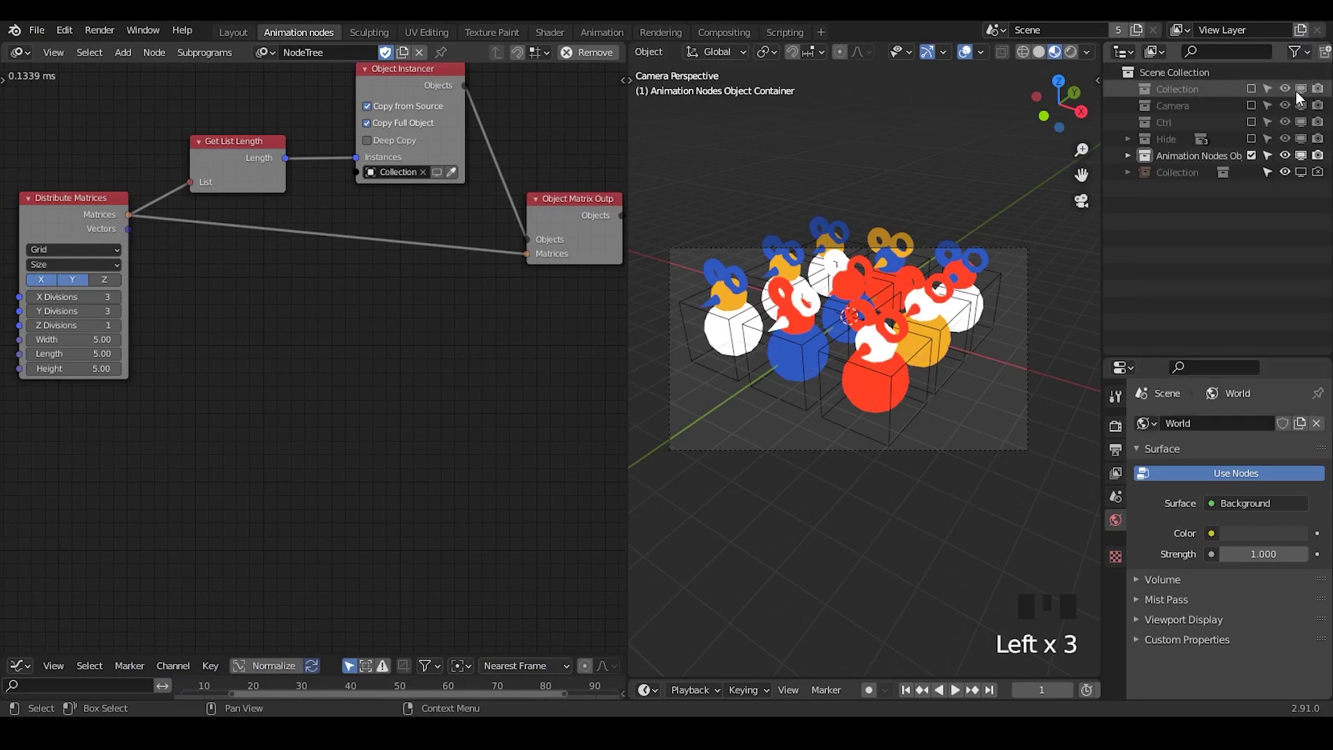
Step: Test disabling the source Collection in viewports and renders while checking the container's instances, and re-enable it
left_click(1298, 89)
left_click(1319, 91)
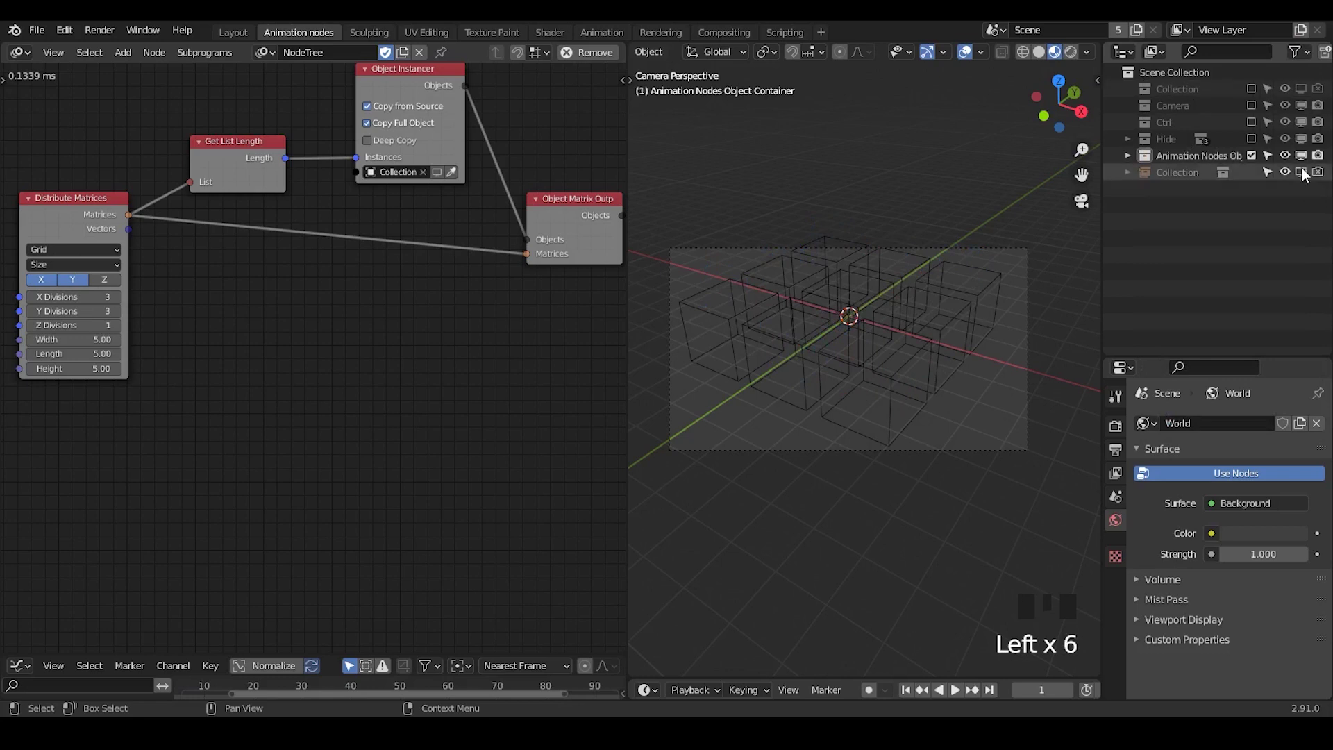
left_click(1128, 155)
left_click(1174, 173)
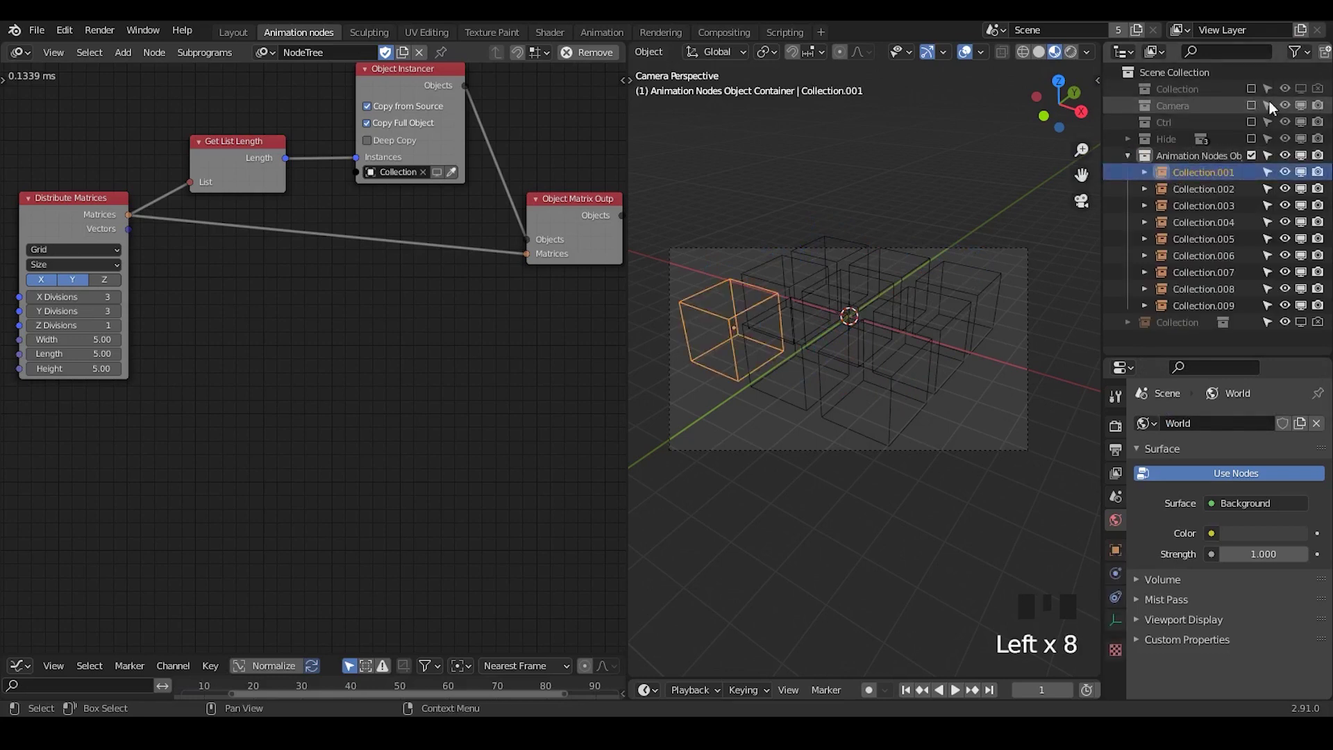
left_click(1301, 90)
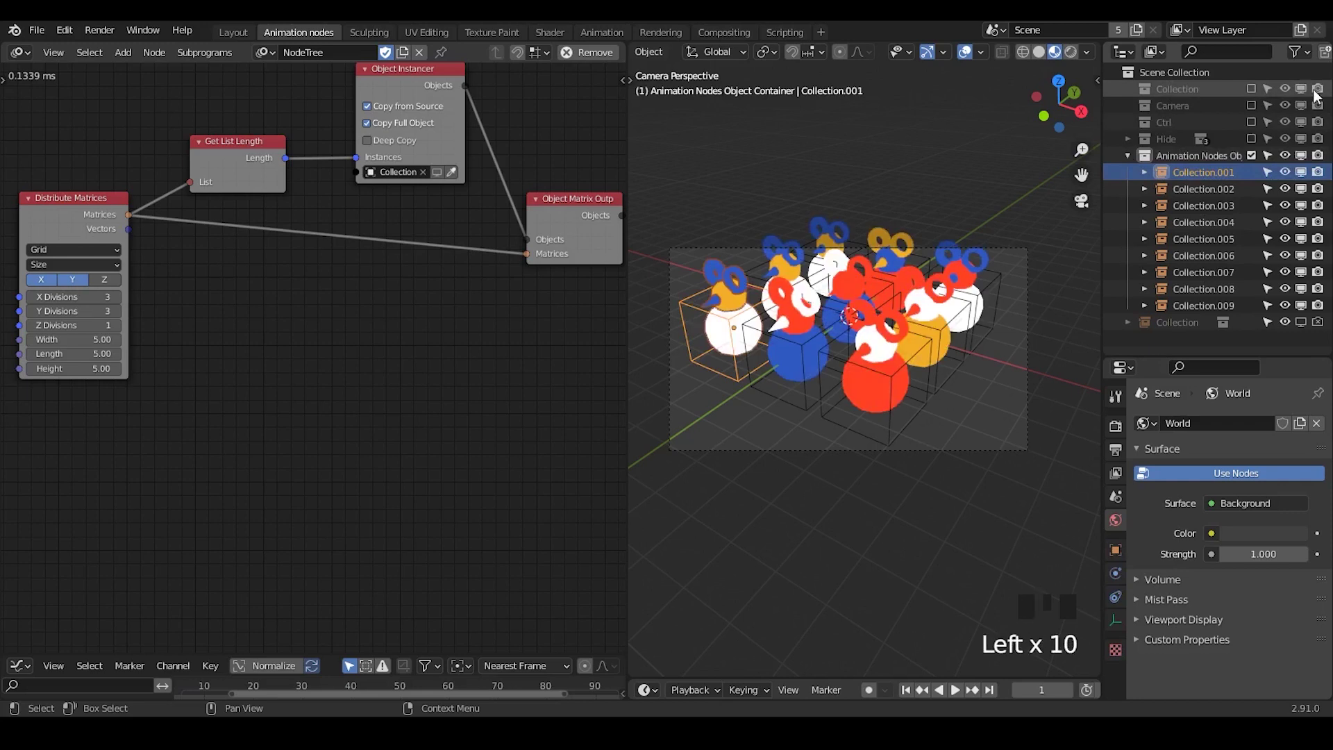
left_click(1127, 156)
double_click(897, 347)
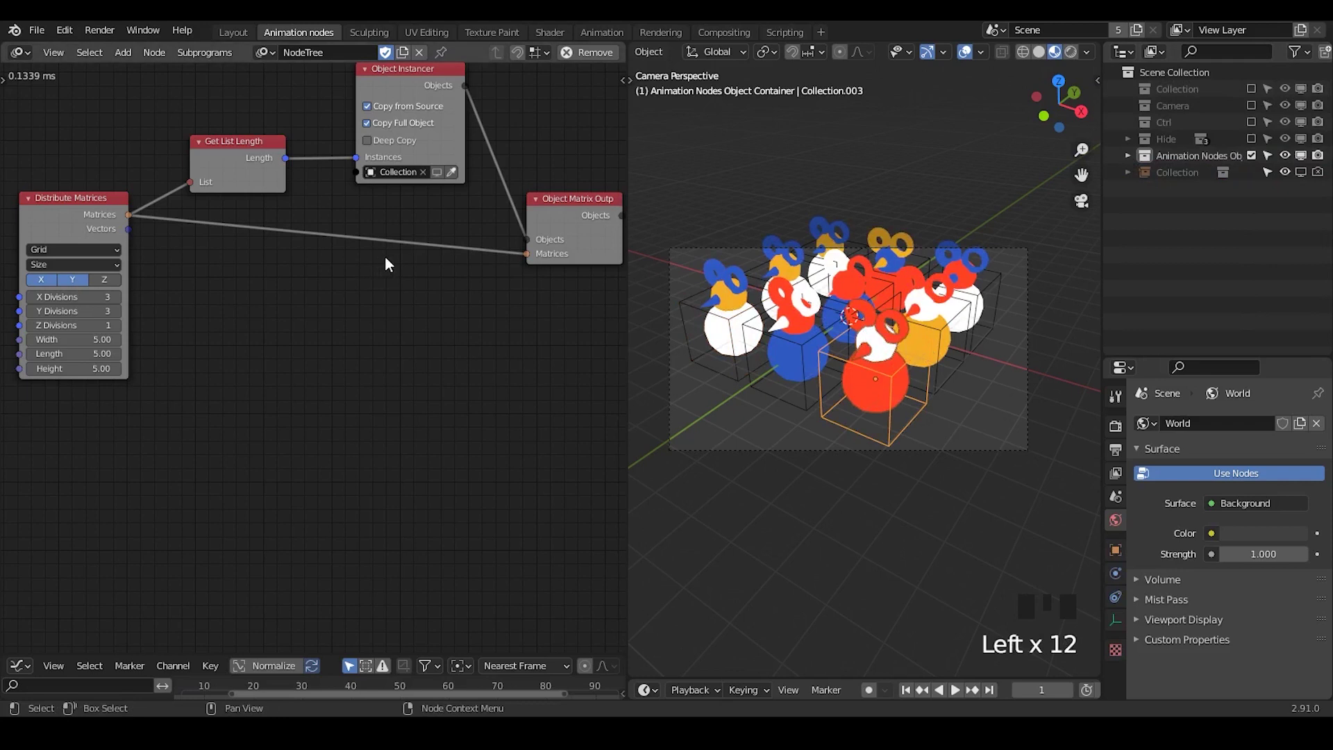
Step: Move the Distribute Matrices node slightly lower in the node tree
middle_click_drag(438, 357, 413, 396)
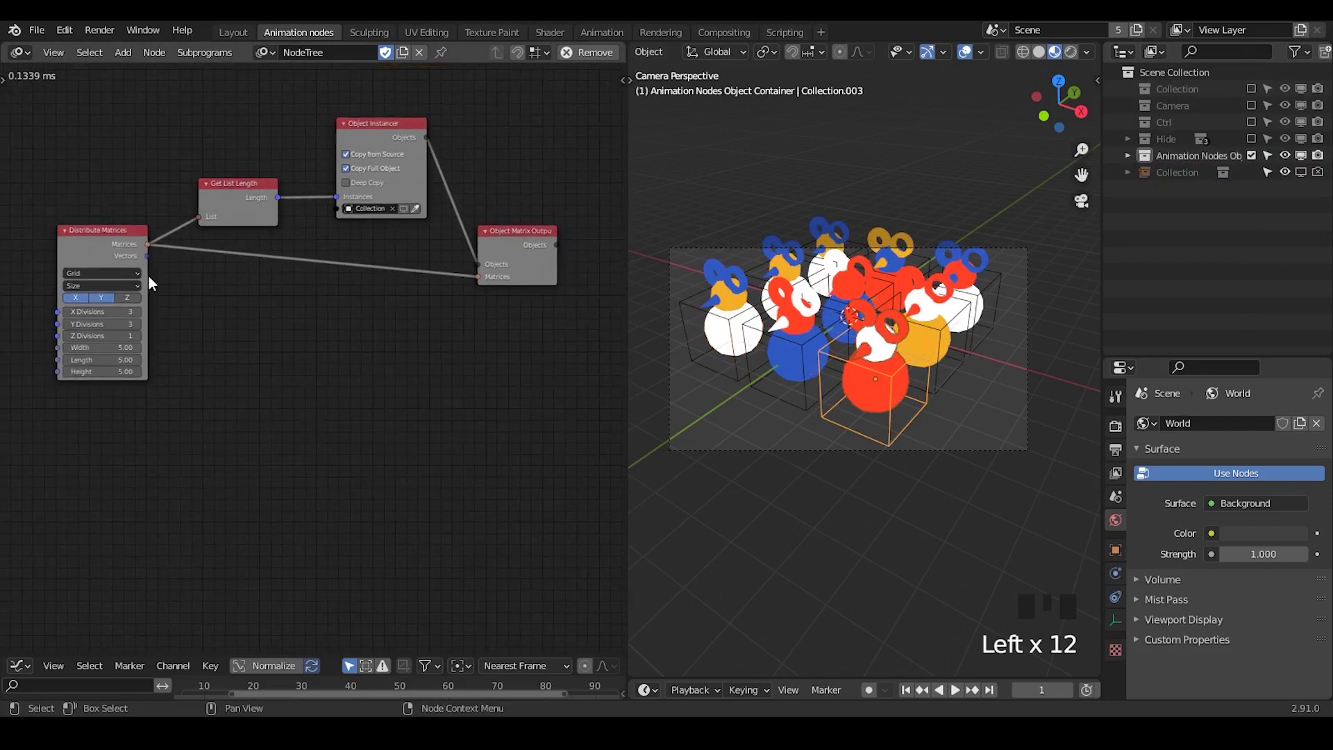
left_click_drag(122, 248, 134, 286)
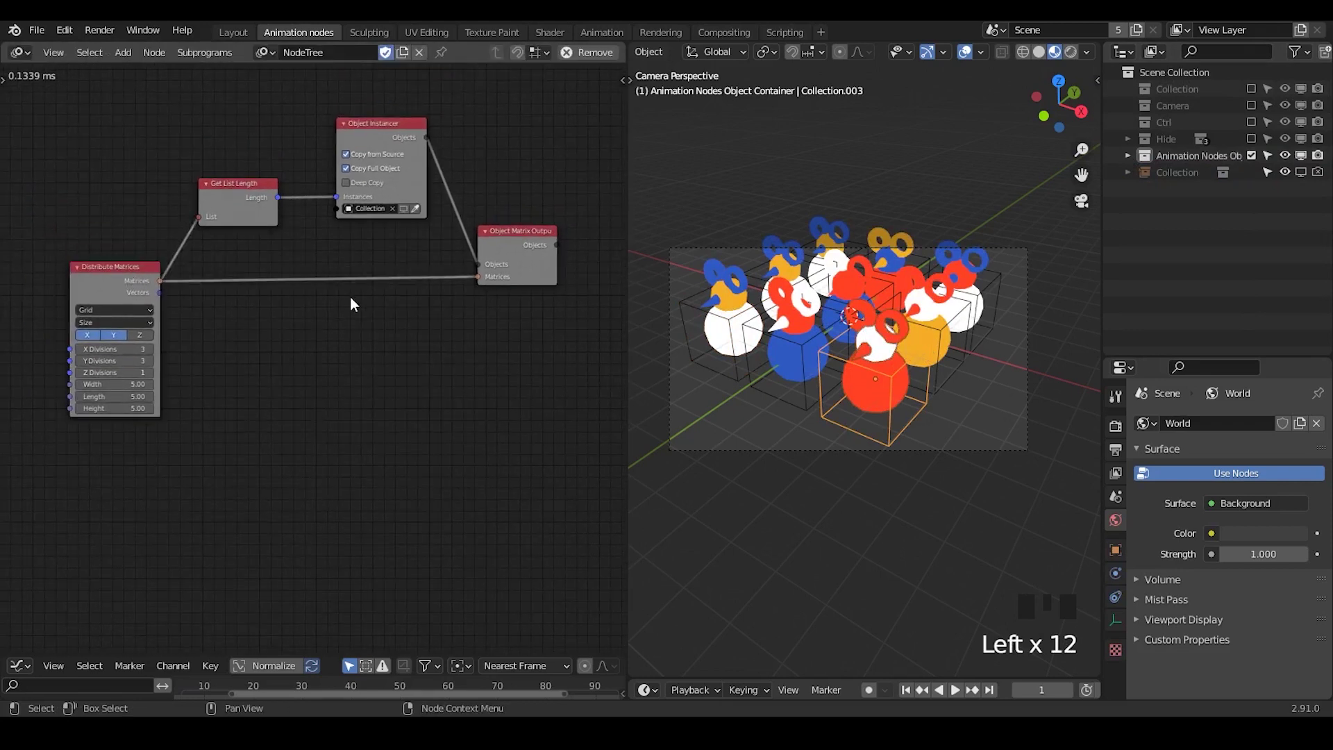